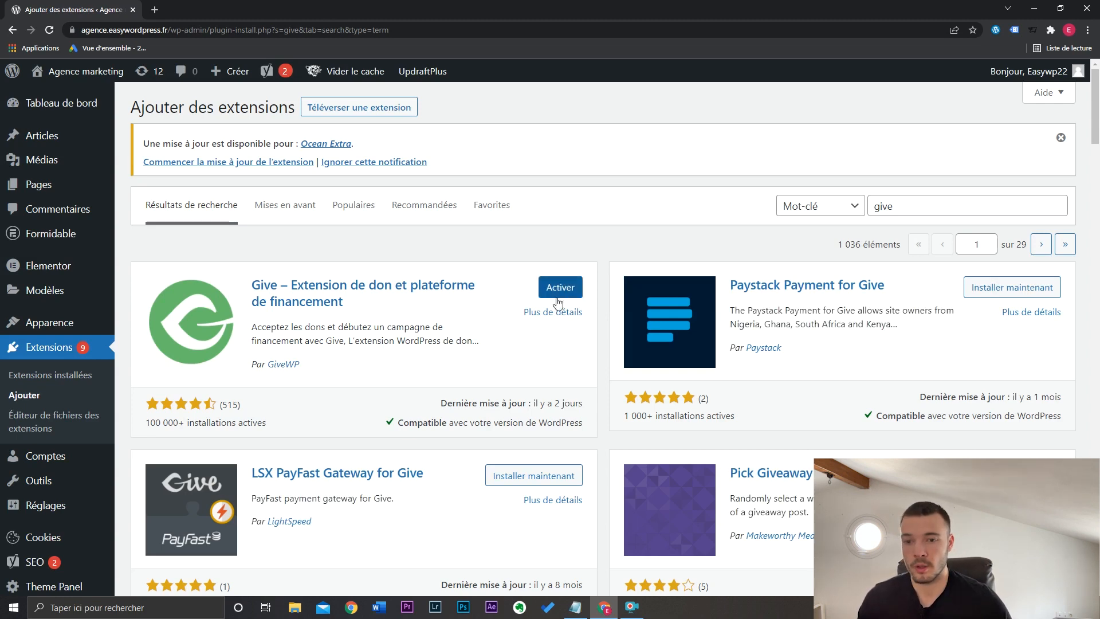
Activate the Give donation plugin and start its onboarding setup.
left_click(560, 287)
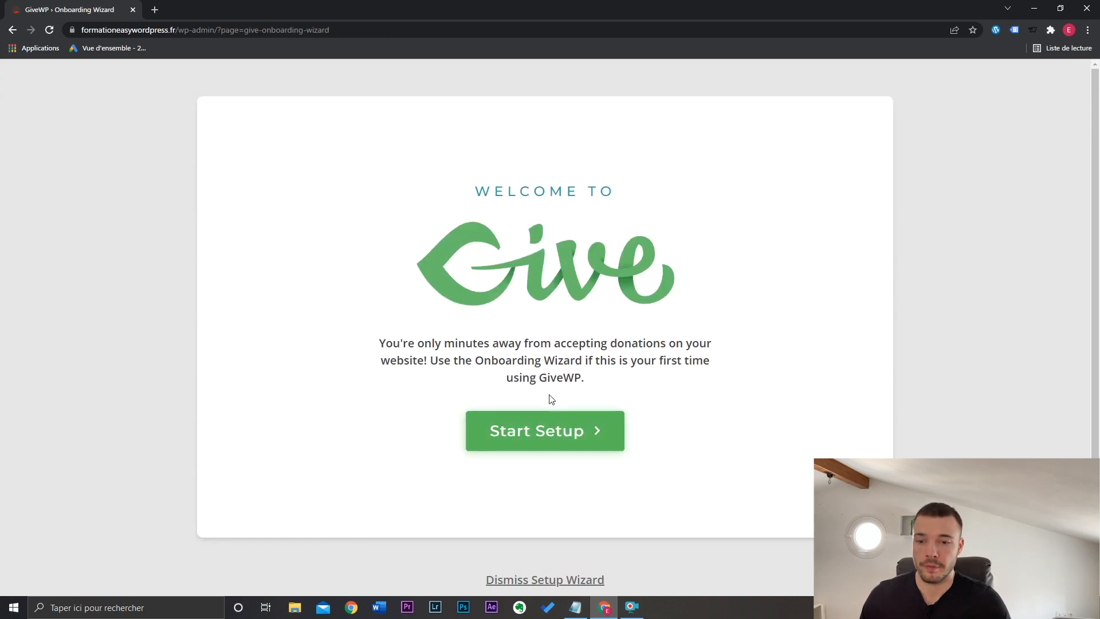
left_click(539, 433)
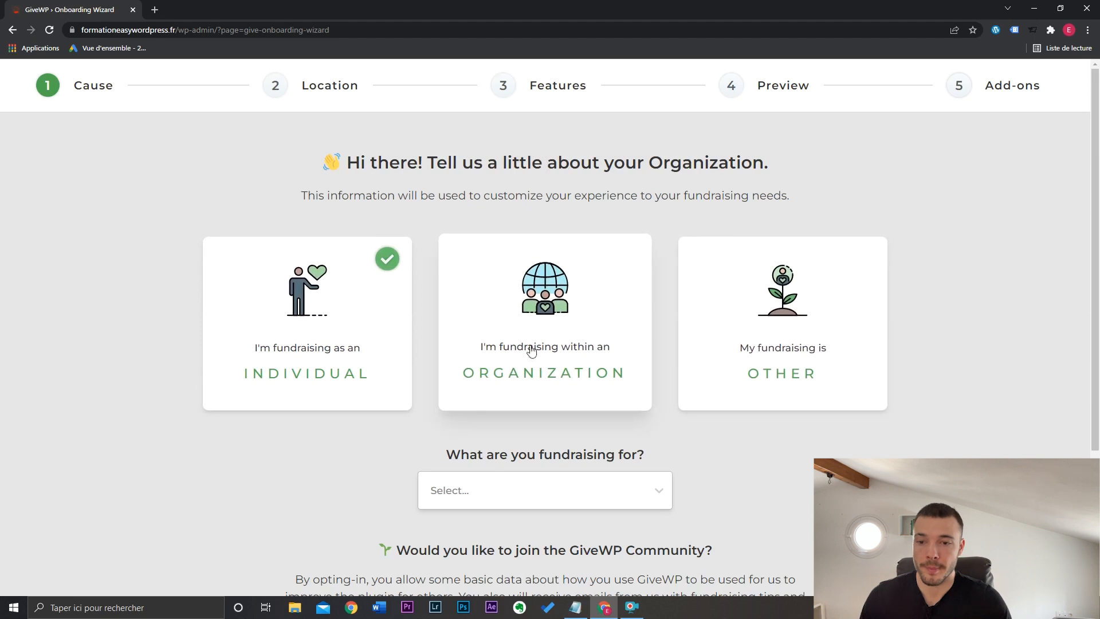
Set the fundraiser type to Organization and the cause to Environnement, and skip joining the GiveWP community.
left_click(545, 314)
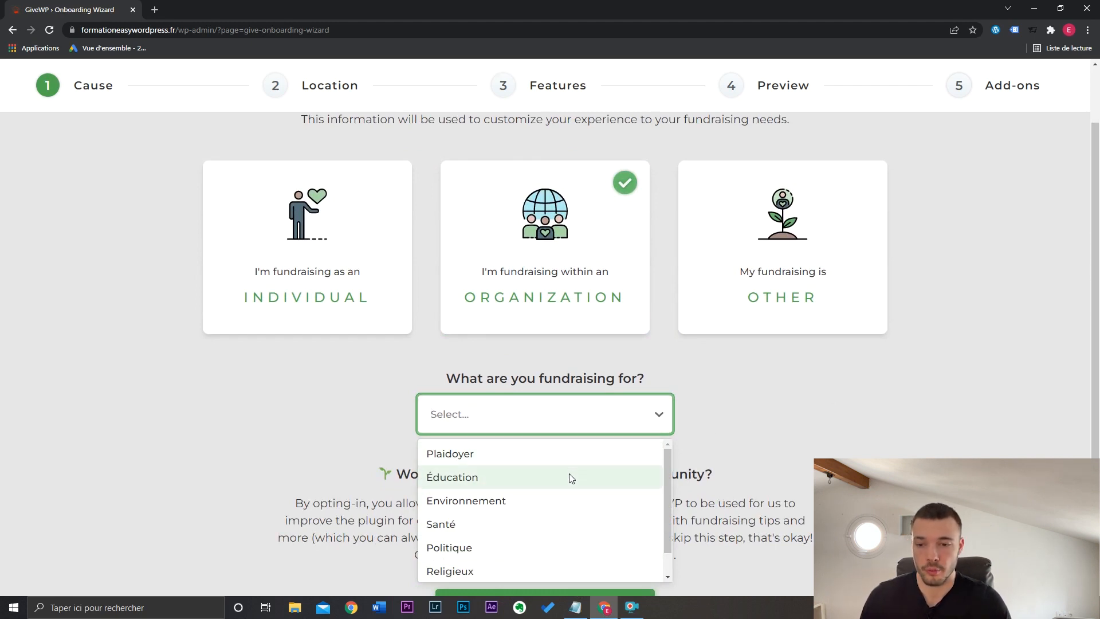
left_click(589, 500)
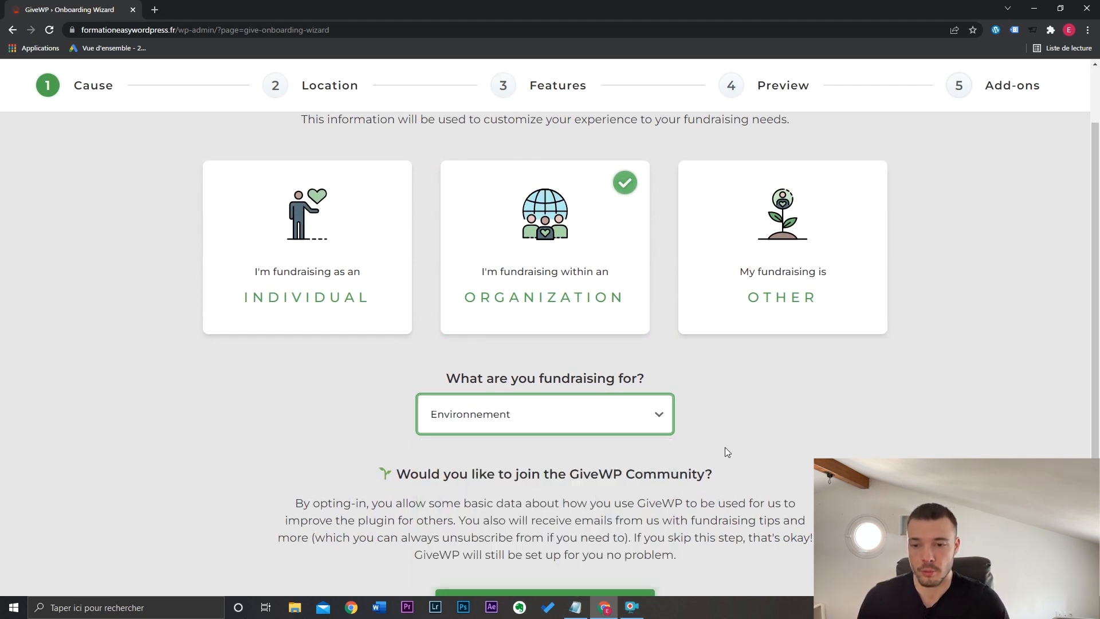
scroll(801, 415, "down", 2)
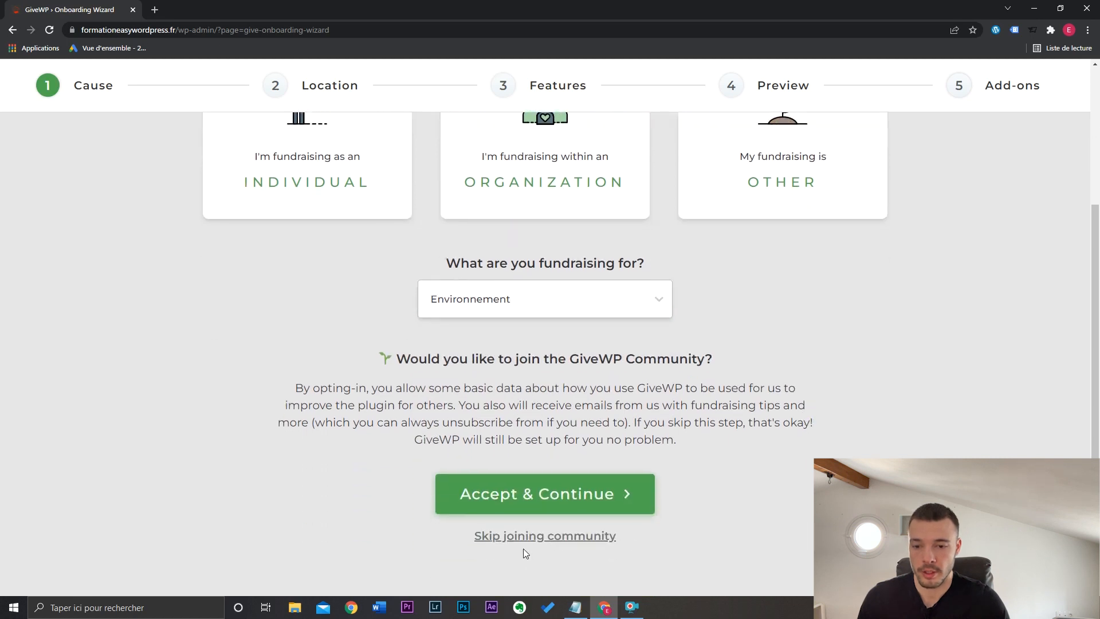
left_click(497, 537)
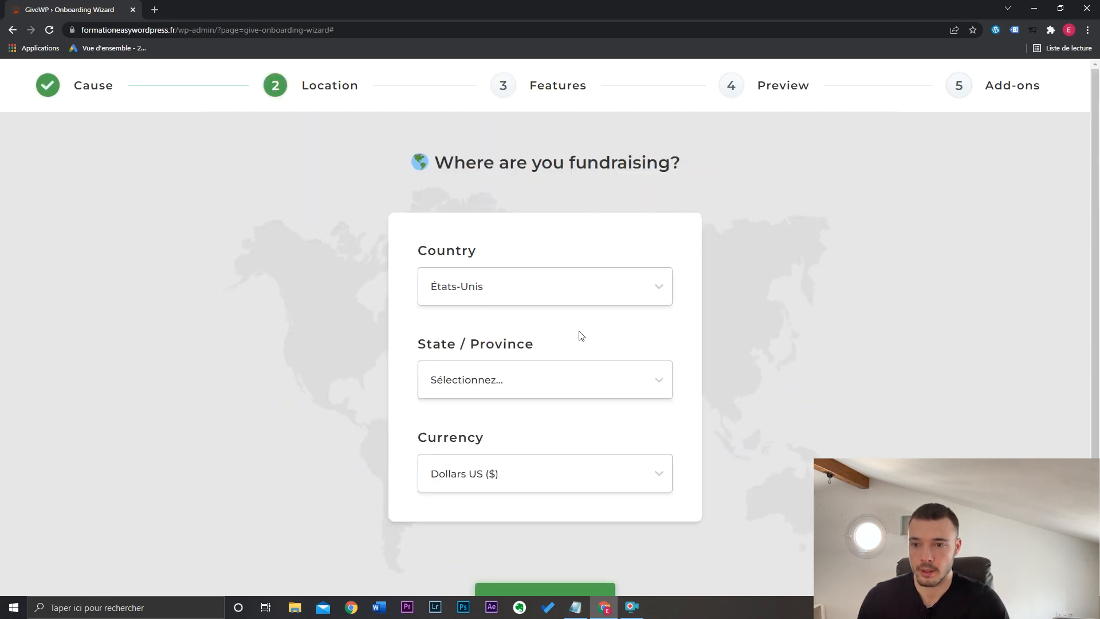
Set the fundraising country to France and continue to the features stage.
left_click(517, 287)
type("fr")
left_click(508, 349)
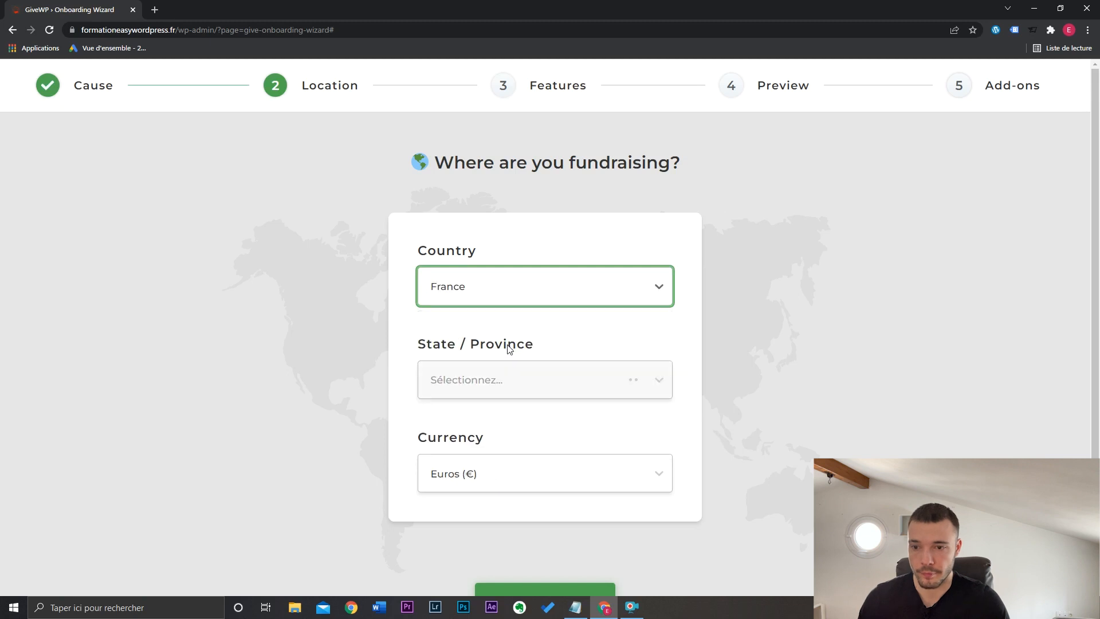
left_click(564, 521)
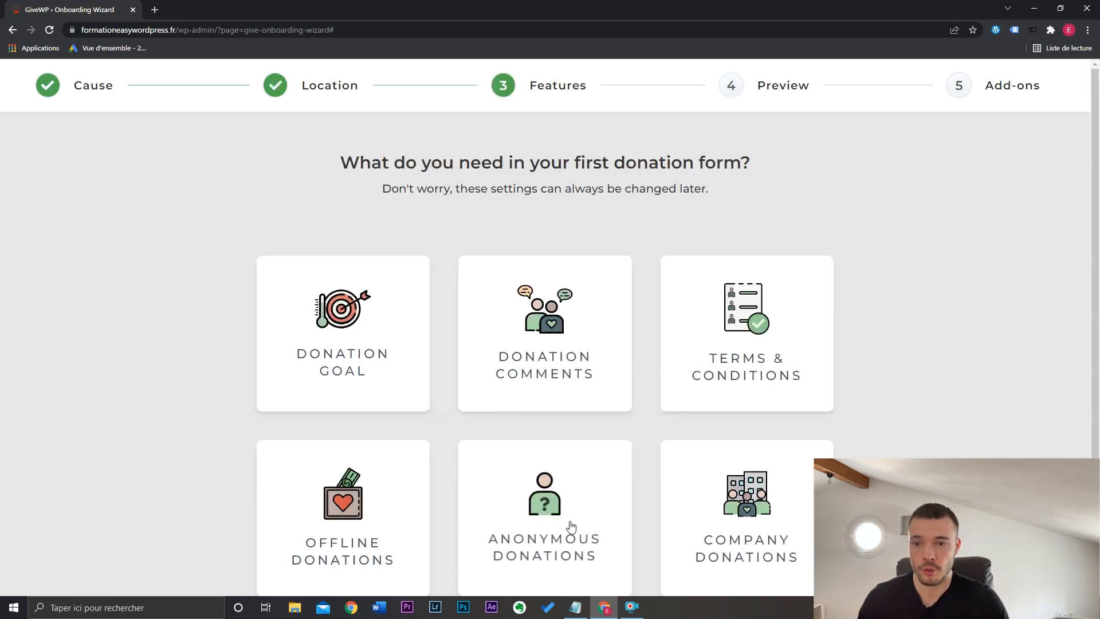
Enable Company Donations for the first donation form and continue to the preview.
scroll(836, 355, "down", 1)
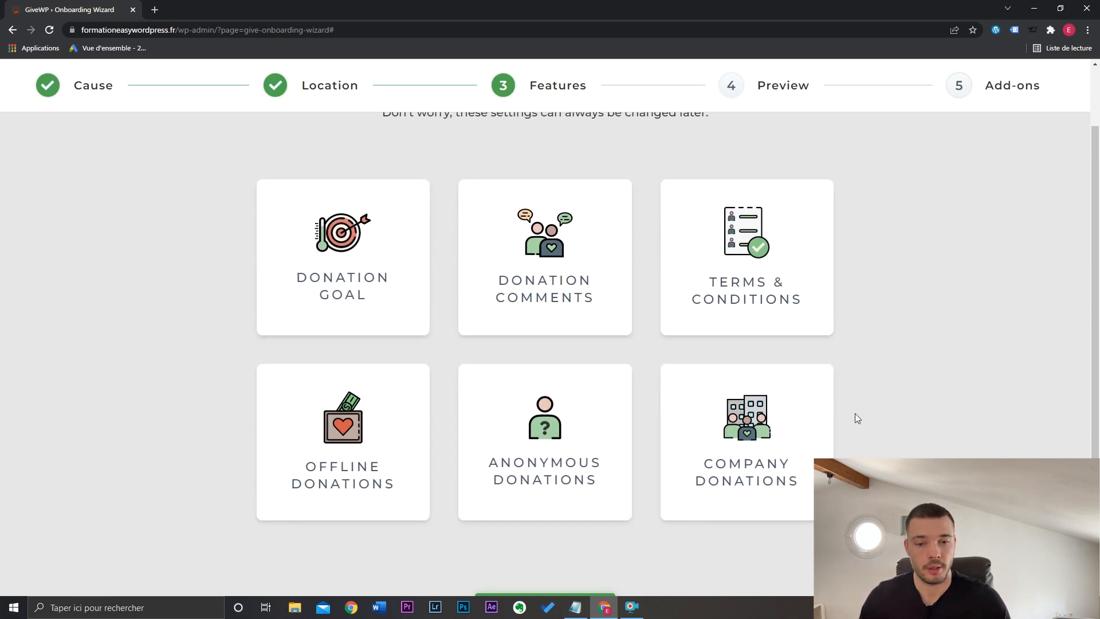
left_click(765, 438)
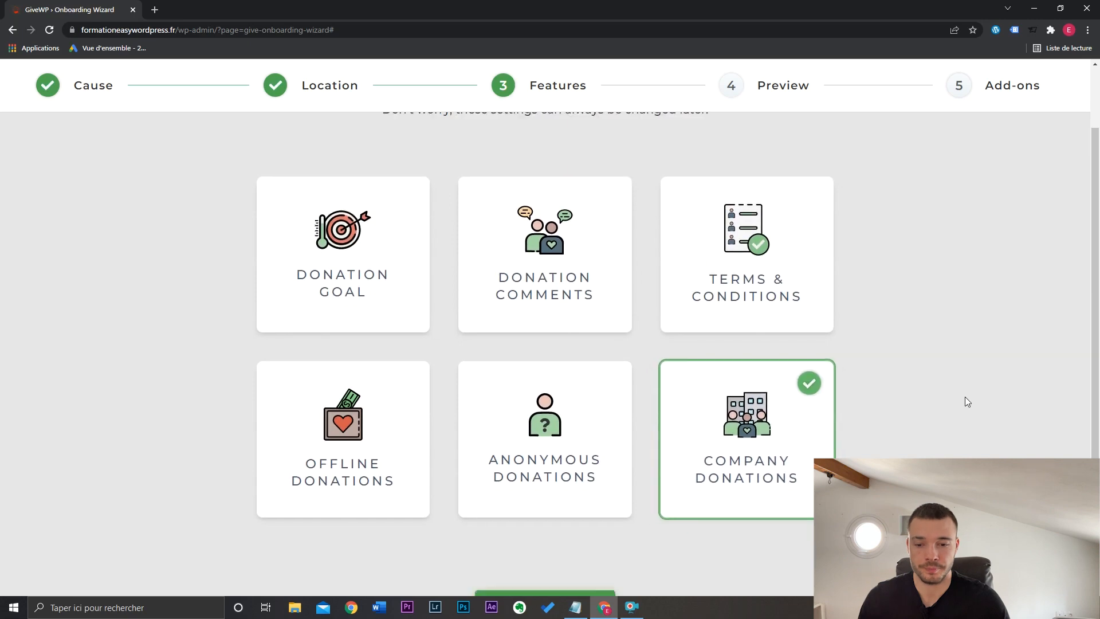
scroll(791, 481, "down", 2)
left_click(589, 538)
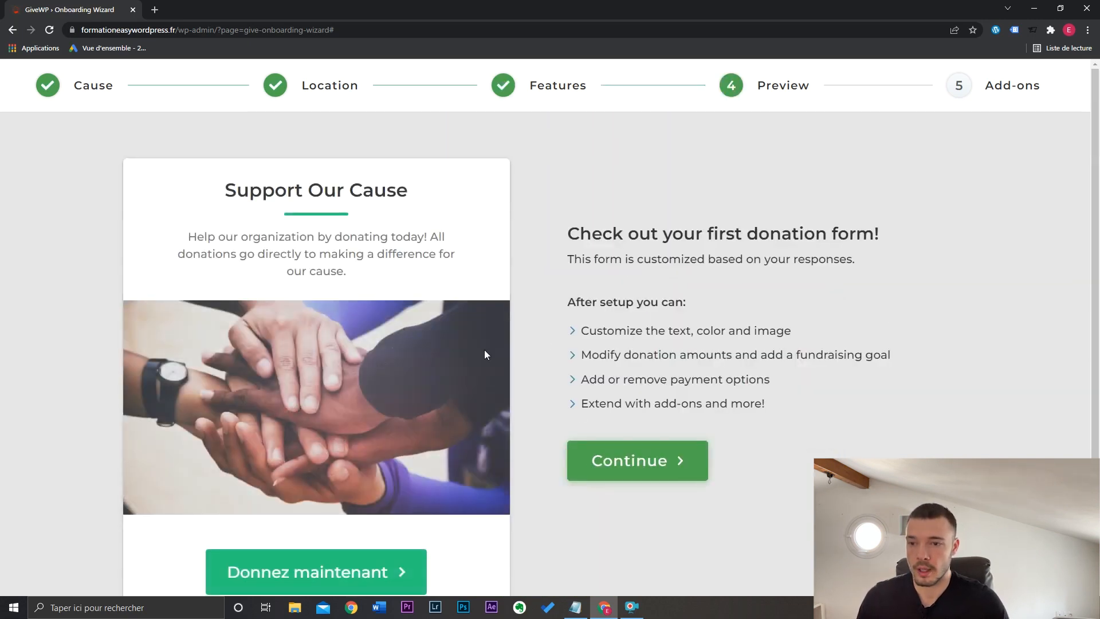
Review the donation form preview and finish the onboarding wizard without choosing any add-ons.
scroll(304, 332, "down", 1)
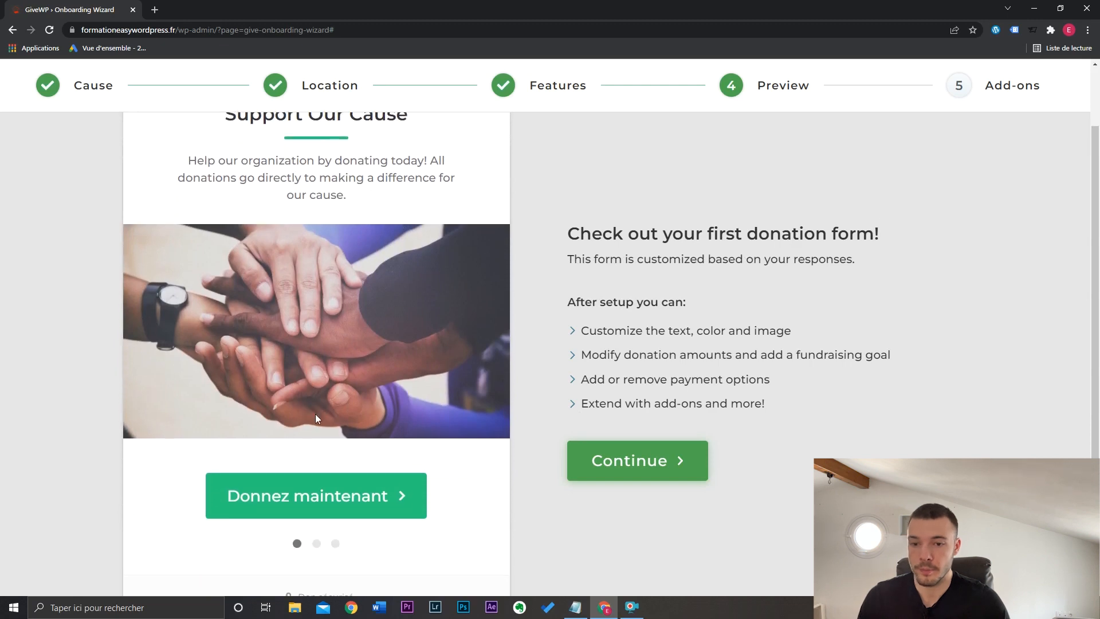
scroll(438, 447, "up", 1)
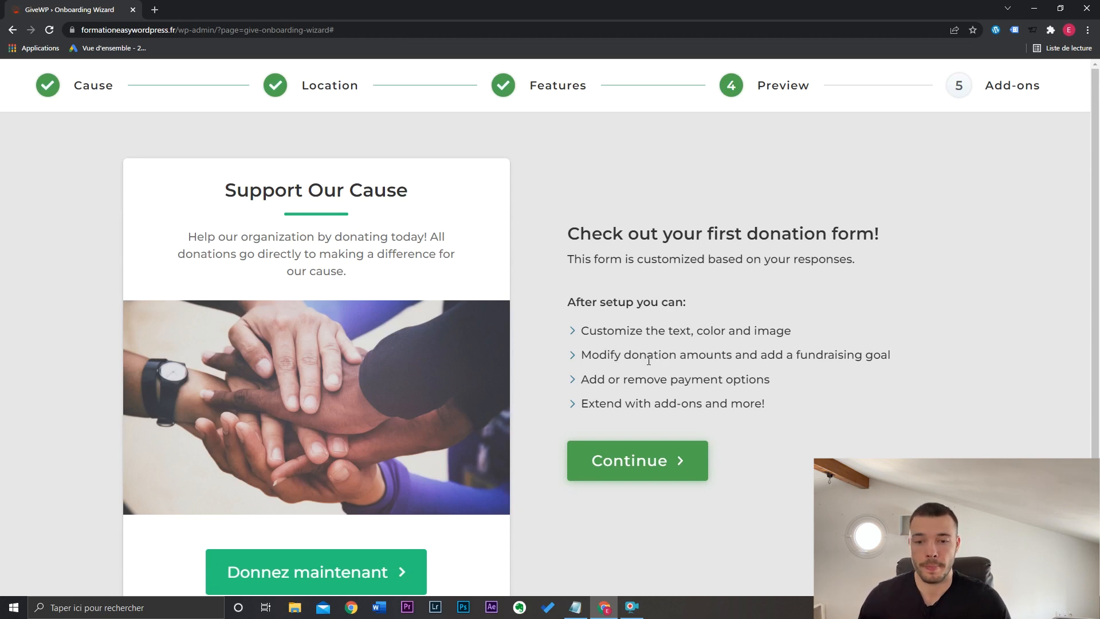
left_click(662, 464)
scroll(466, 279, "down", 2)
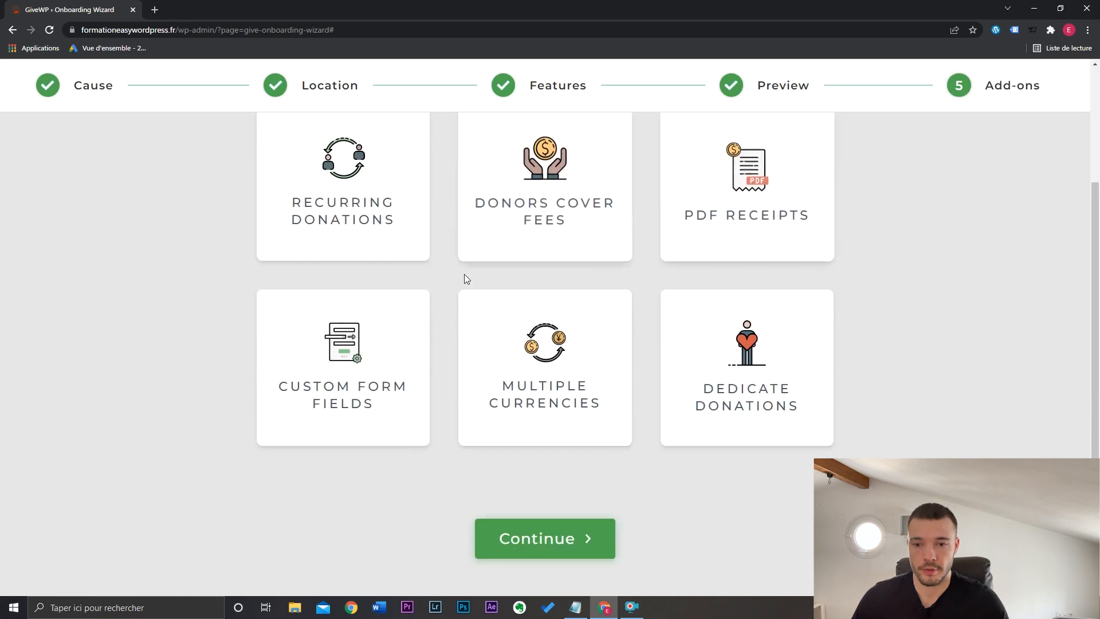
left_click(564, 551)
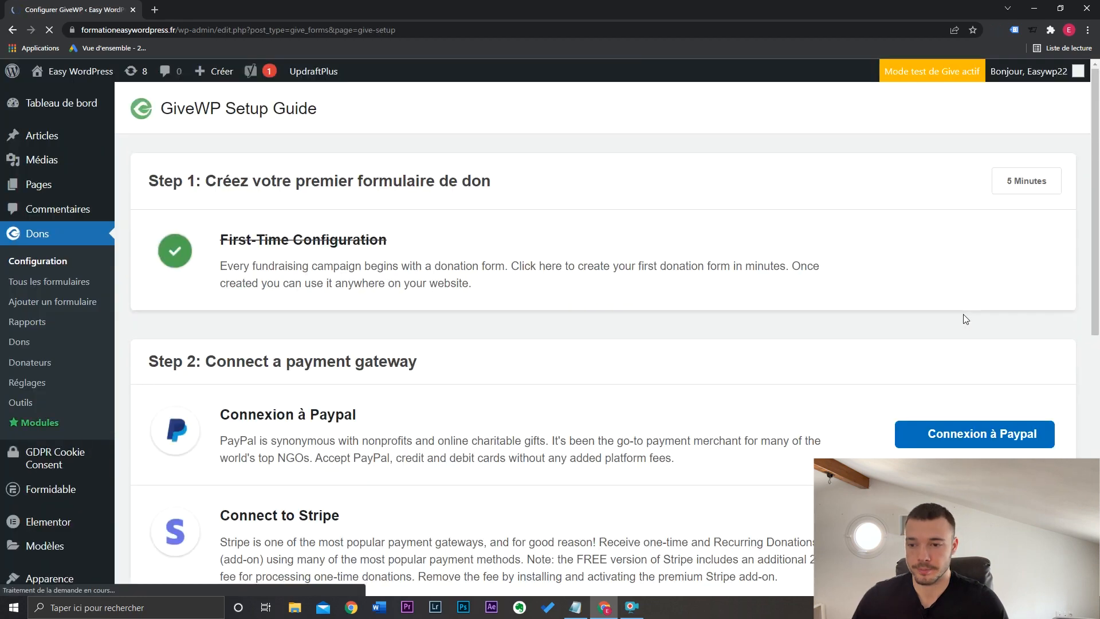
Open the PayPal account connection window from the payment gateway setup and close it without signing in.
scroll(657, 348, "down", 3)
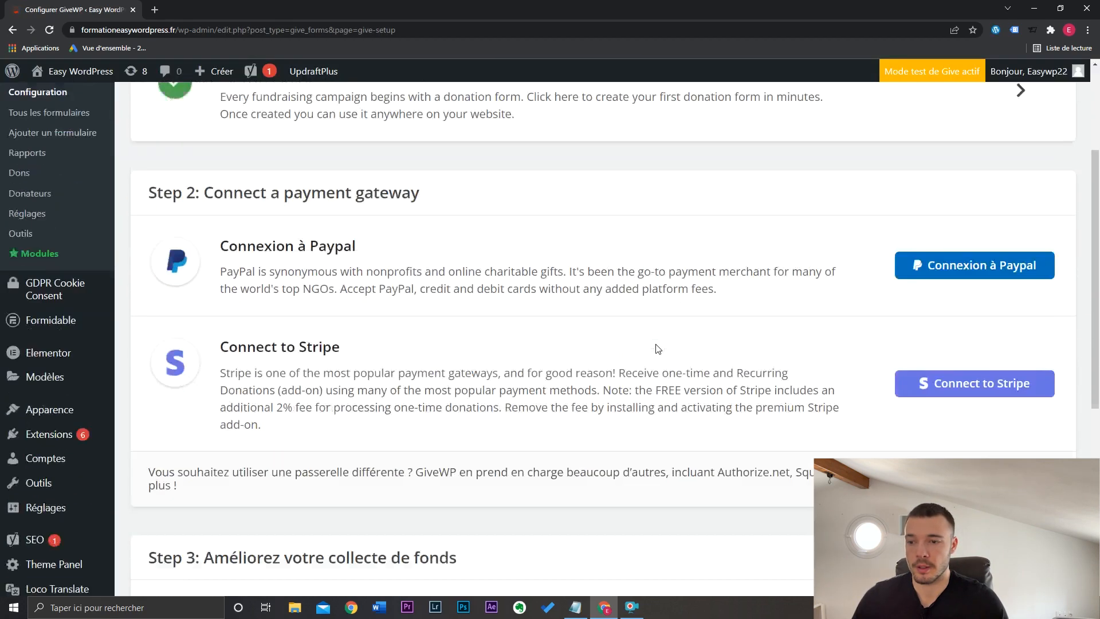
scroll(657, 348, "down", 1)
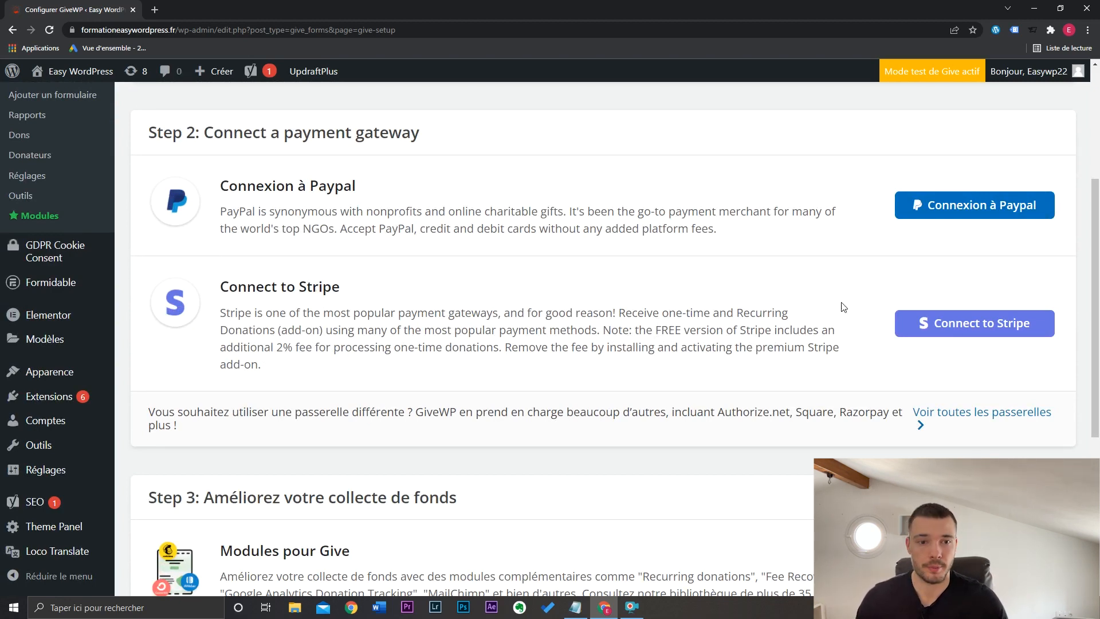
left_click(958, 206)
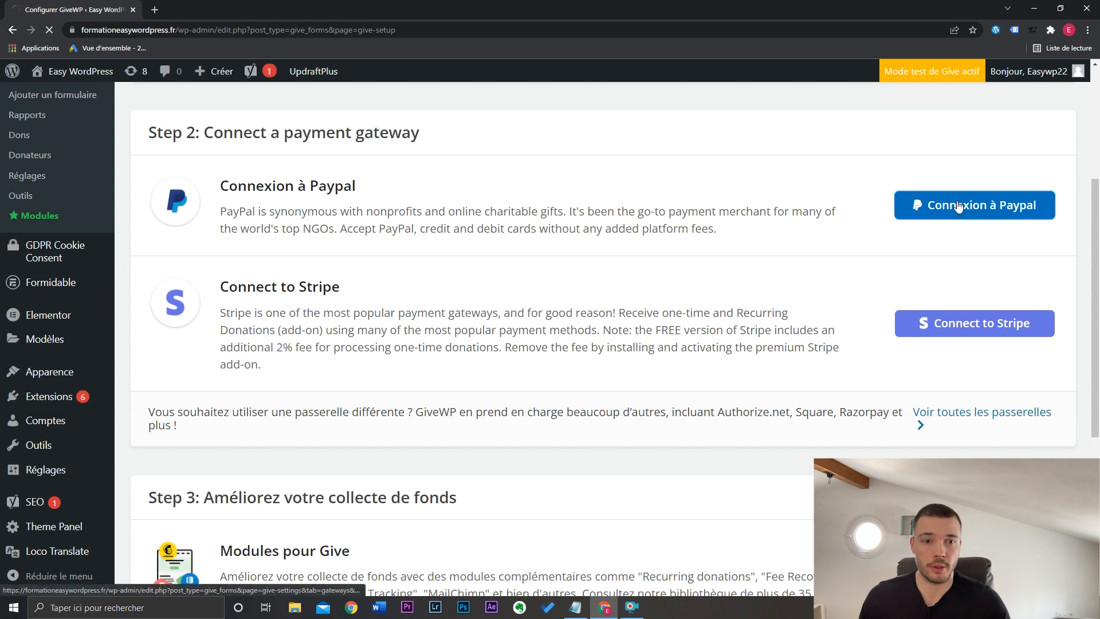
scroll(689, 333, "down", 1)
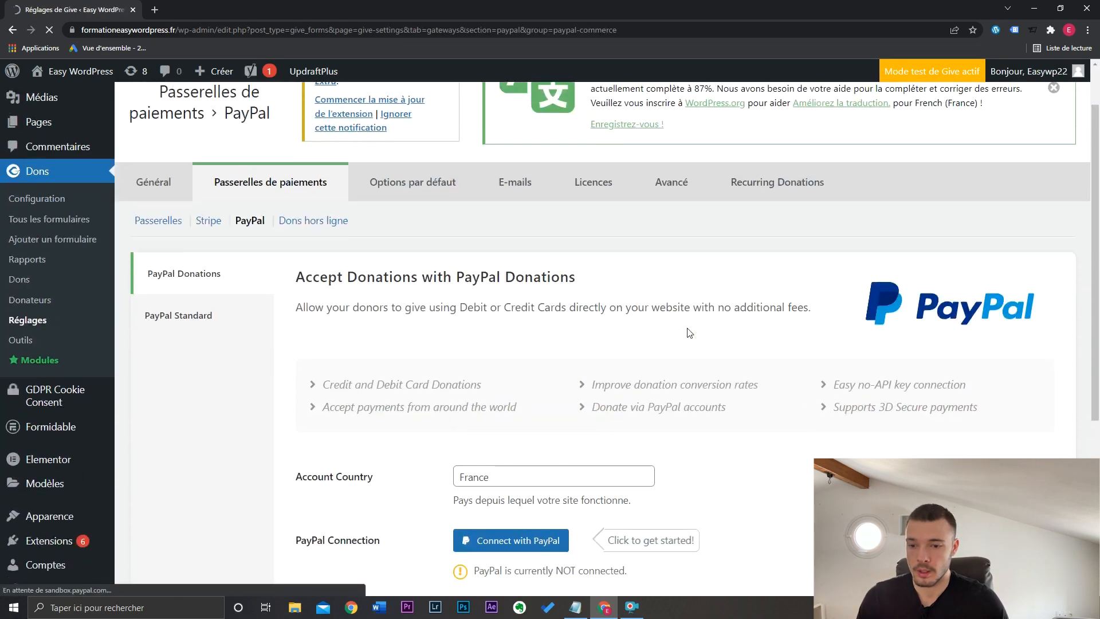
scroll(689, 333, "down", 3)
left_click(557, 371)
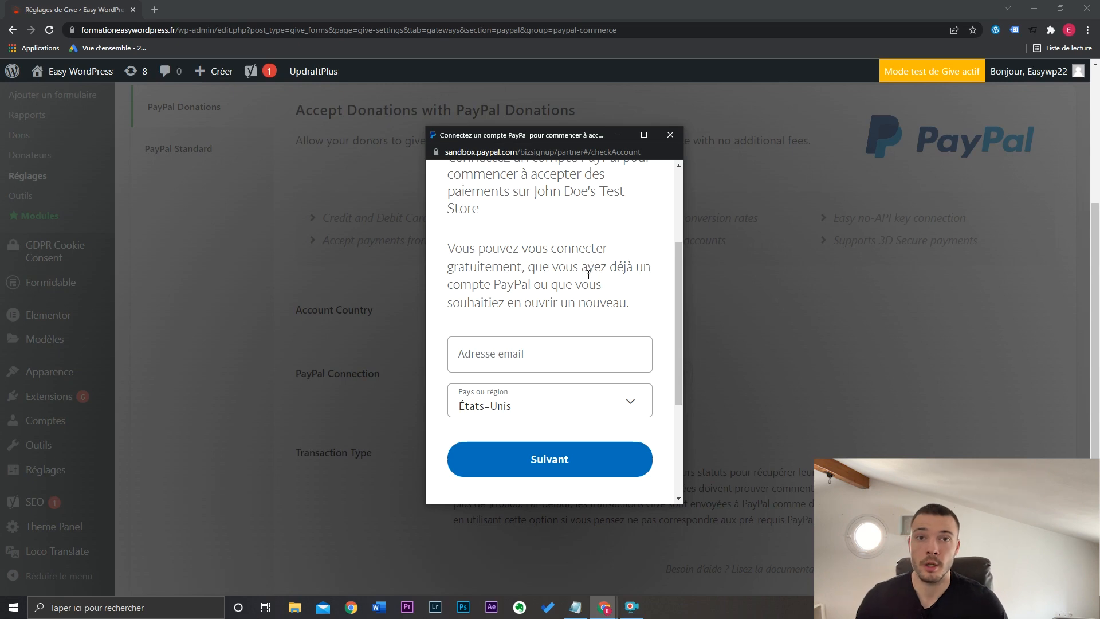
left_click(667, 138)
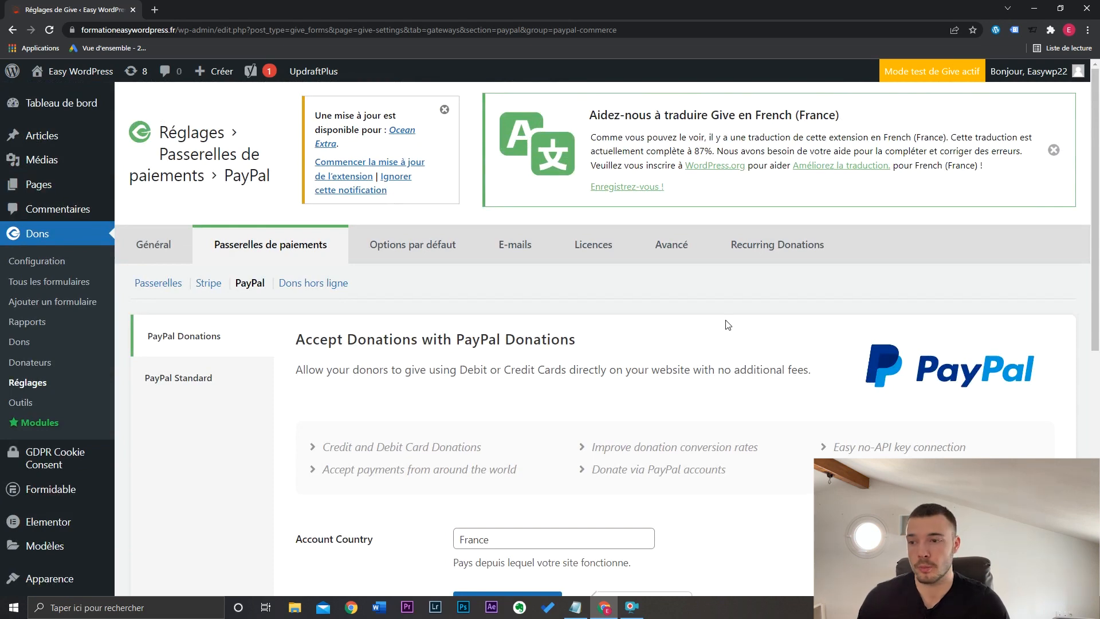
left_click(208, 283)
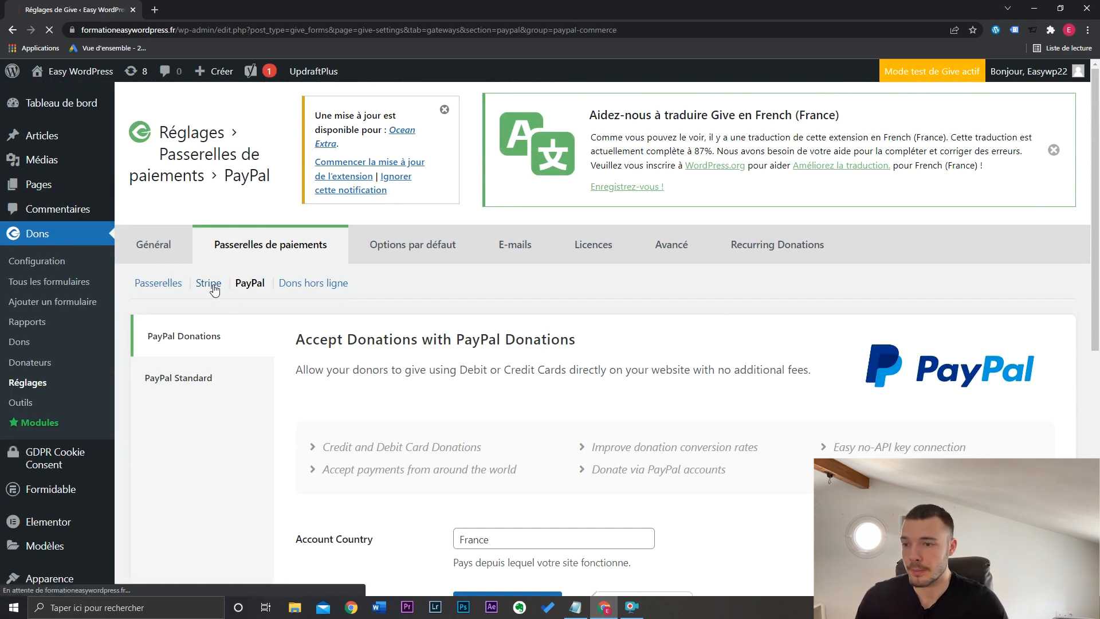
scroll(676, 350, "down", 2)
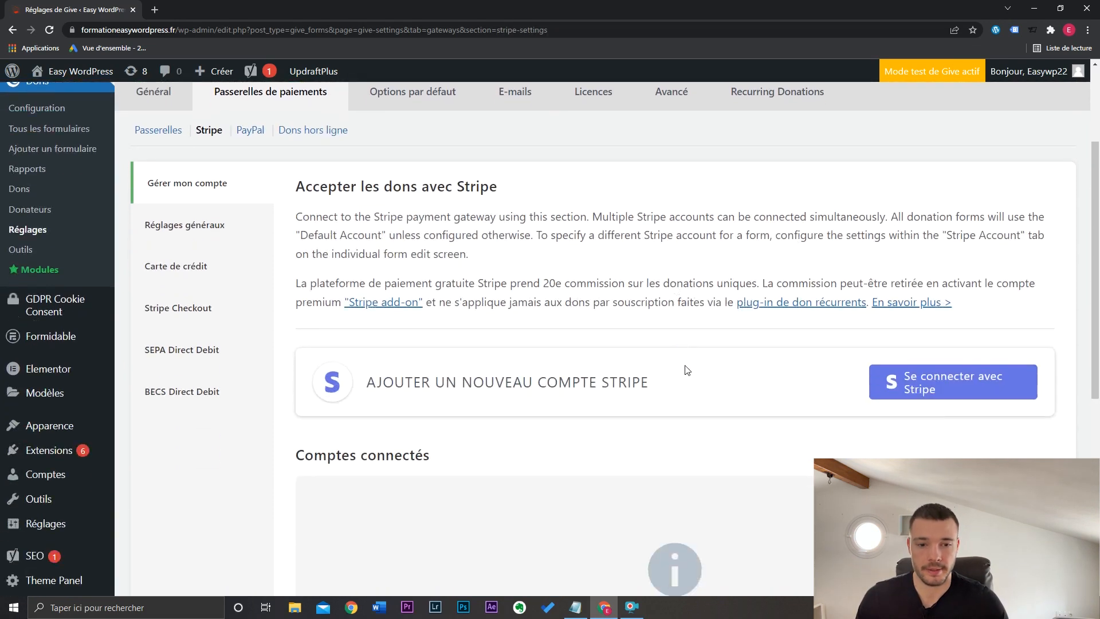
left_click(935, 386)
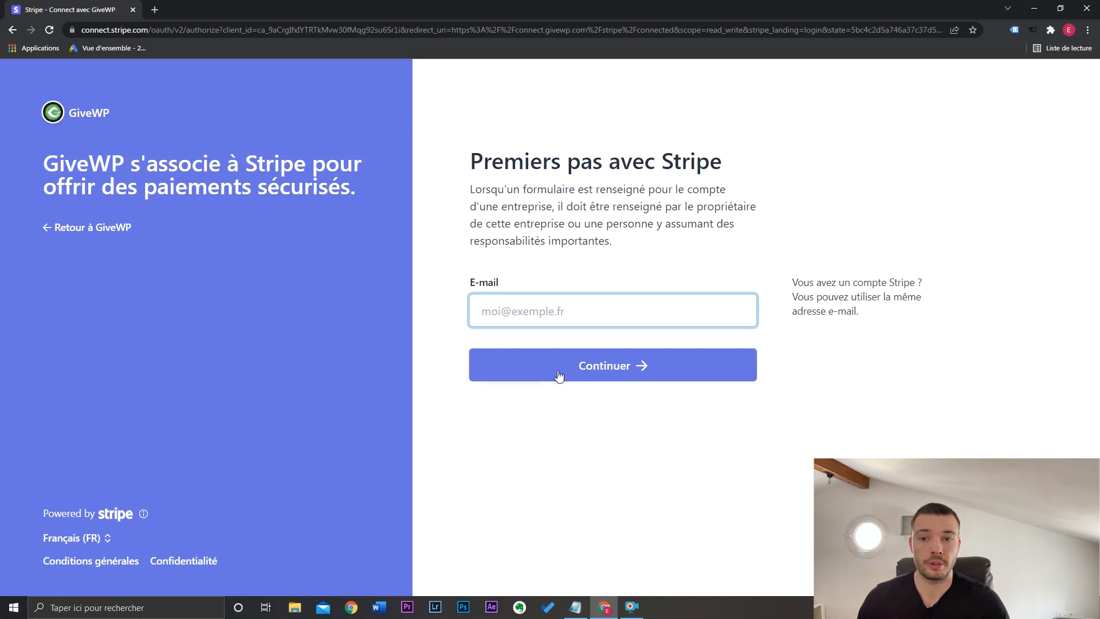
left_click(590, 416)
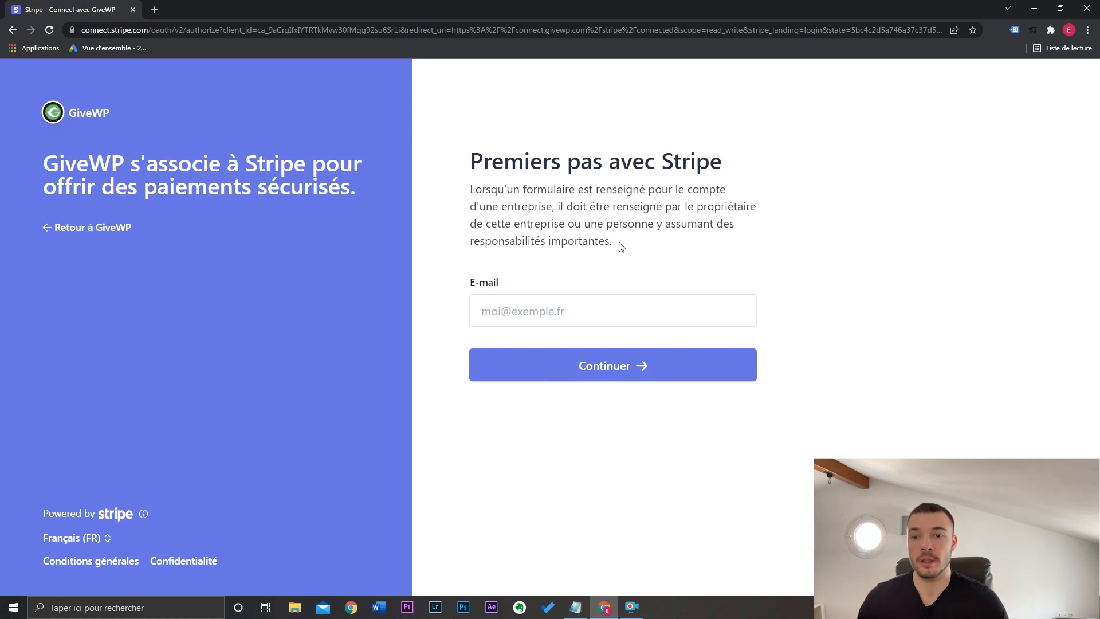
mouse_move(607, 329)
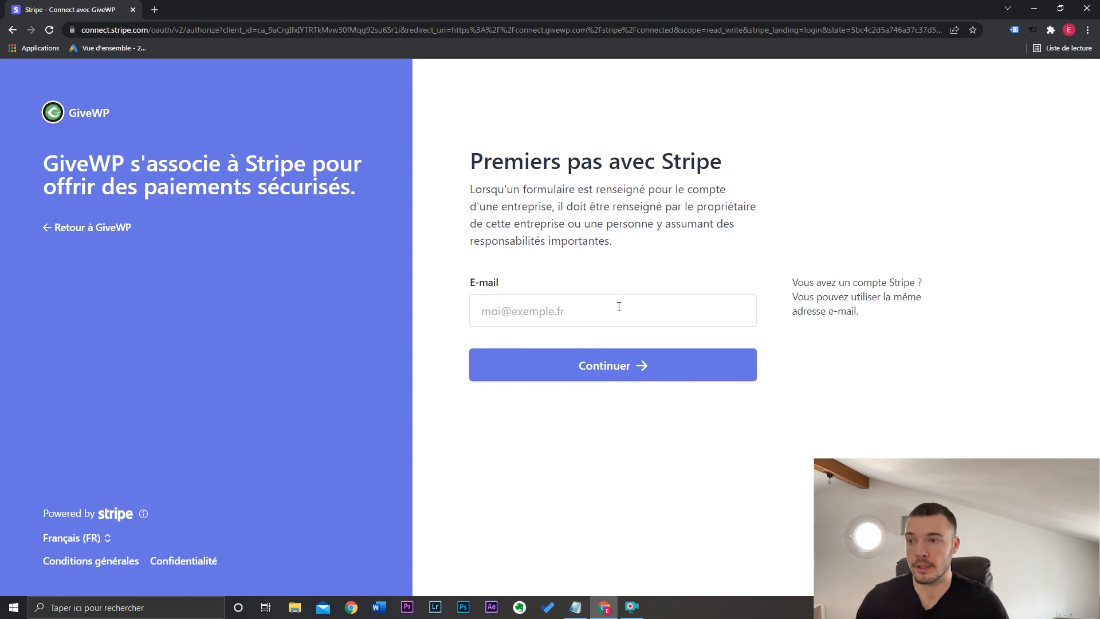
left_click(79, 230)
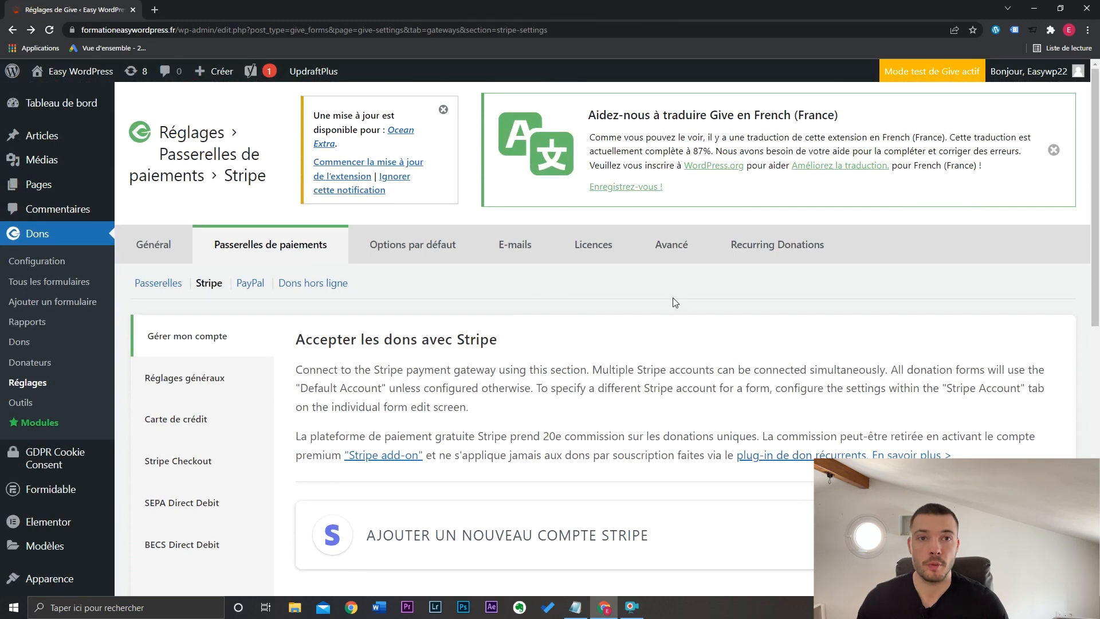
Open the existing Donation Form for editing at its form template options.
left_click(66, 287)
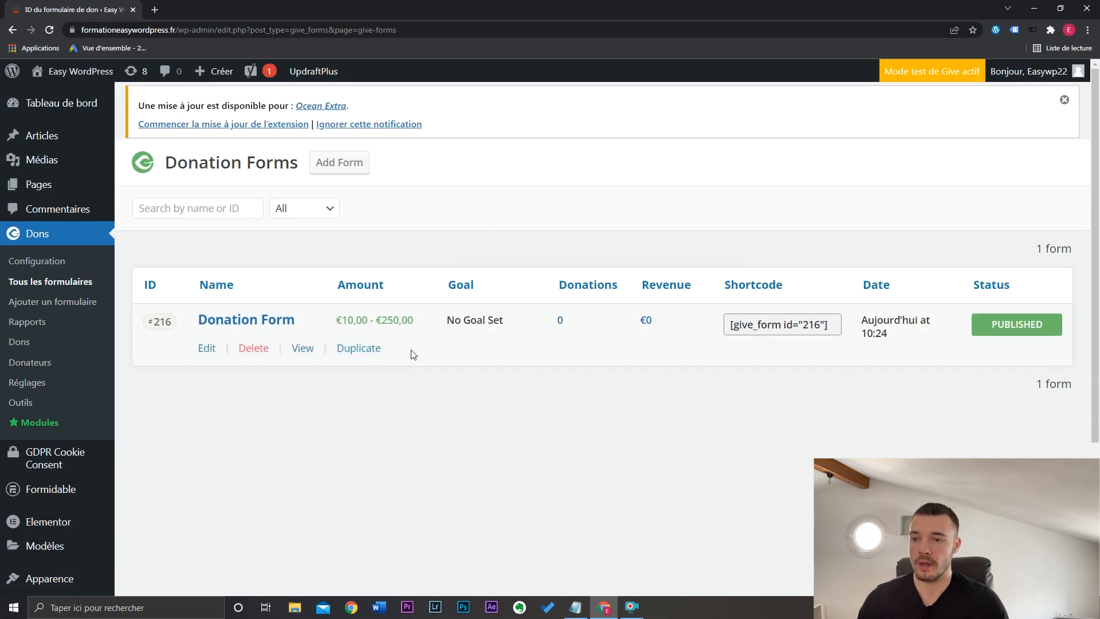
left_click(207, 348)
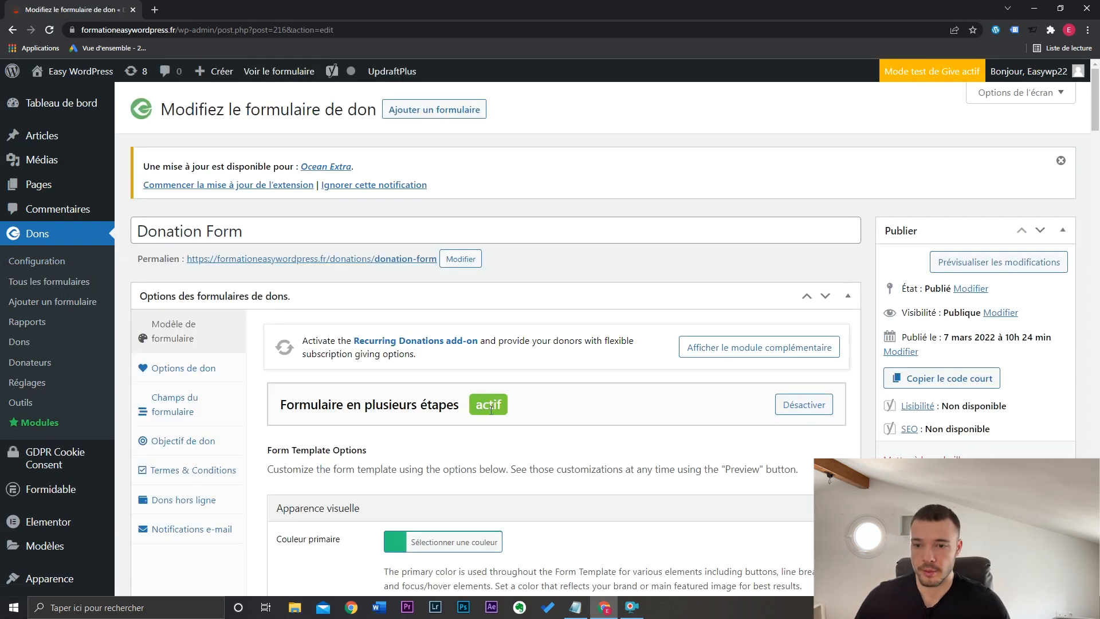
left_click_drag(1094, 122, 1094, 162)
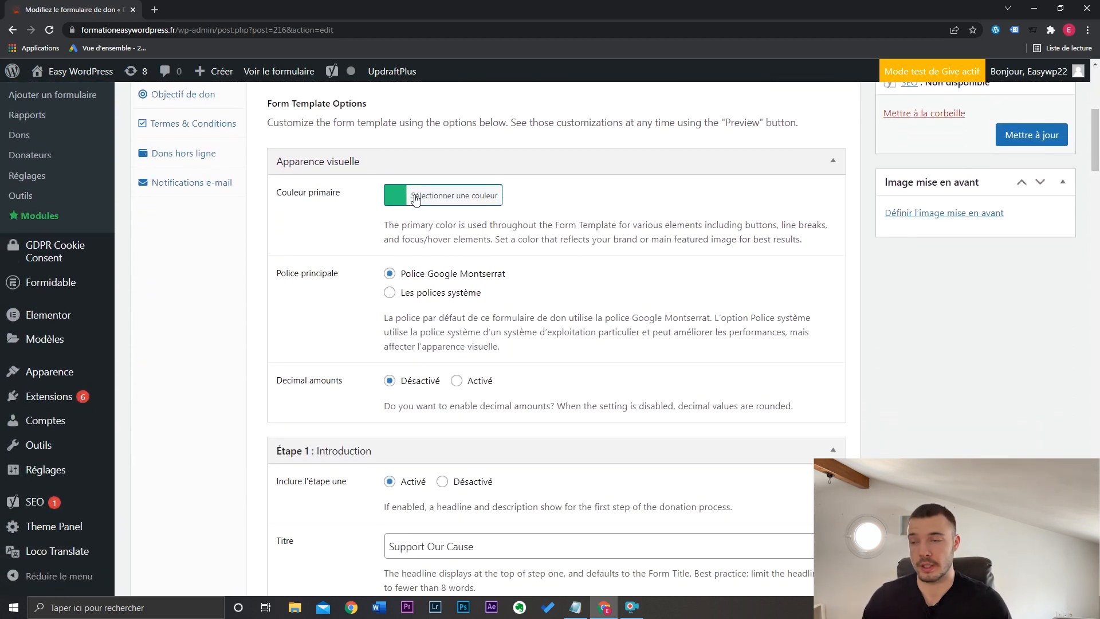
View the site's home page in a separate tab to check its brand colour, and close it.
middle_click(57, 90)
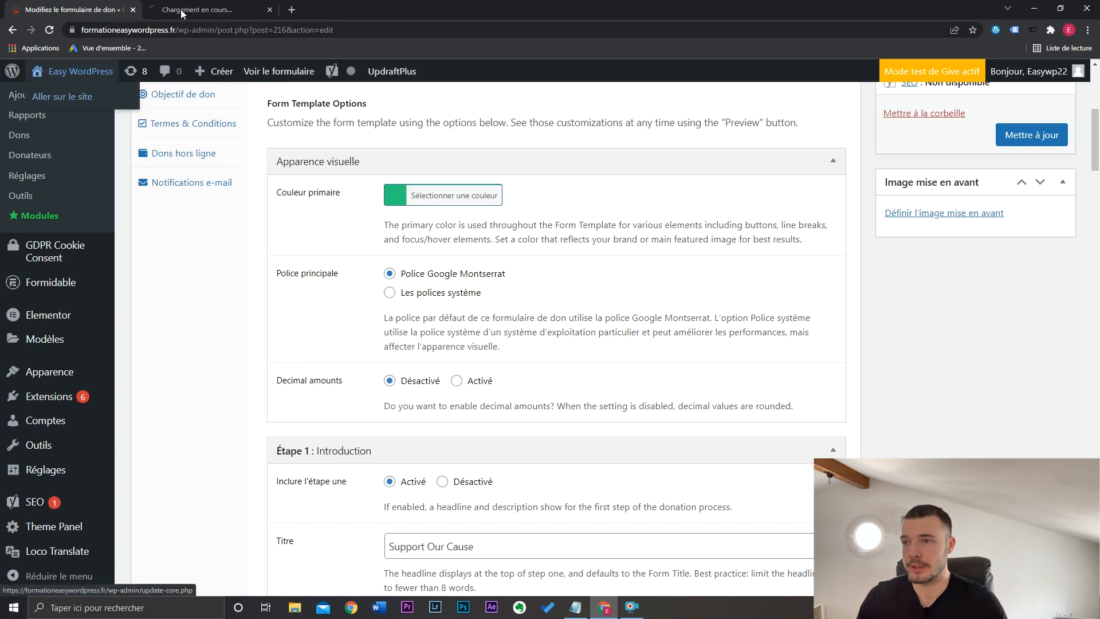
left_click(212, 8)
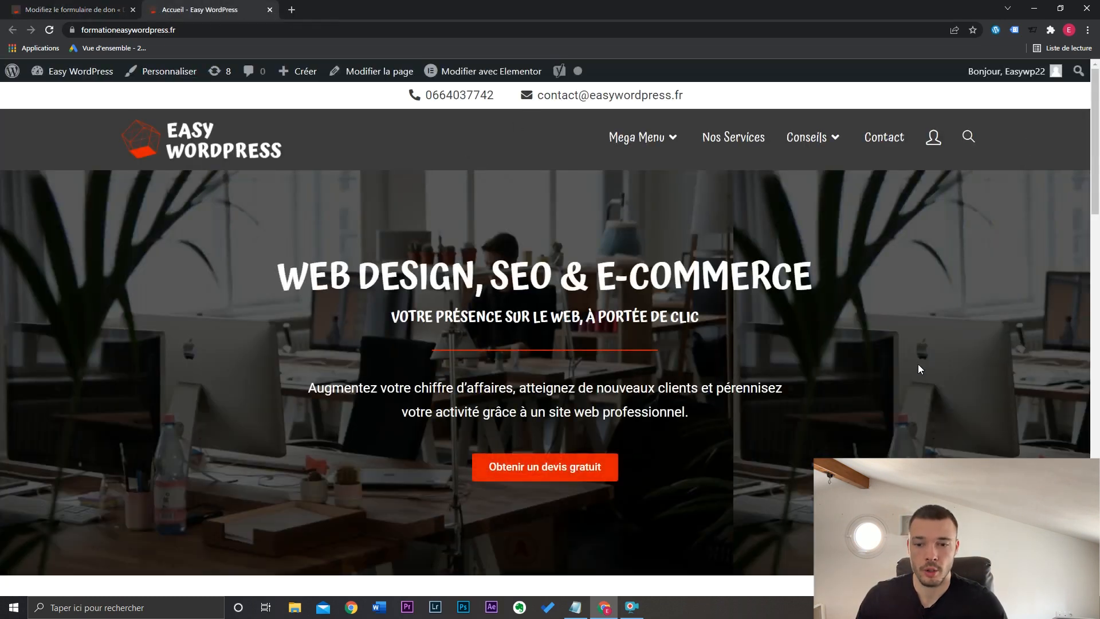
key("ctrl+w")
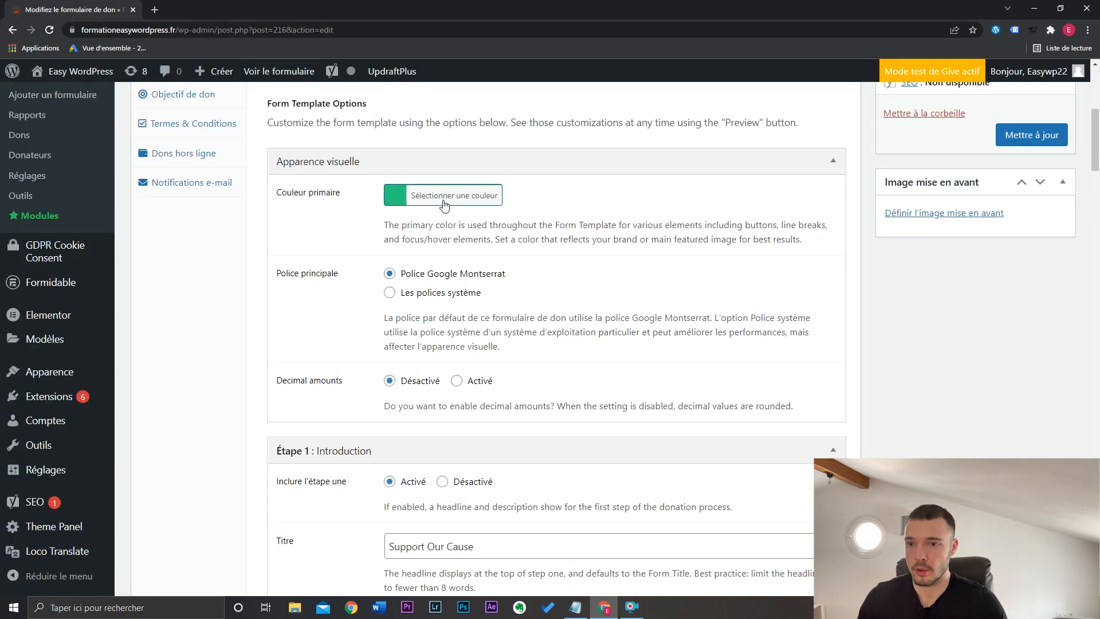
Set the donation form's primary colour to #e61d02 and close the colour picker.
left_click(444, 196)
triple_click(538, 195)
type("#e61d02")
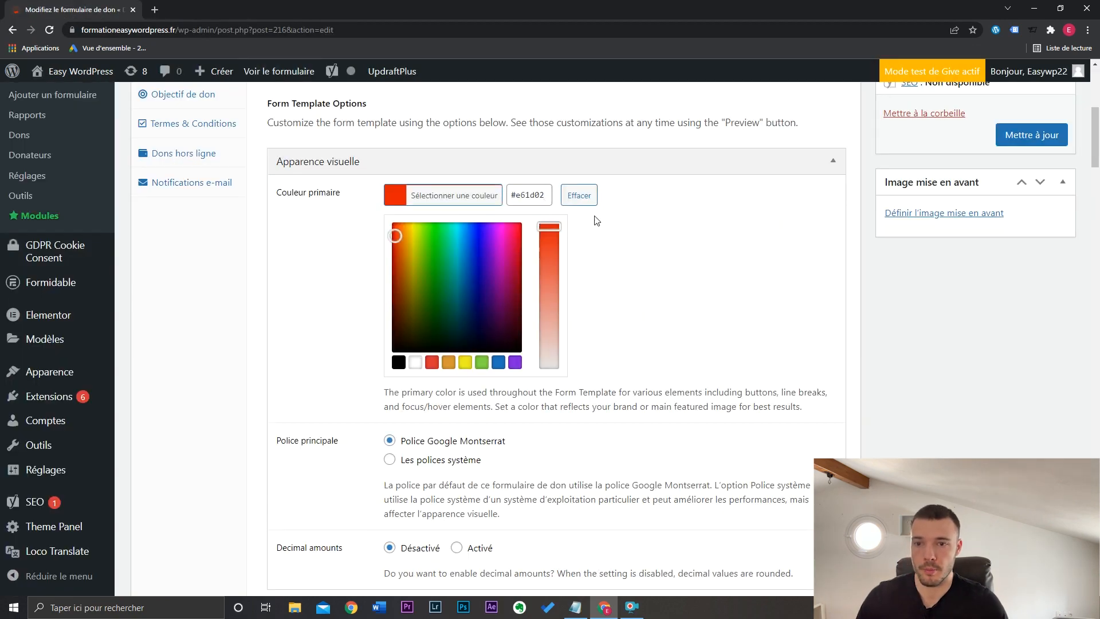
left_click(621, 228)
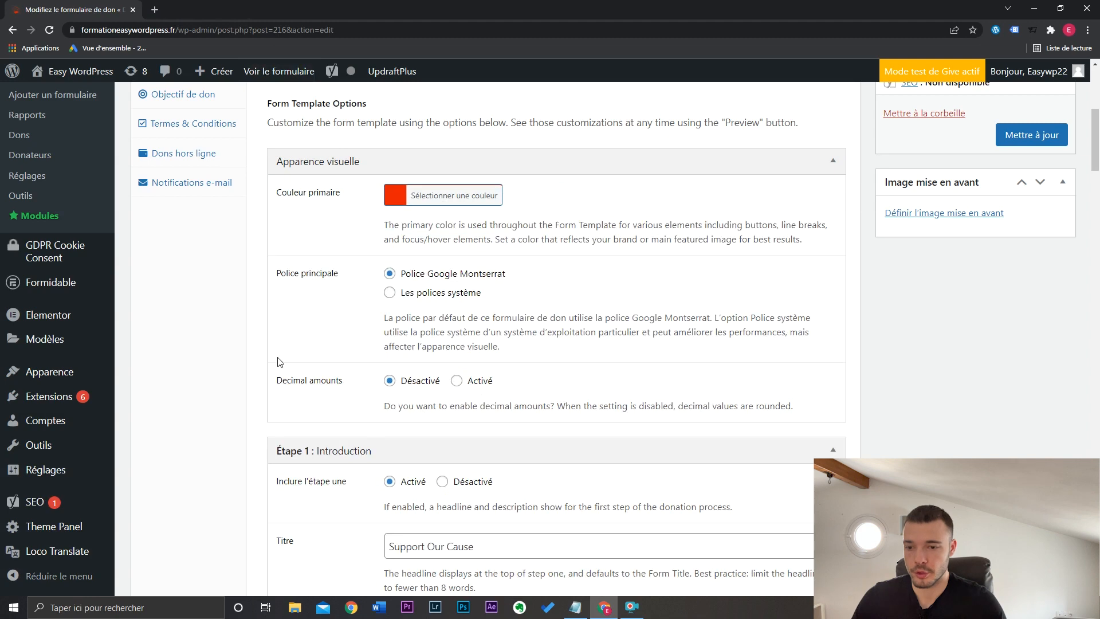
Set the title of the form's introduction step to "Soutenez notre association".
scroll(238, 400, "down", 6)
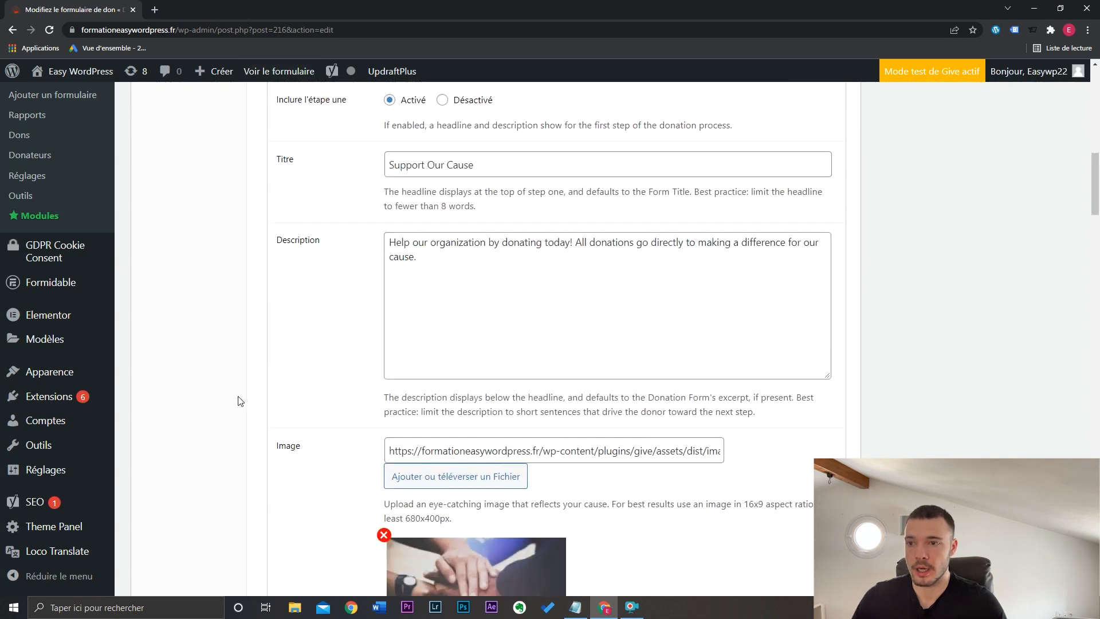
scroll(240, 400, "up", 1)
key("ctrl+a")
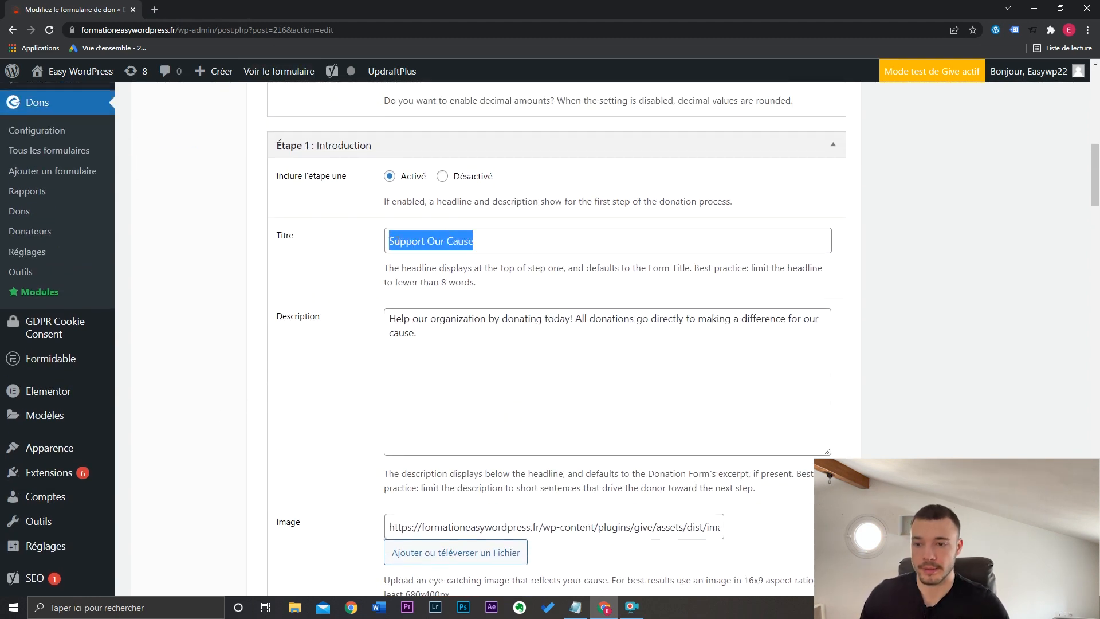
type("Souten")
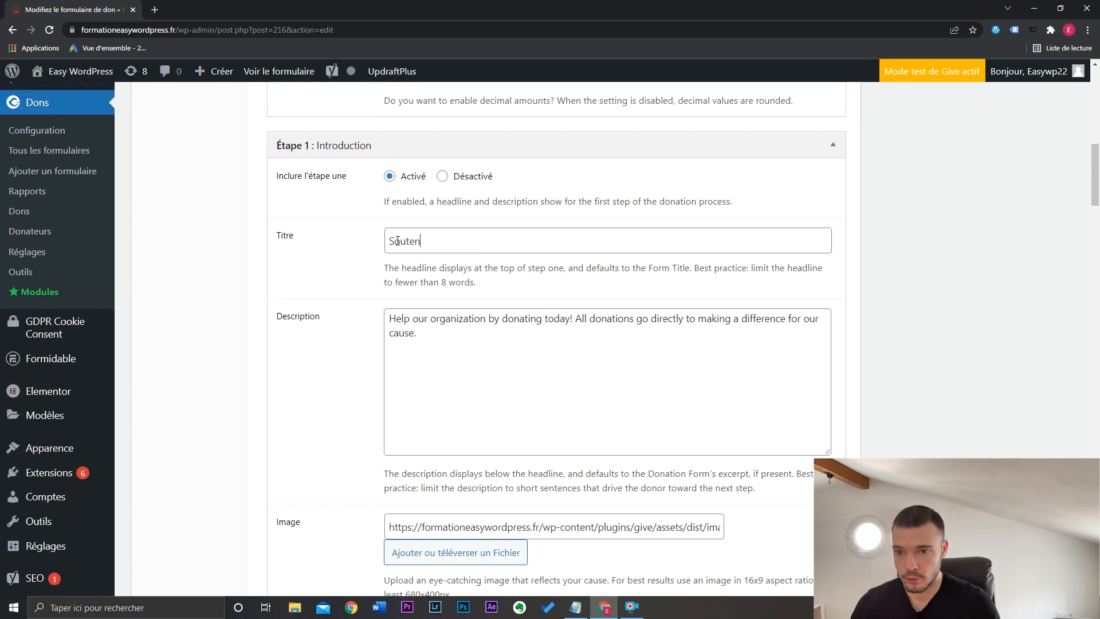
type("ez notre association")
Review the introduction's description, image and donation button label, plus the payment amount step's header, content and continue button text.
left_click(472, 346)
key("ctrl+a")
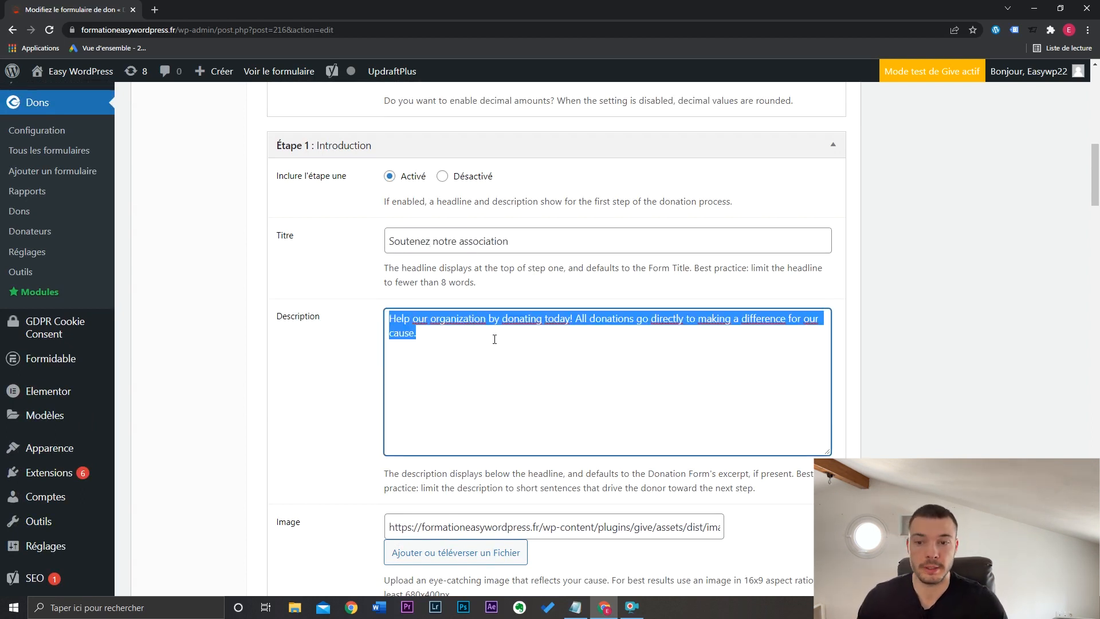
scroll(355, 416, "down", 3)
scroll(355, 415, "down", 1)
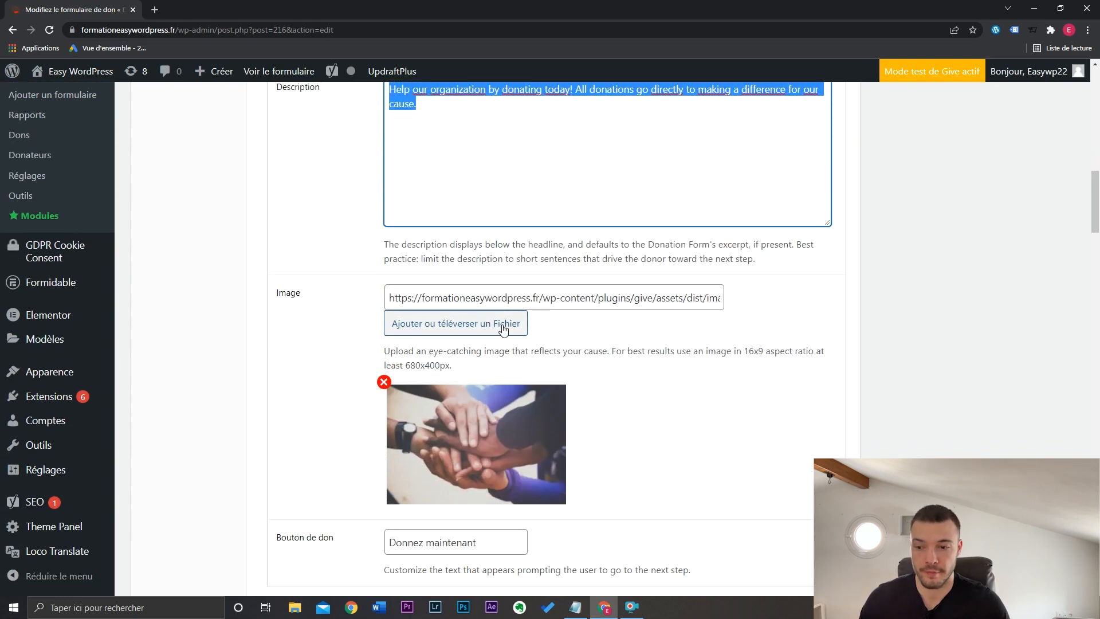
scroll(852, 346, "down", 3)
left_click_drag(477, 334, 389, 334)
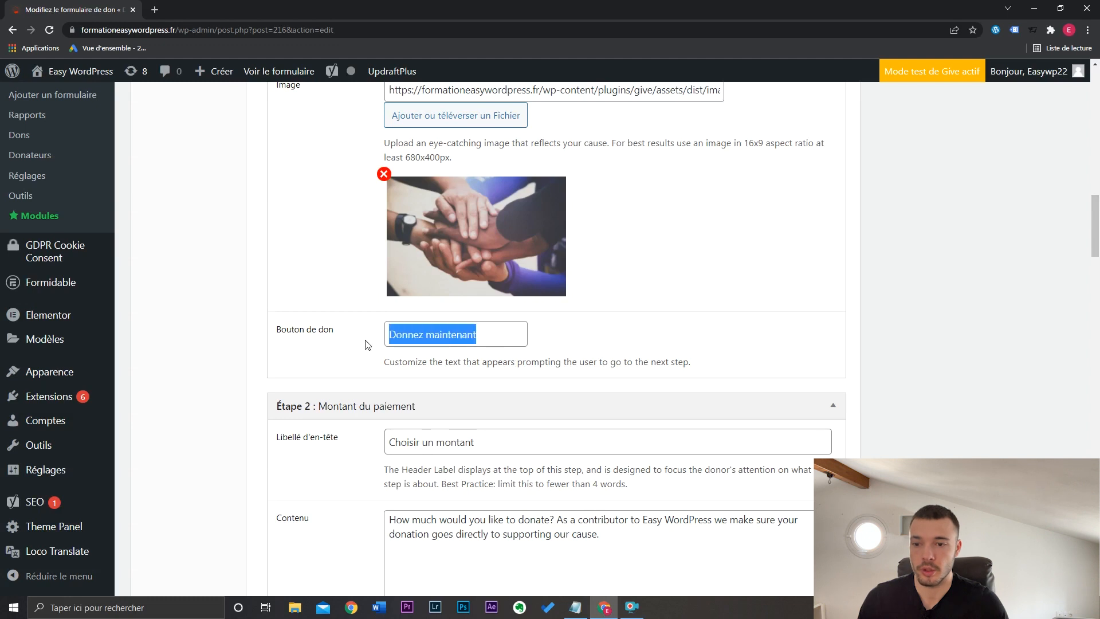
left_click(698, 318)
left_click_drag(1099, 224, 1099, 258)
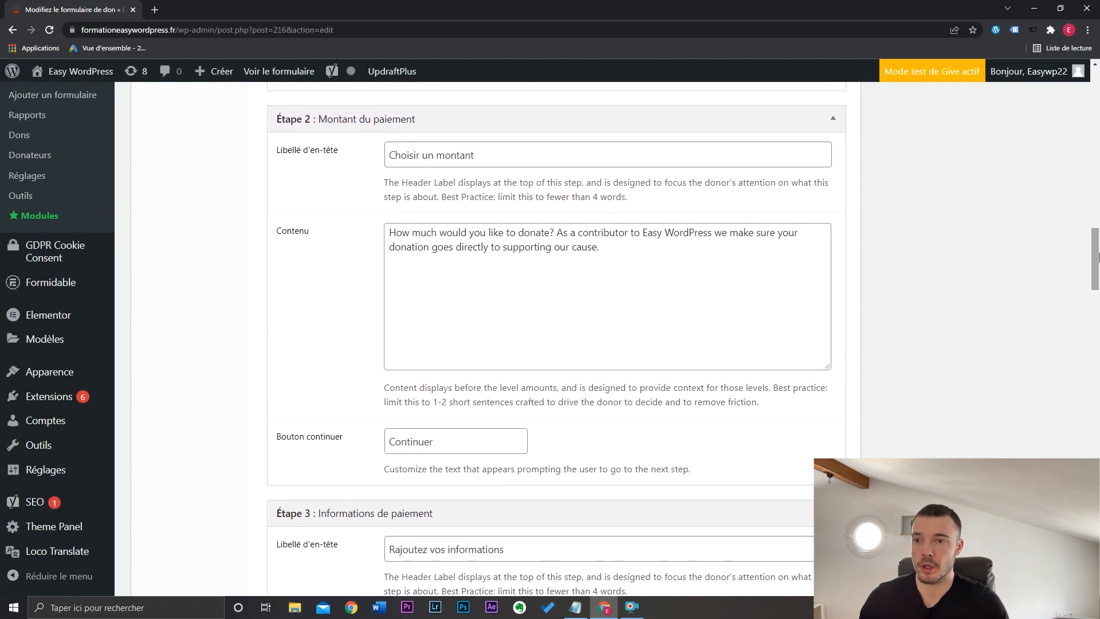
left_click(502, 156)
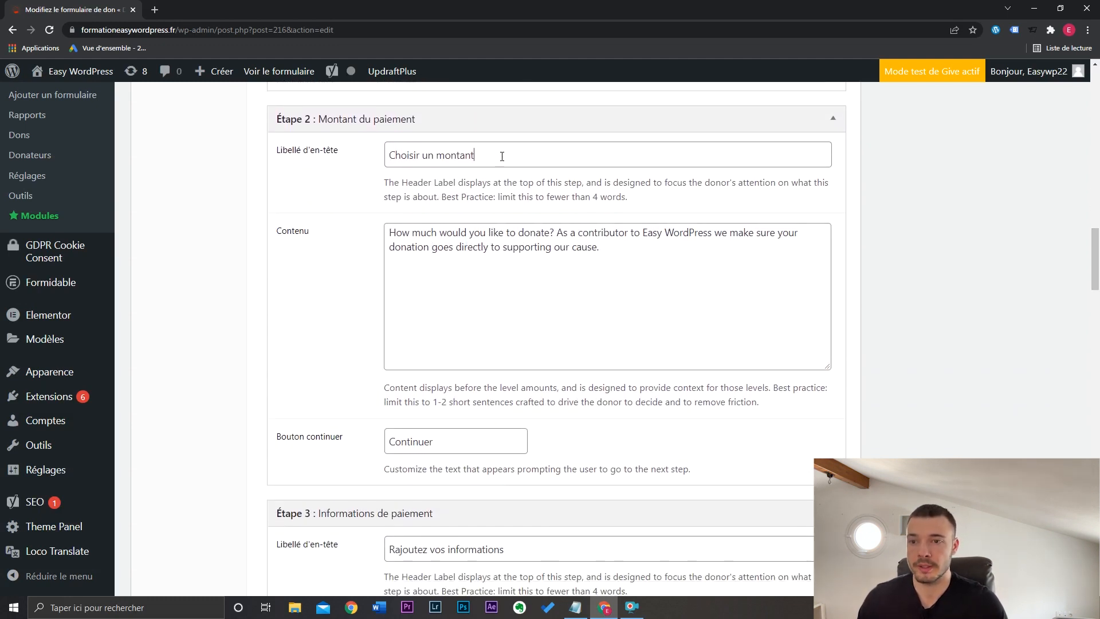
left_click_drag(610, 247, 389, 232)
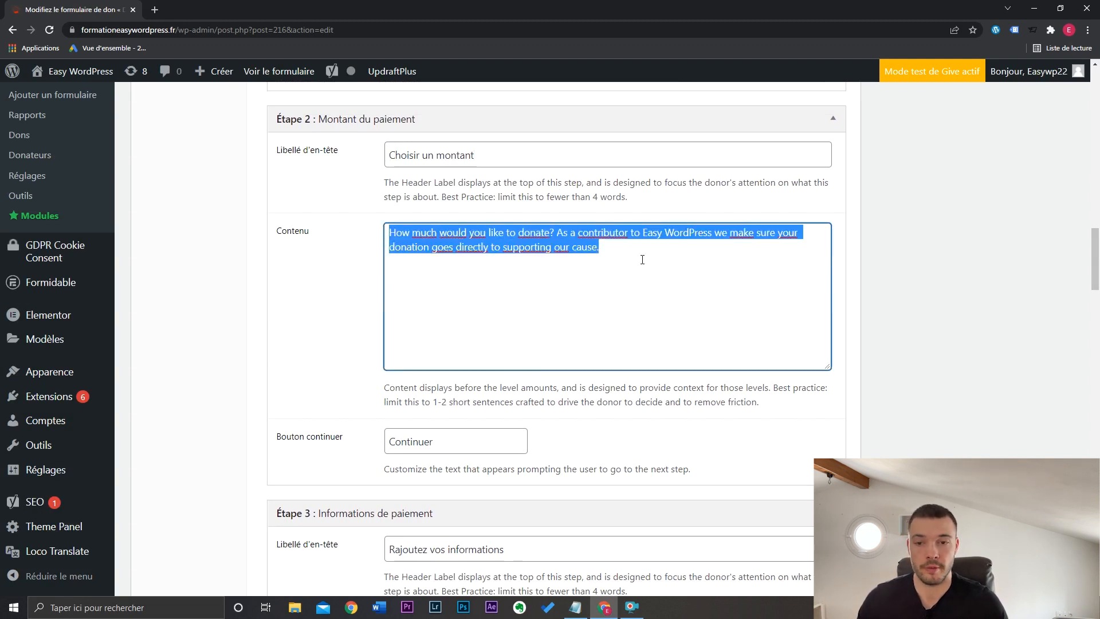
left_click(498, 459)
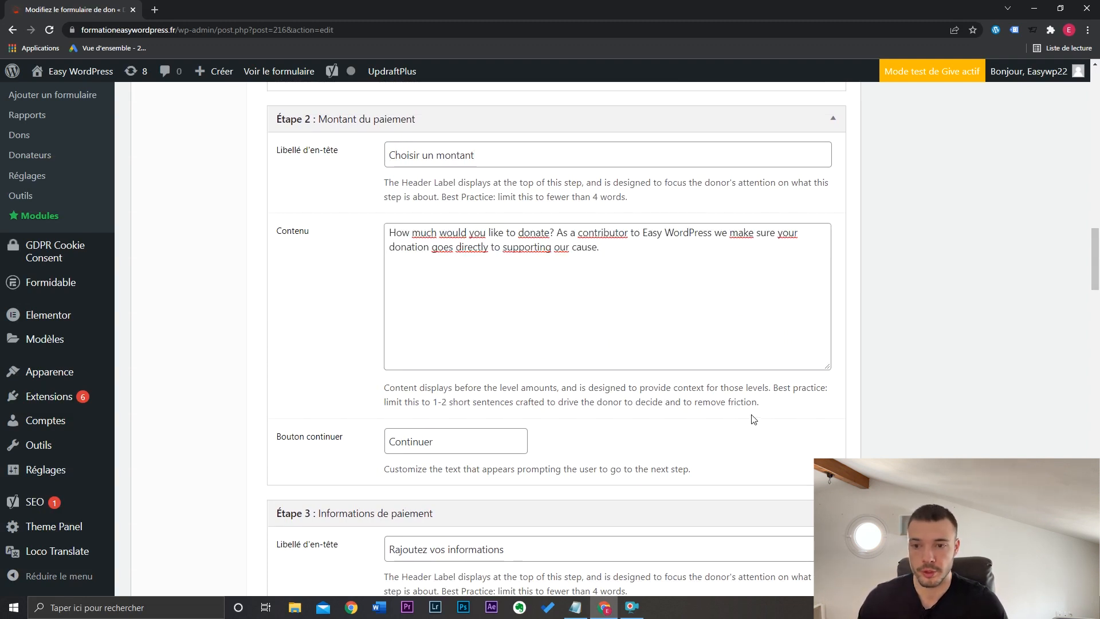
Set the payment information step's title to "Qui êtes-vous ?" and its description to "Vos informations personnelles ne seront jamais partagées.".
scroll(521, 237, "down", 7)
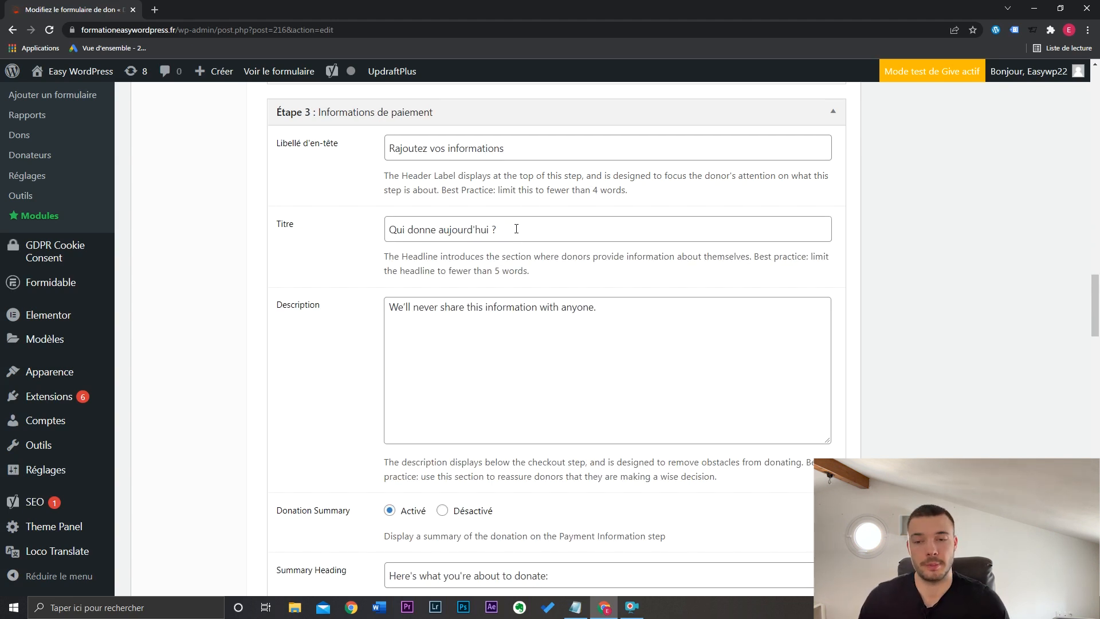
left_click_drag(517, 228, 398, 236)
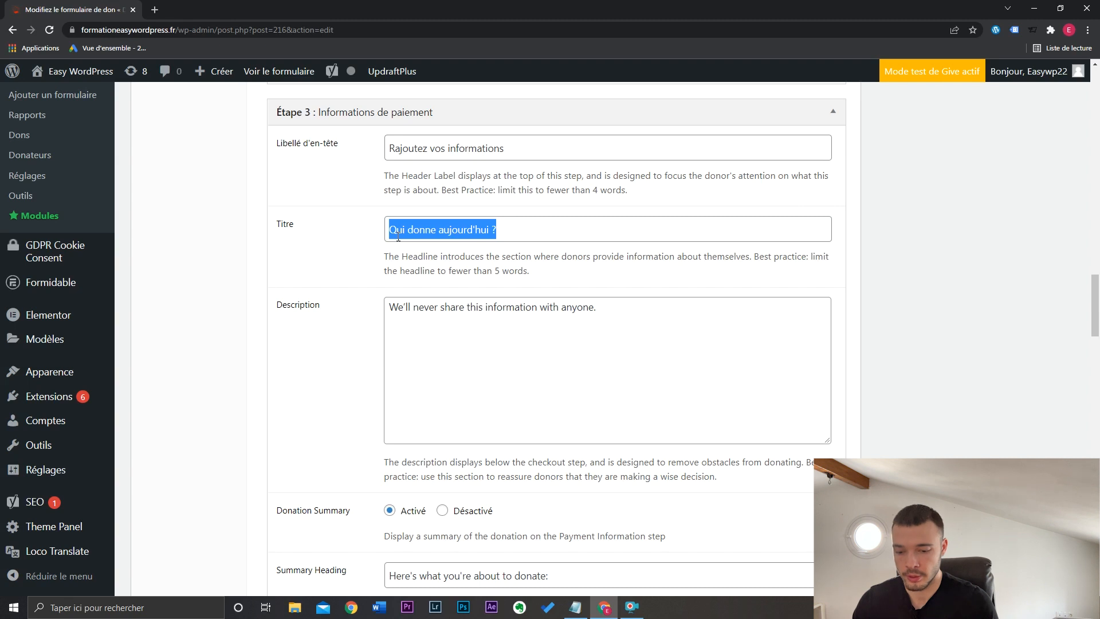
type("Qui êtes-vous ?")
key("Tab")
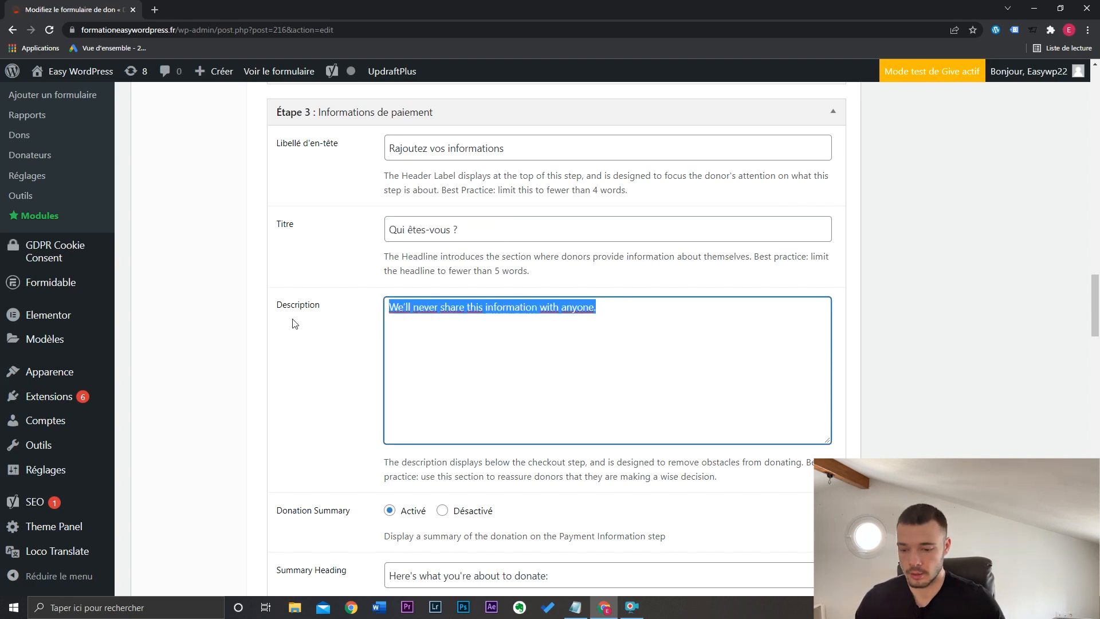
type("Vou")
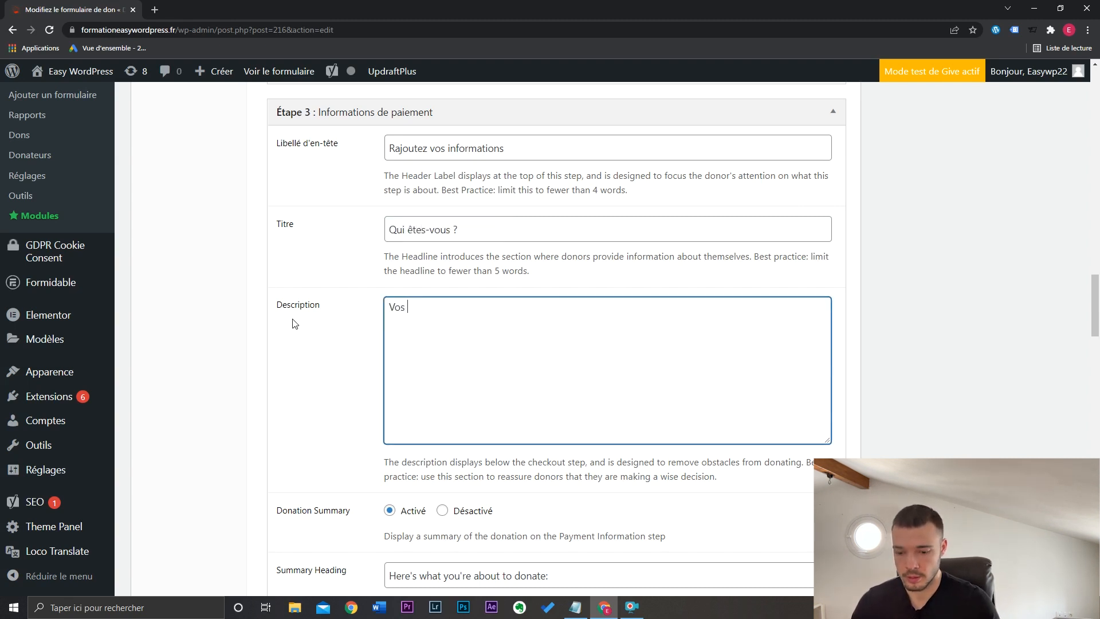
type(" information")
Keep the donation summary enabled in the payment information step and set its heading to "Résumé de votre don :".
scroll(663, 312, "down", 5)
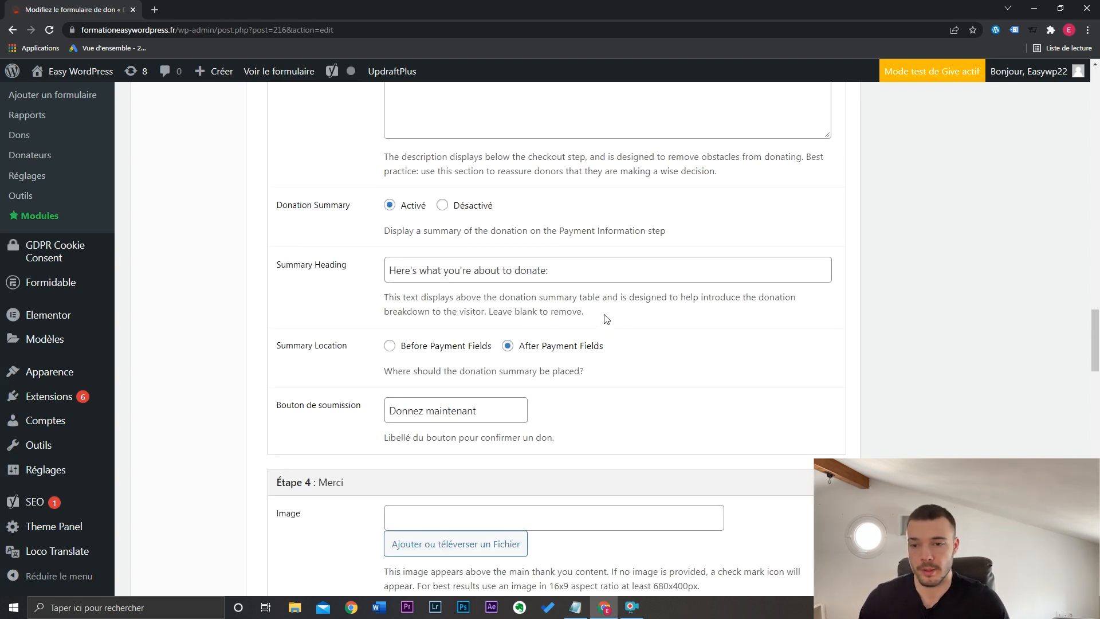
left_click(442, 206)
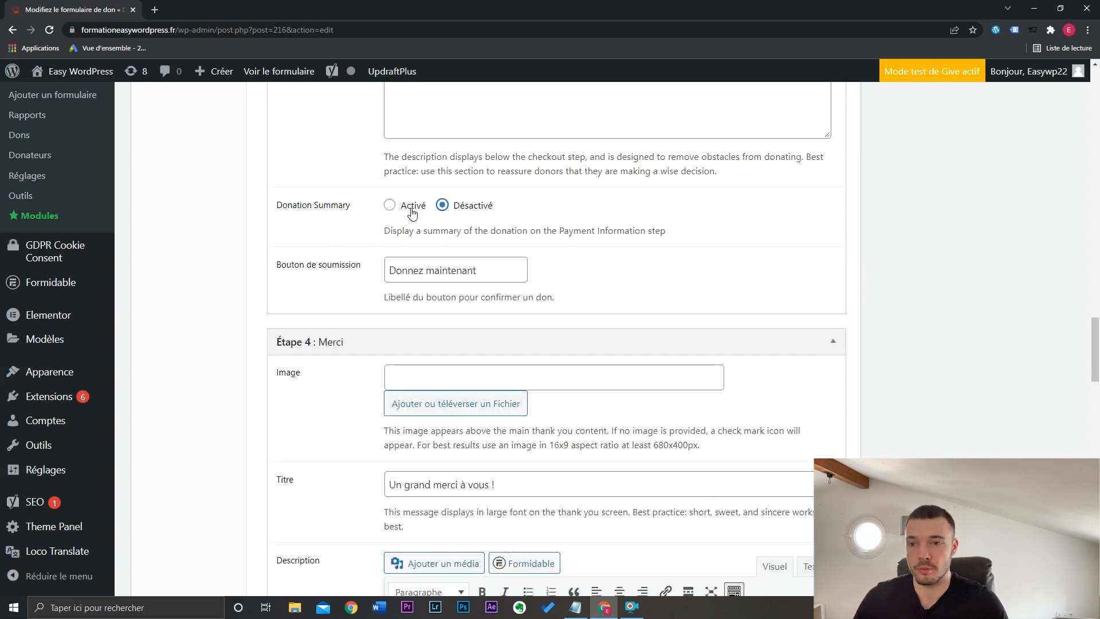
left_click(389, 206)
left_click(317, 273)
type("R")
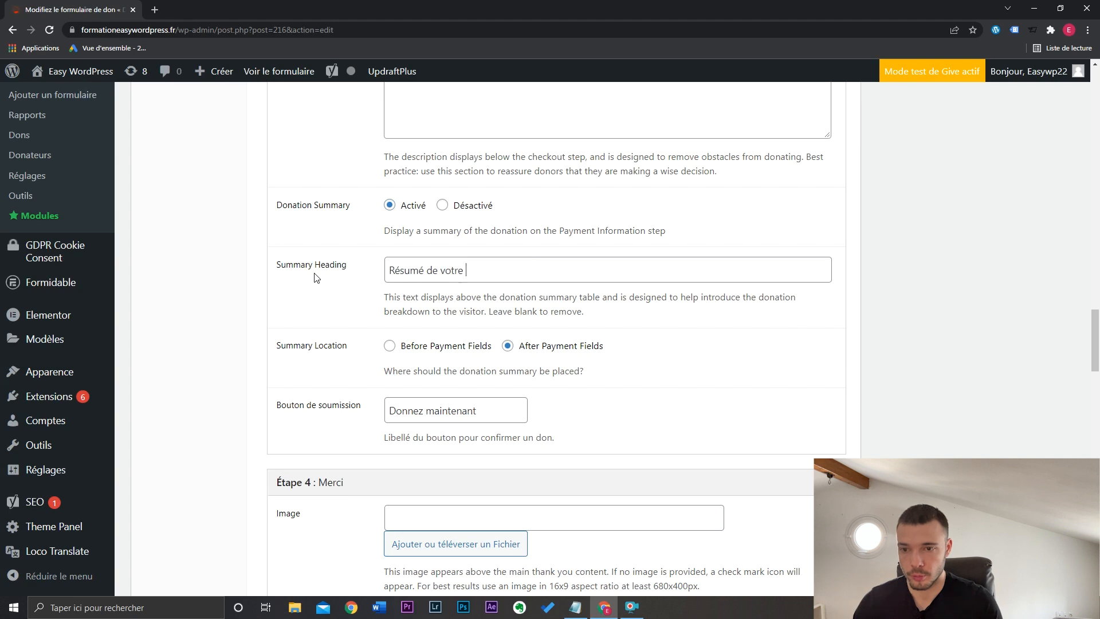
type("ésumé de votre")
Review the thank-you step's title, description, social sharing option, sharing instruction and Twitter message, leaving social sharing enabled.
scroll(752, 224, "down", 6)
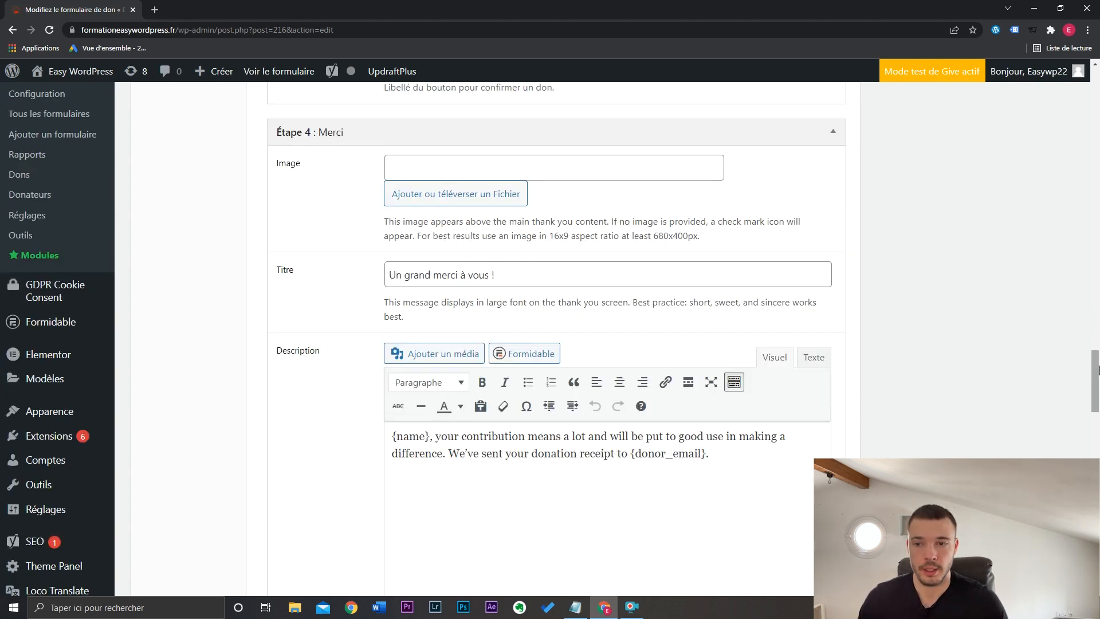
left_click_drag(1095, 379, 1094, 383)
scroll(709, 303, "down", 1)
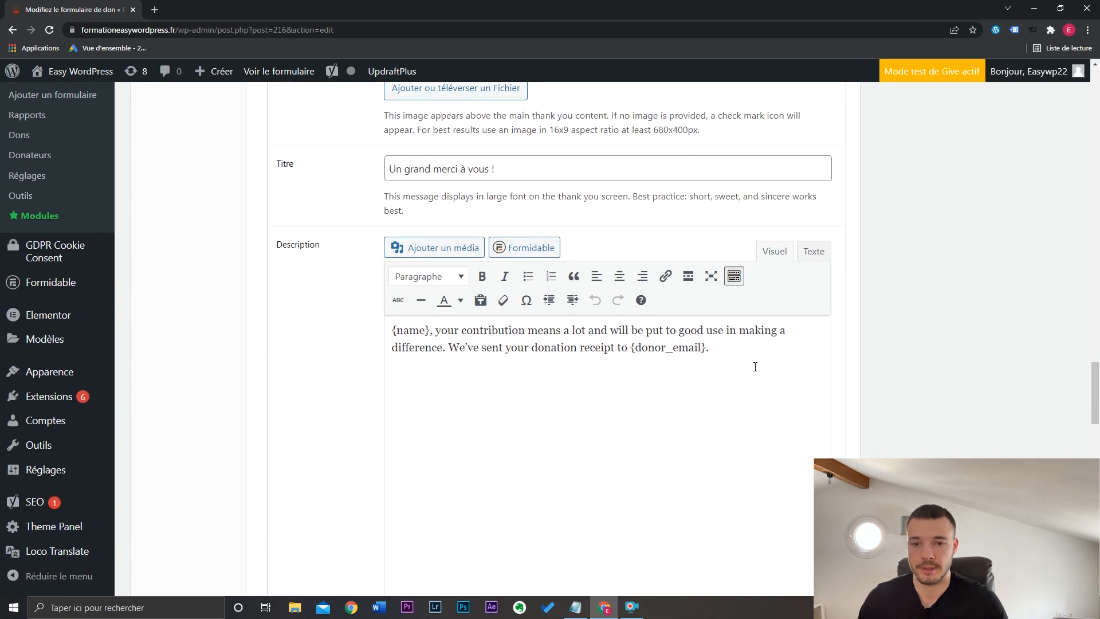
scroll(441, 349, "down", 5)
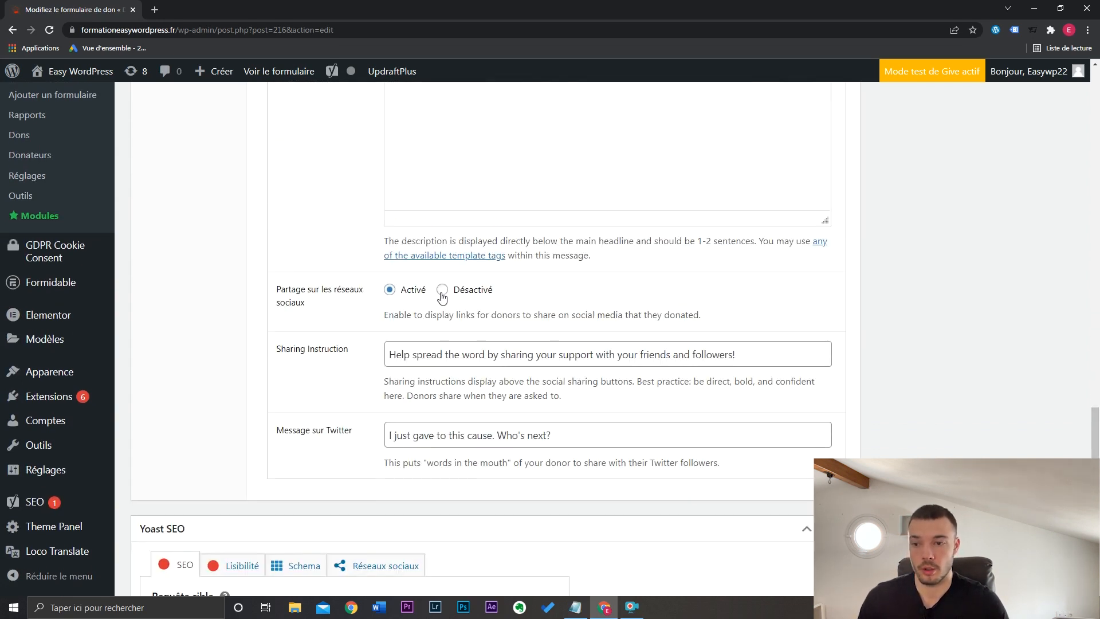
left_click(441, 290)
left_click(390, 289)
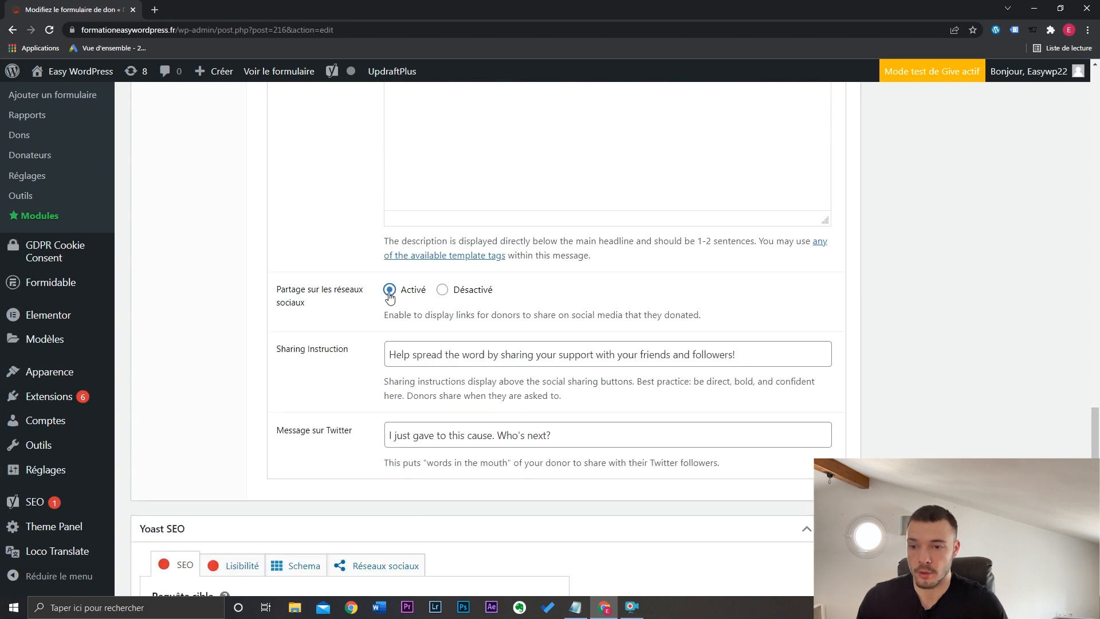
left_click_drag(739, 354, 301, 355)
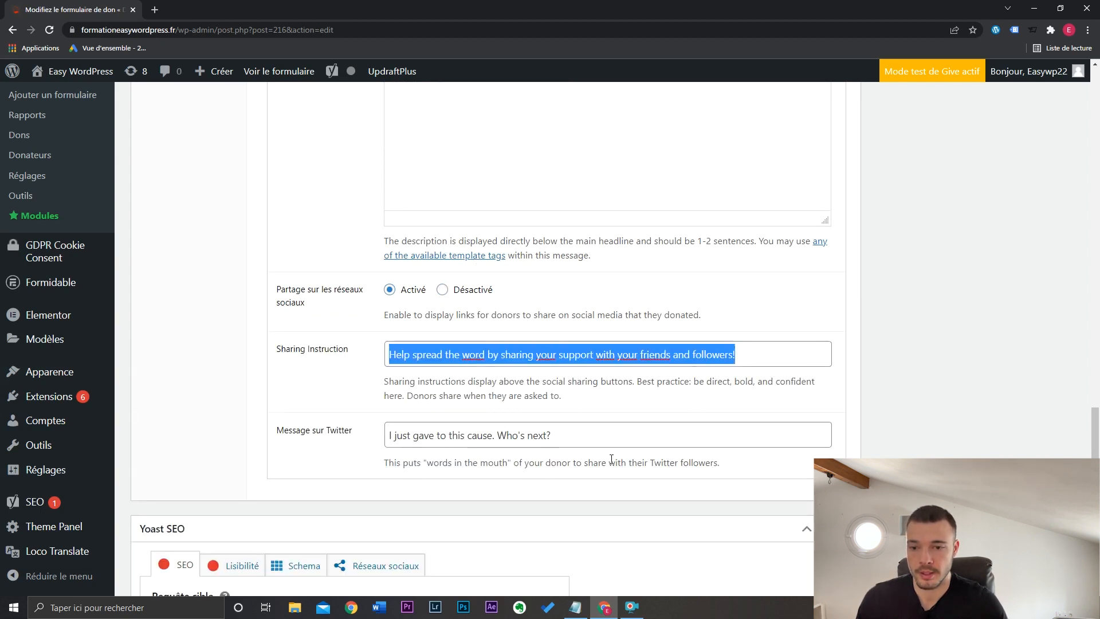
left_click_drag(609, 439, 285, 451)
left_click(898, 367)
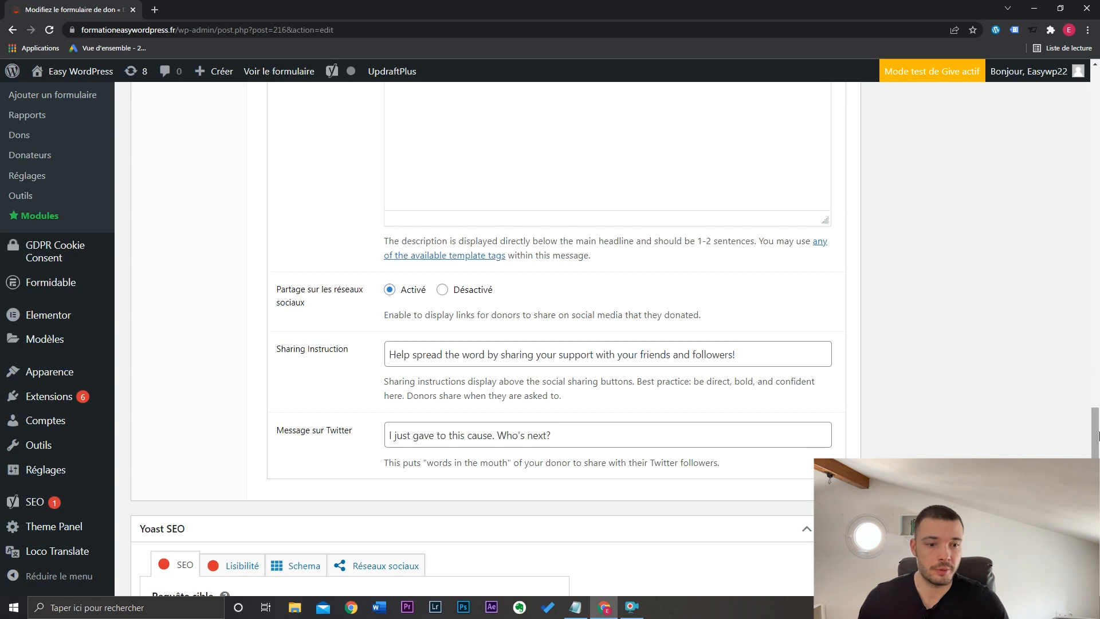
Update the donation form to save the template changes.
left_click_drag(1095, 433, 1097, 347)
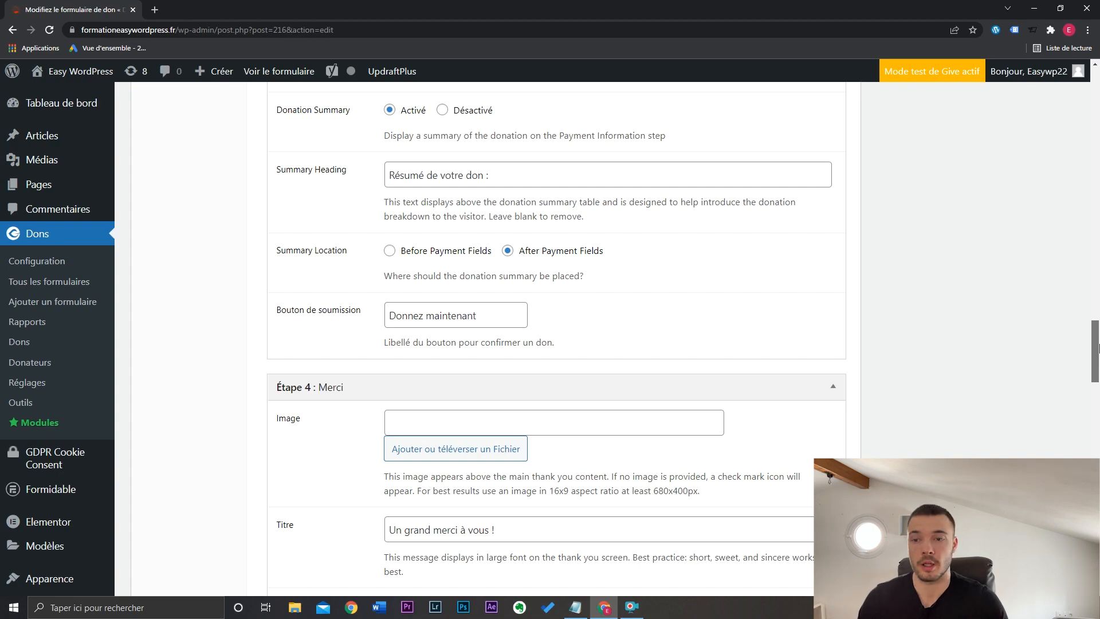
scroll(1064, 410, "up", 20)
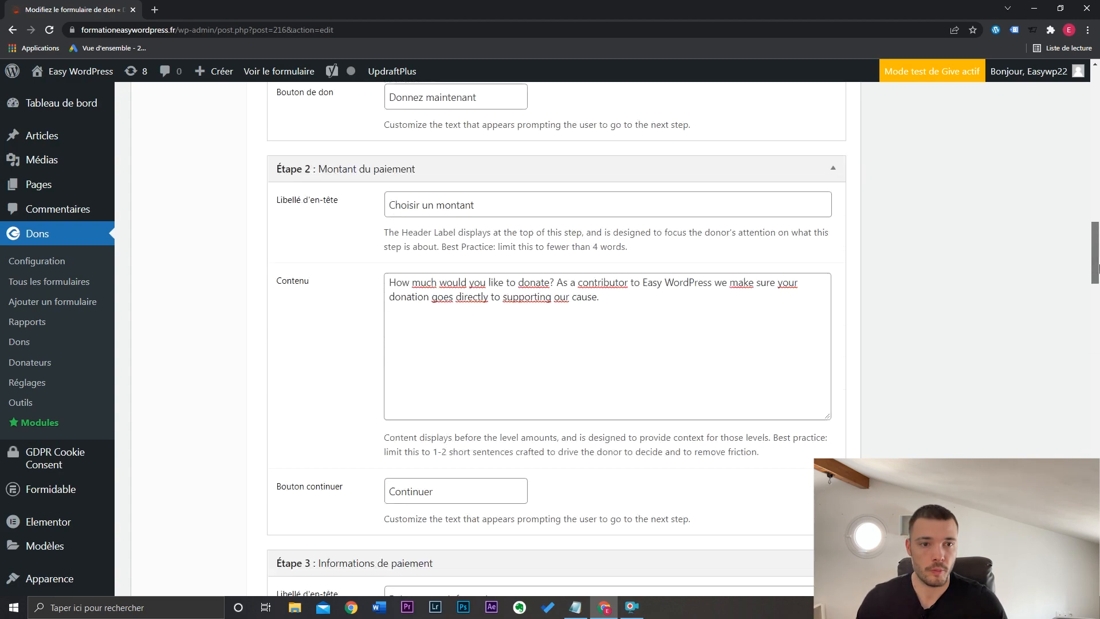
left_click(1046, 312)
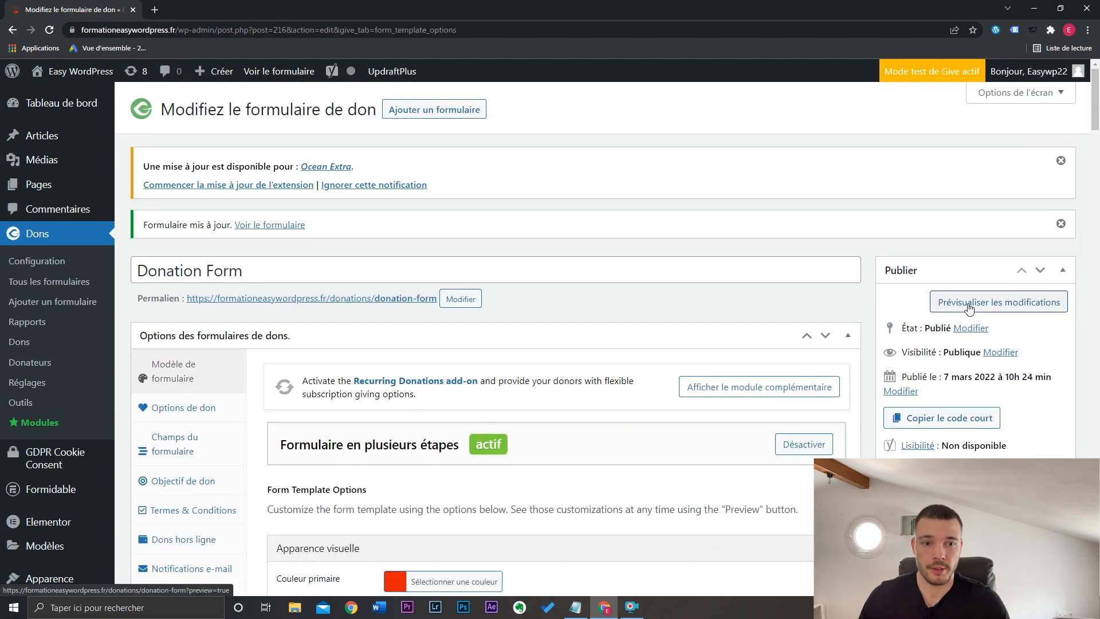
Preview the modified donation form and examine its introduction title, description, image and donation button.
left_click(975, 304)
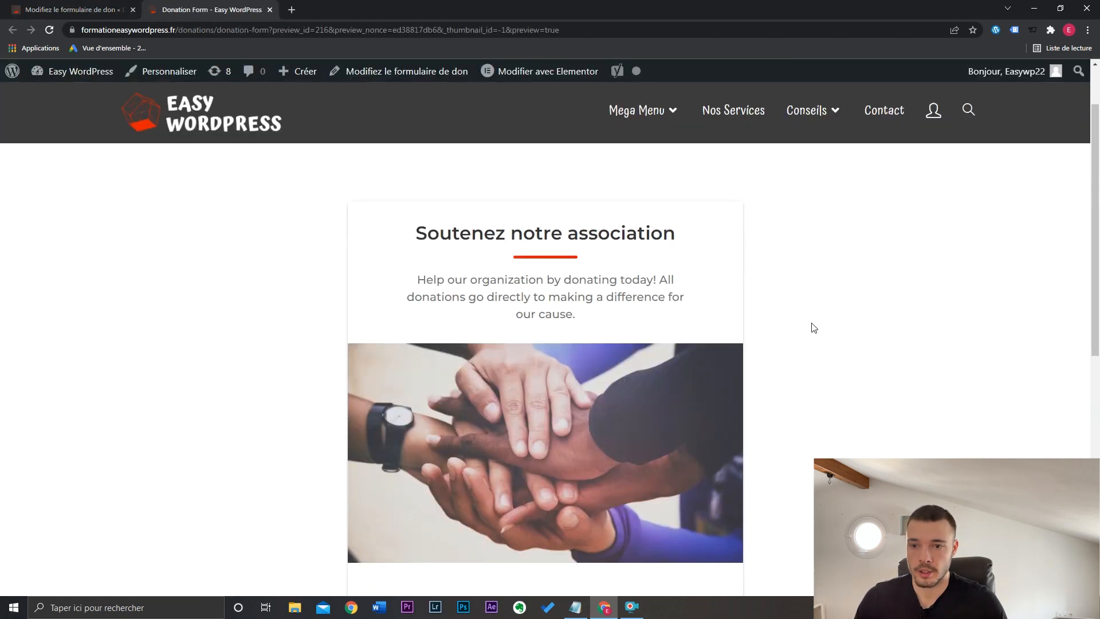
scroll(810, 327, "down", 3)
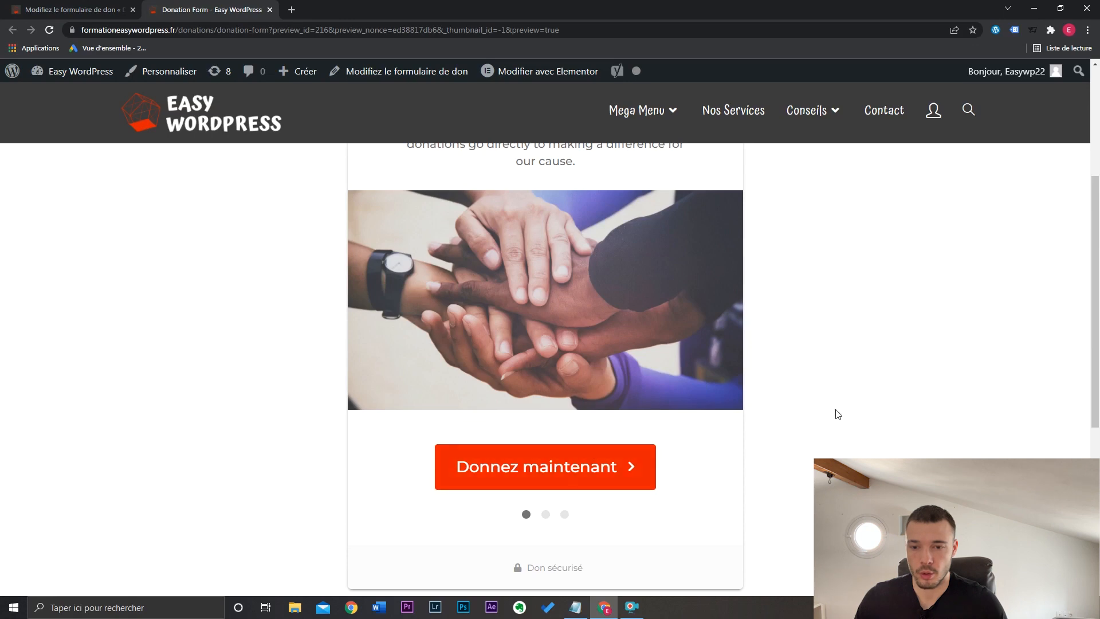
scroll(835, 366, "up", 1)
left_click_drag(414, 170, 685, 162)
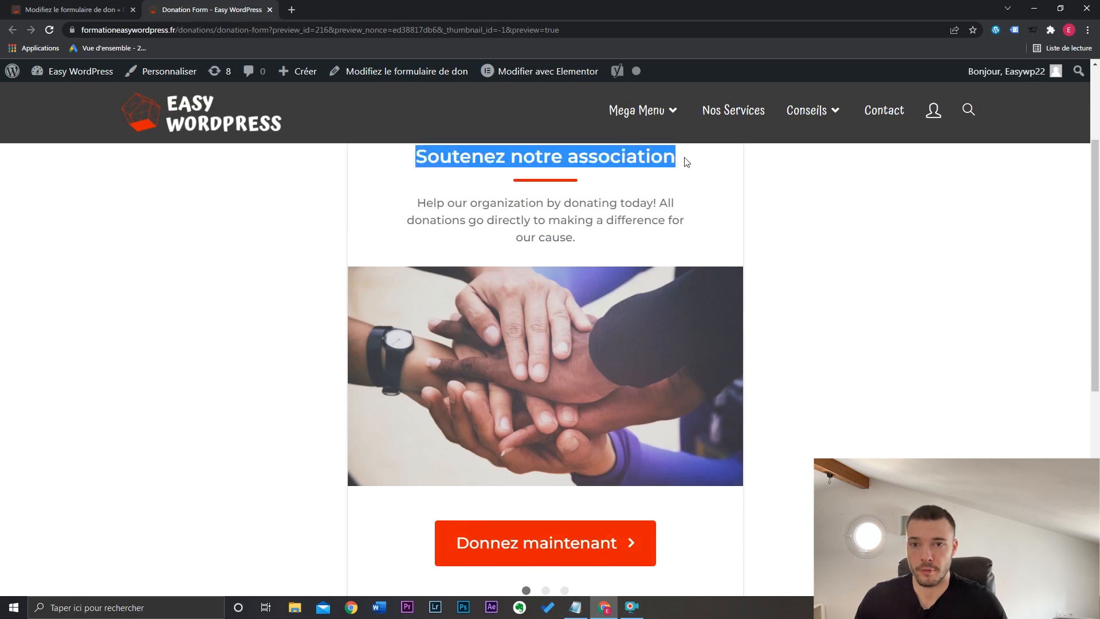
left_click(688, 168)
scroll(825, 292, "down", 3)
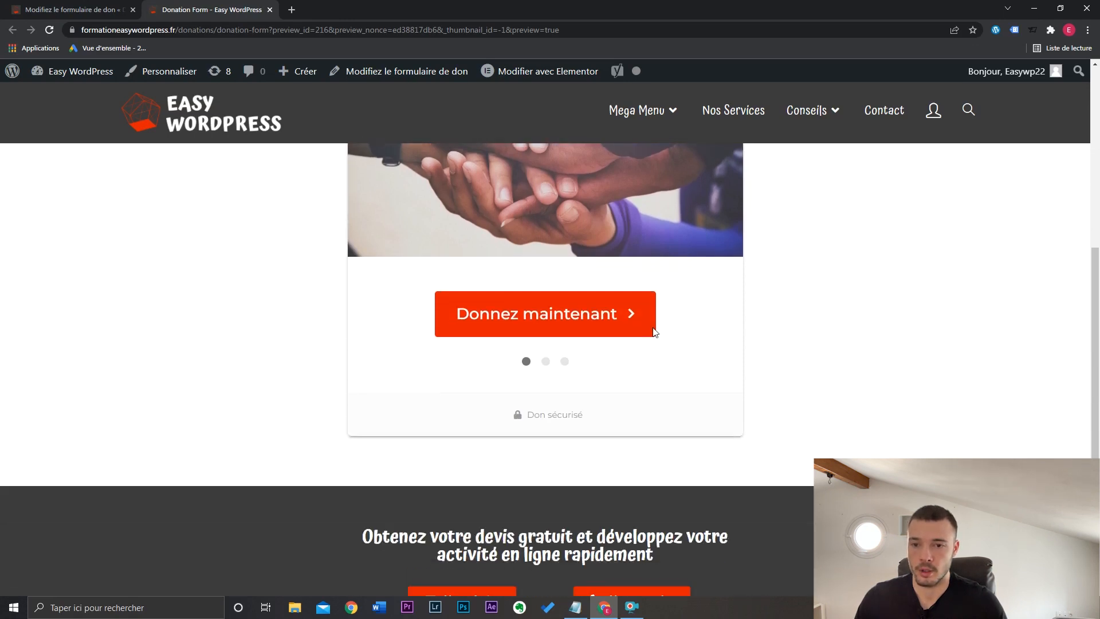
Advance the previewed form to the amount step and try the €10, €25, €50 and custom amount choices.
left_click(582, 312)
left_click_drag(1095, 209, 1095, 222)
scroll(516, 286, "down", 1)
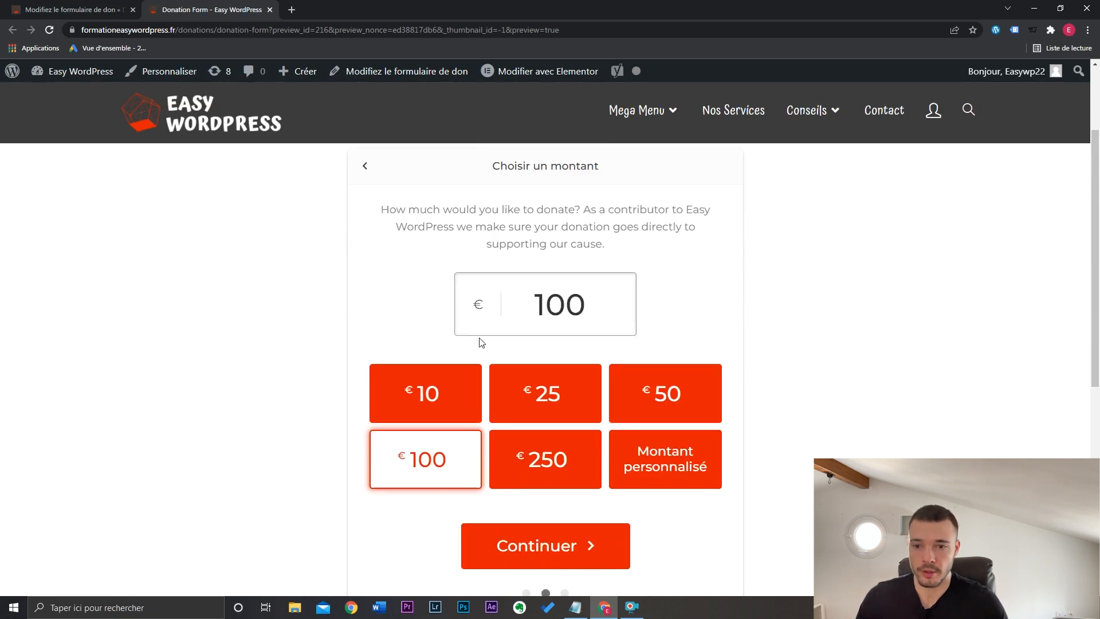
left_click(447, 395)
left_click(510, 395)
left_click(670, 408)
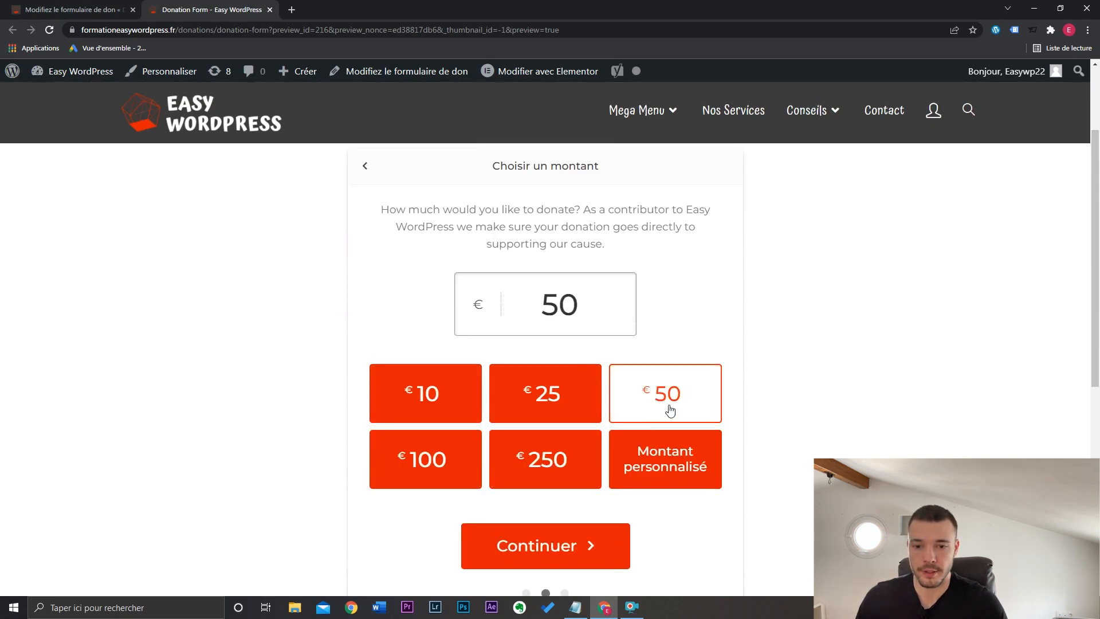
left_click(650, 476)
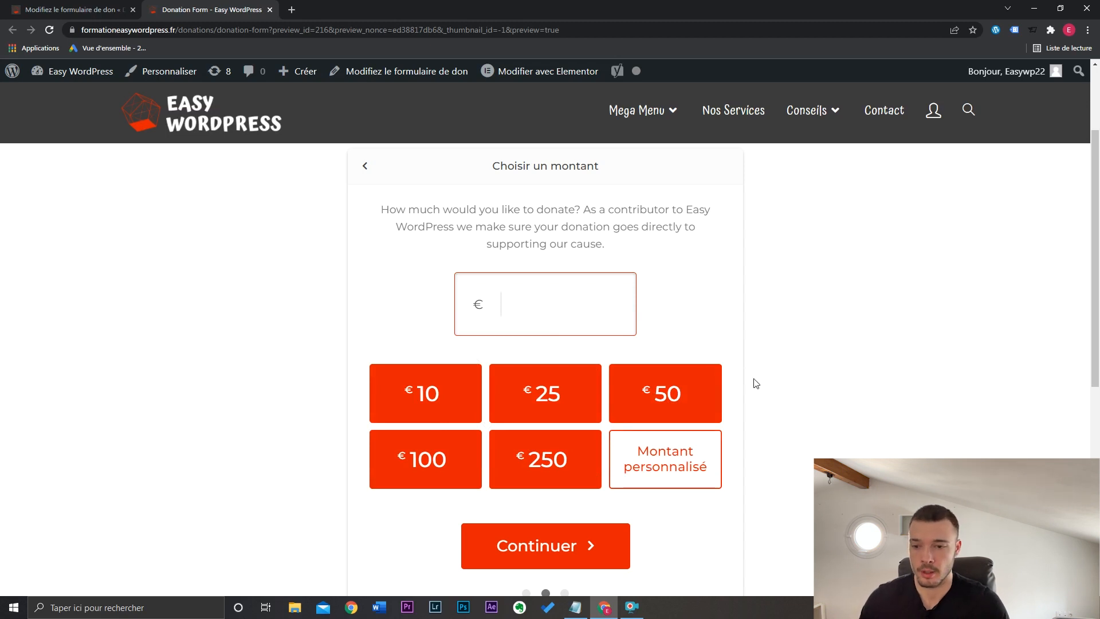
Choose the €25 donation amount in the preview and continue to the donor information step.
left_click(551, 394)
scroll(798, 363, "down", 3)
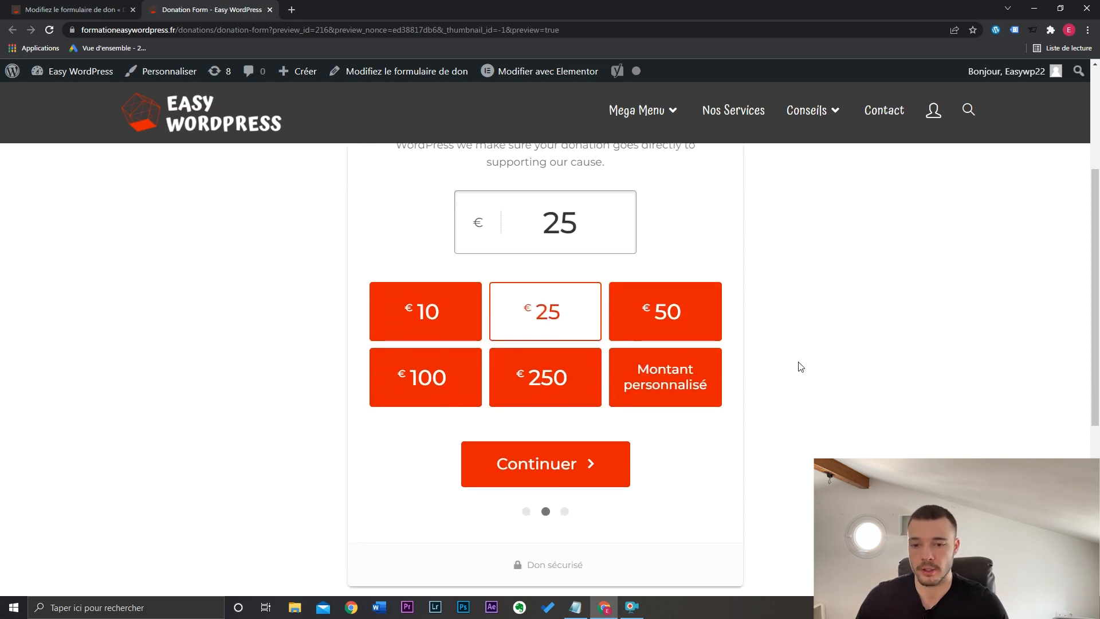
left_click(620, 393)
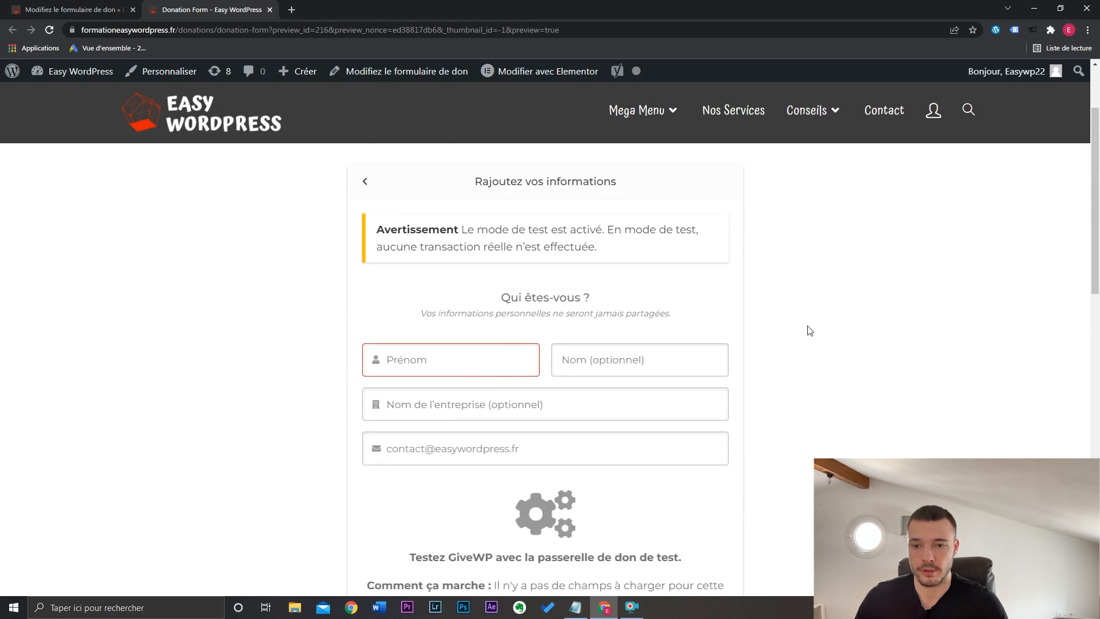
Fill in the donor's first and last name in the previewed form and submit the €25 test donation.
scroll(1058, 234, "down", 1)
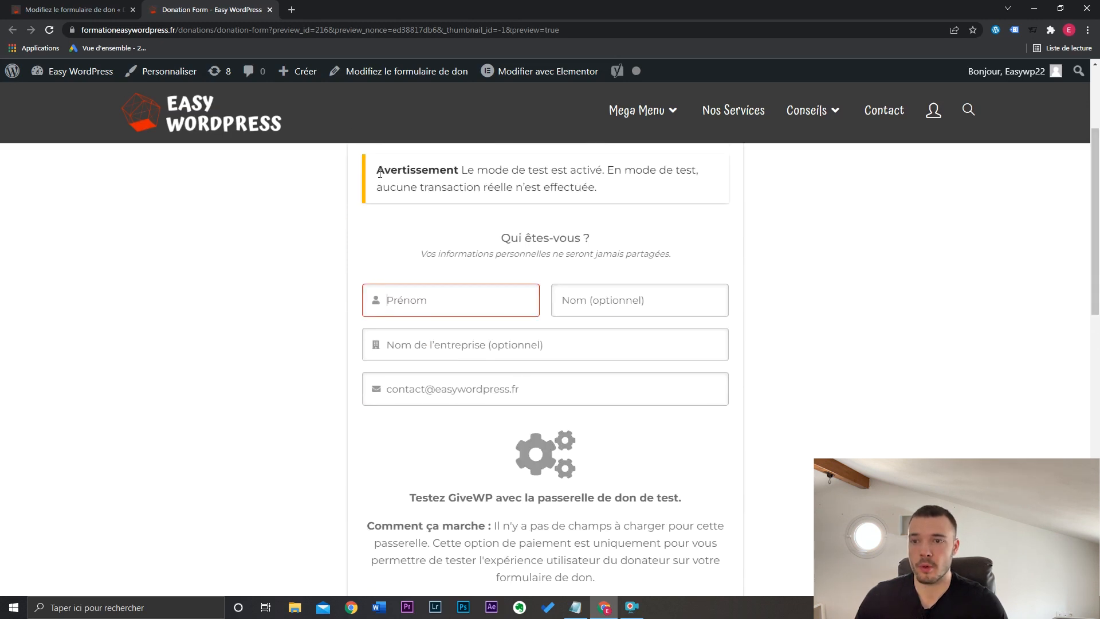
scroll(704, 286, "down", 3)
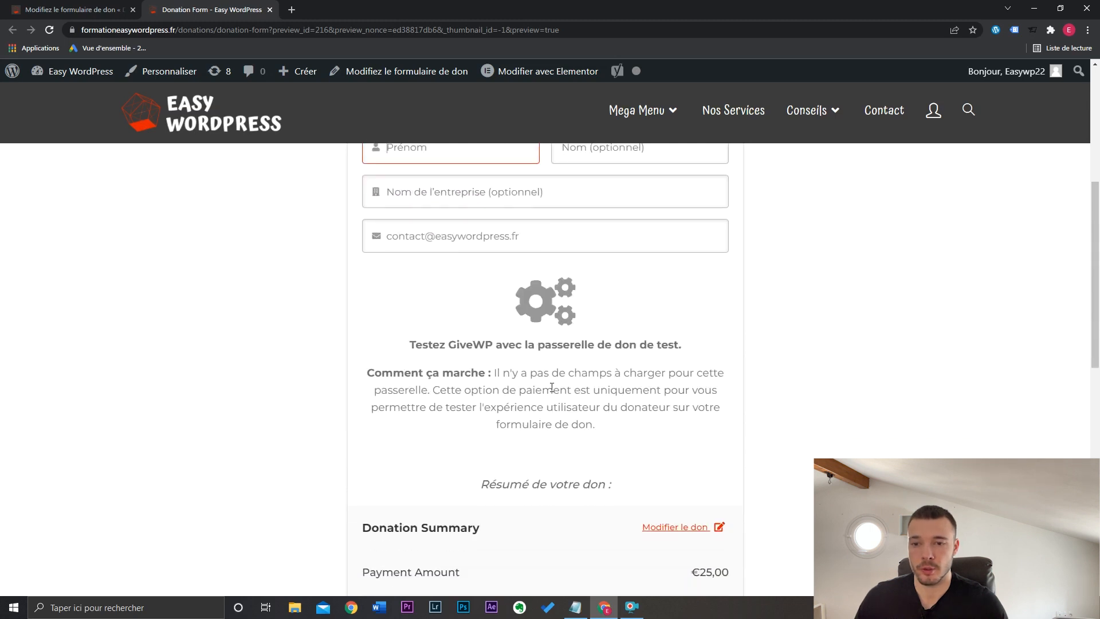
scroll(1097, 240, "up", 3)
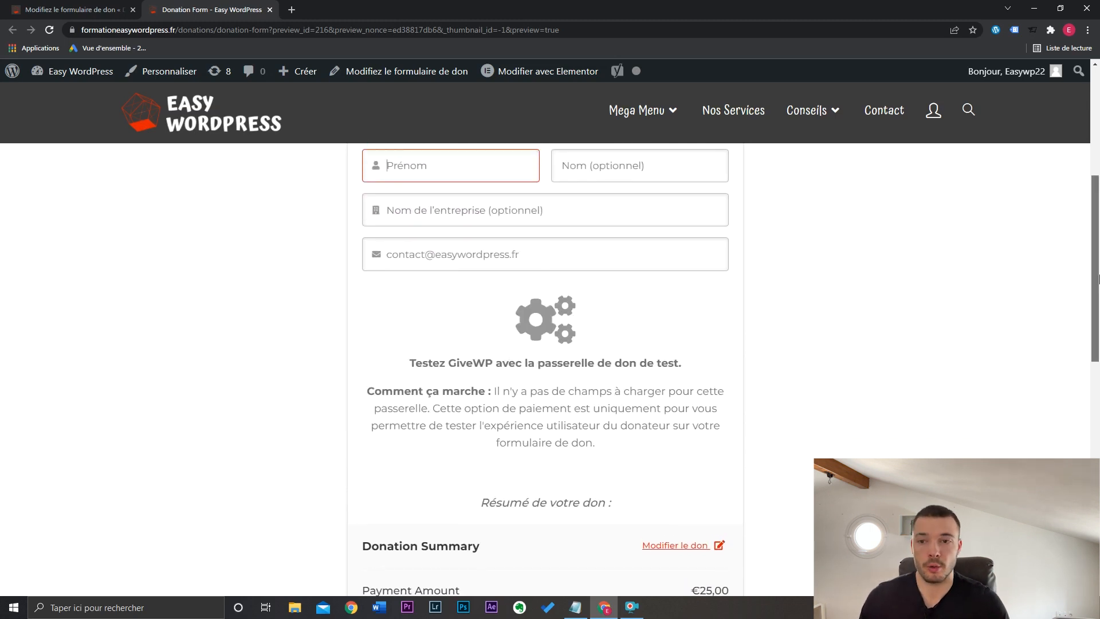
scroll(1098, 235, "down", 2)
scroll(1098, 236, "up", 1)
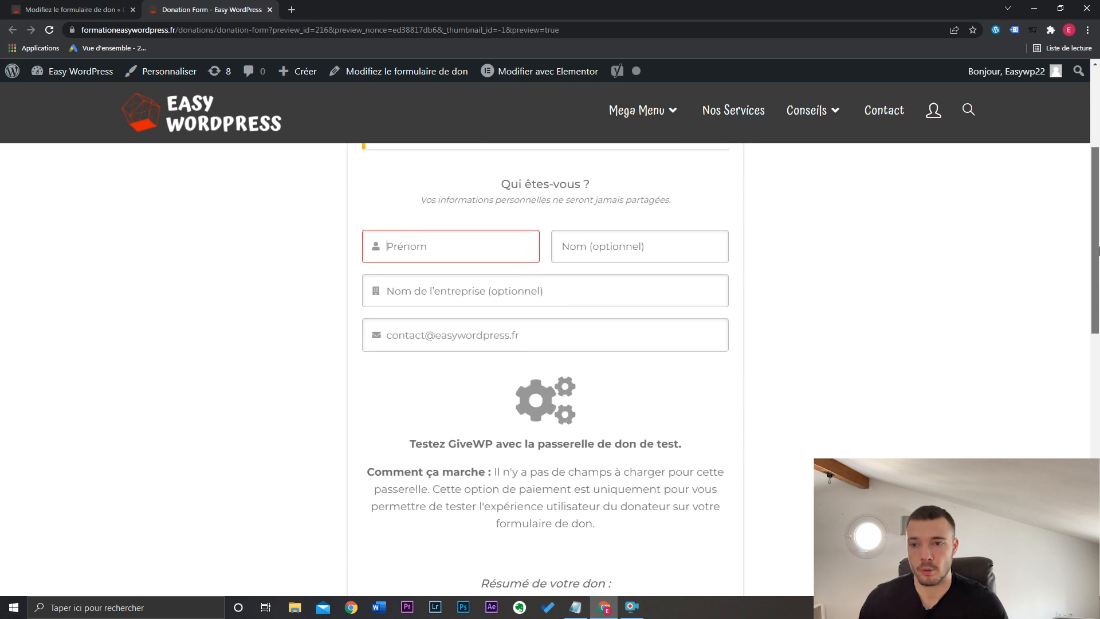
type("Enzo")
key("Tab")
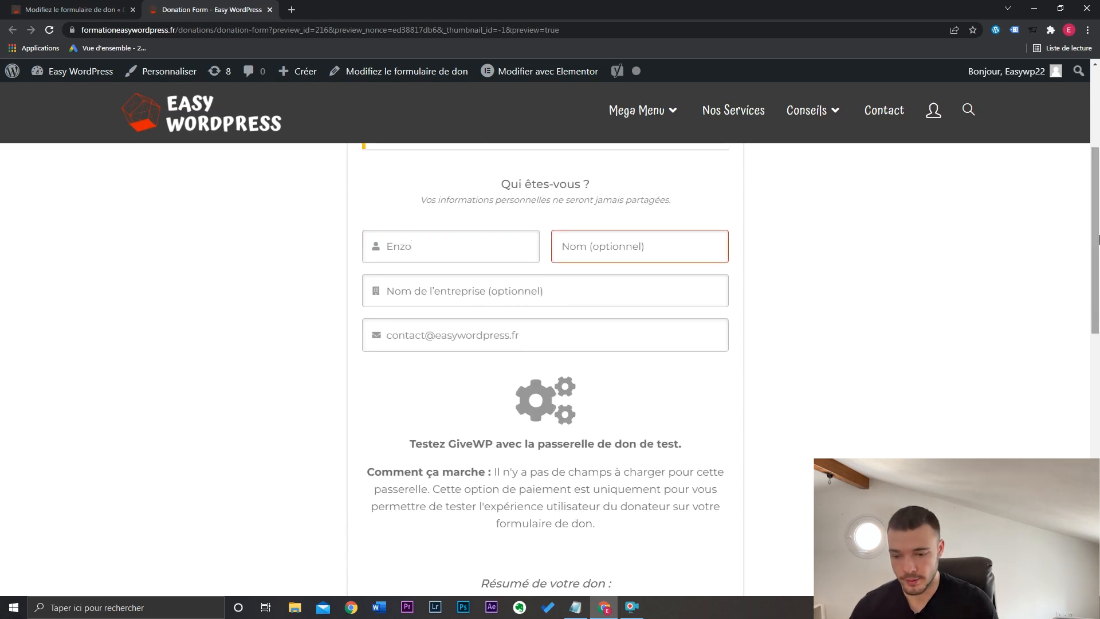
scroll(1099, 239, "down", 5)
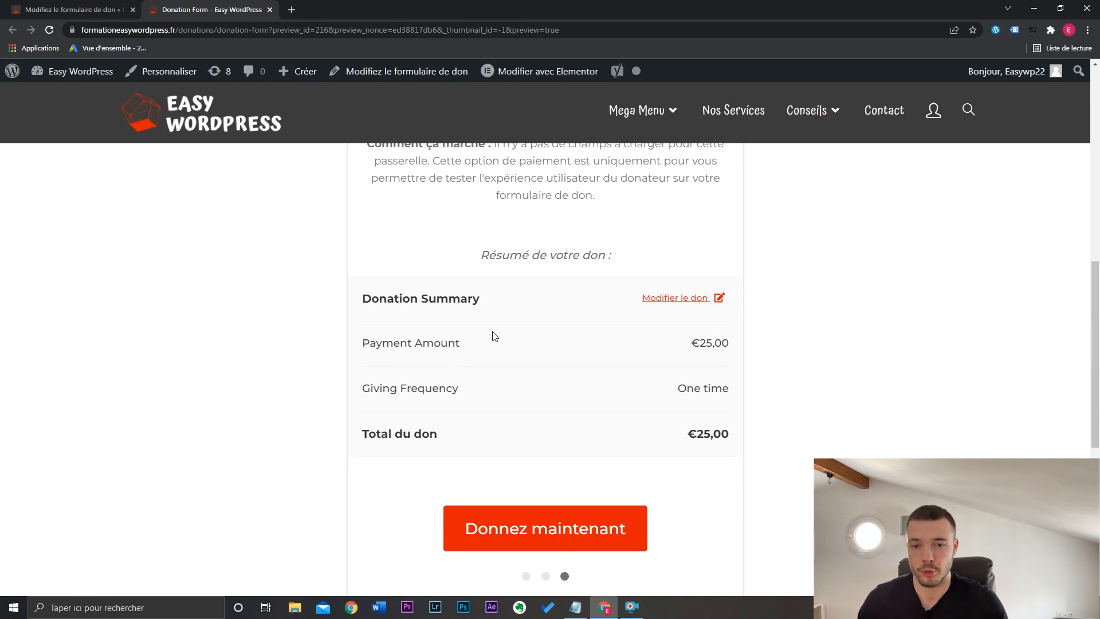
scroll(564, 465, "down", 1)
left_click(563, 463)
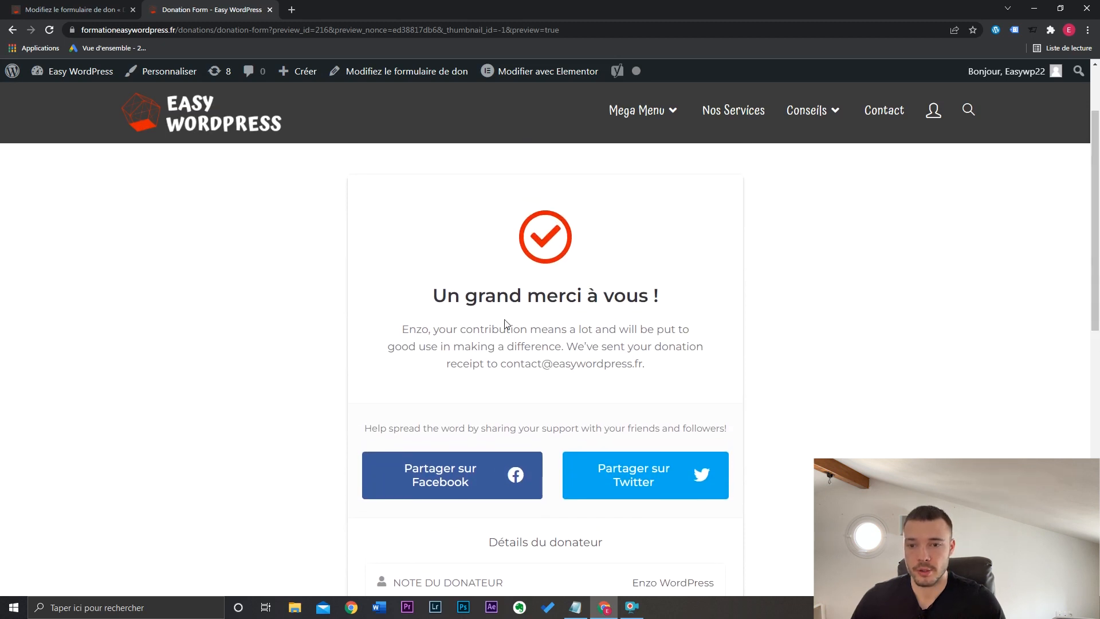
Examine the thank-you page's message, social sharing buttons, donor details and donation details, and close the preview.
scroll(518, 343, "down", 2)
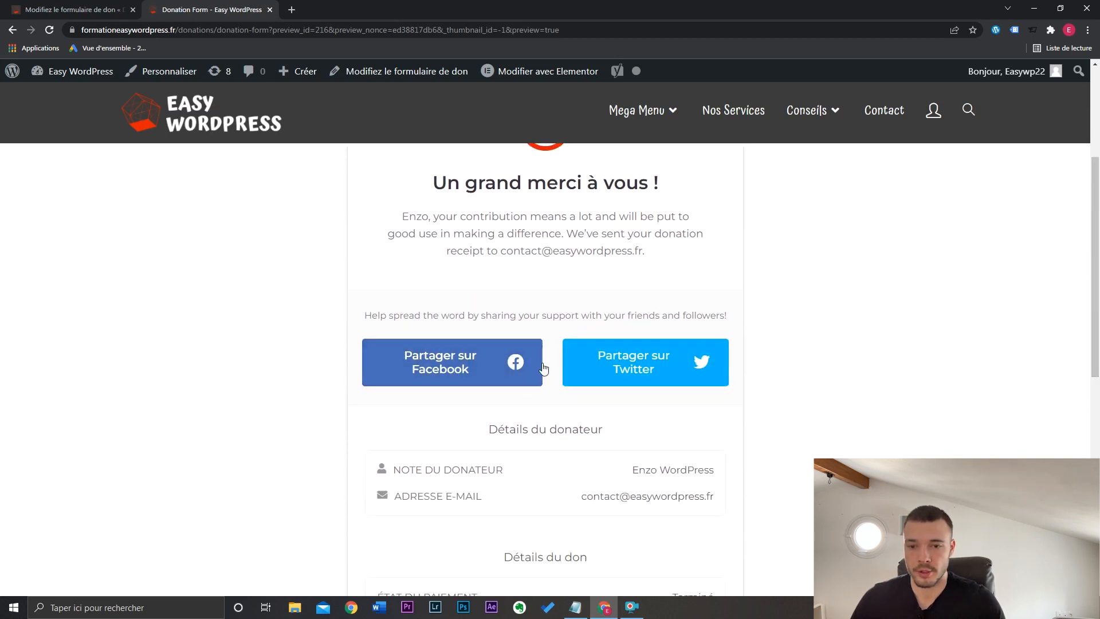
scroll(888, 350, "down", 2)
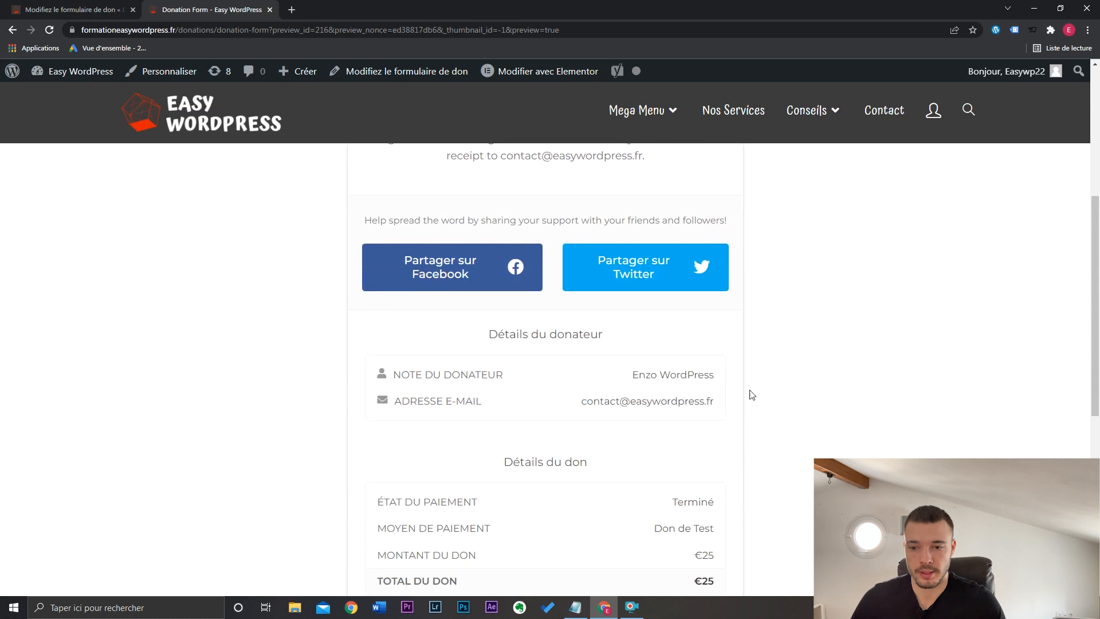
left_click_drag(1096, 230, 1098, 162)
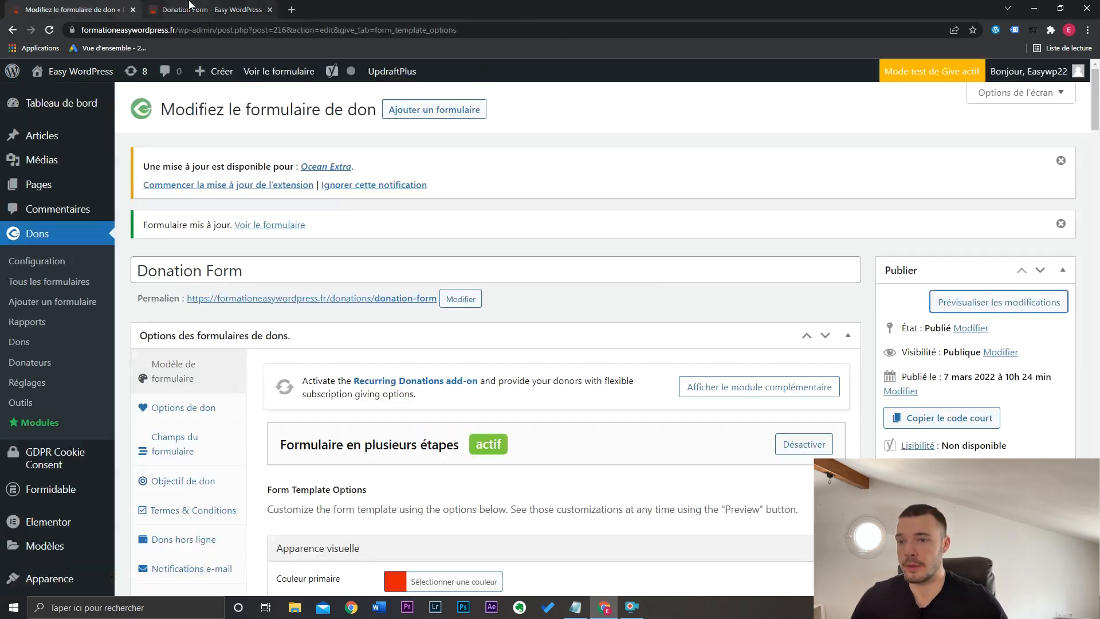
left_click(270, 10)
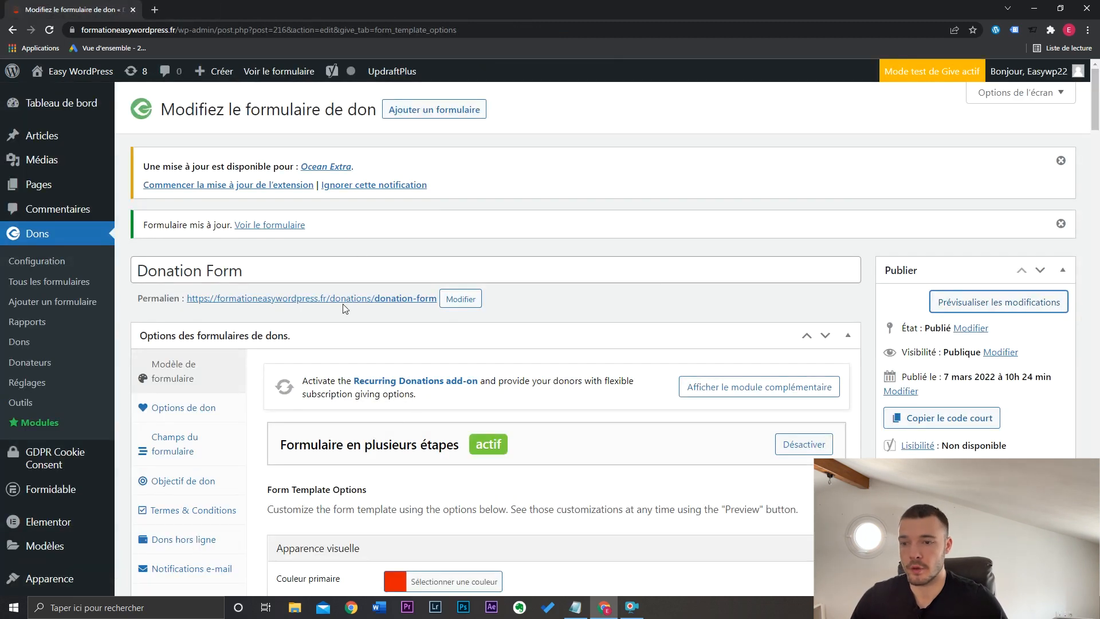
Replace the multi-step template with Classic Form and update the donation form.
scroll(579, 307, "down", 1)
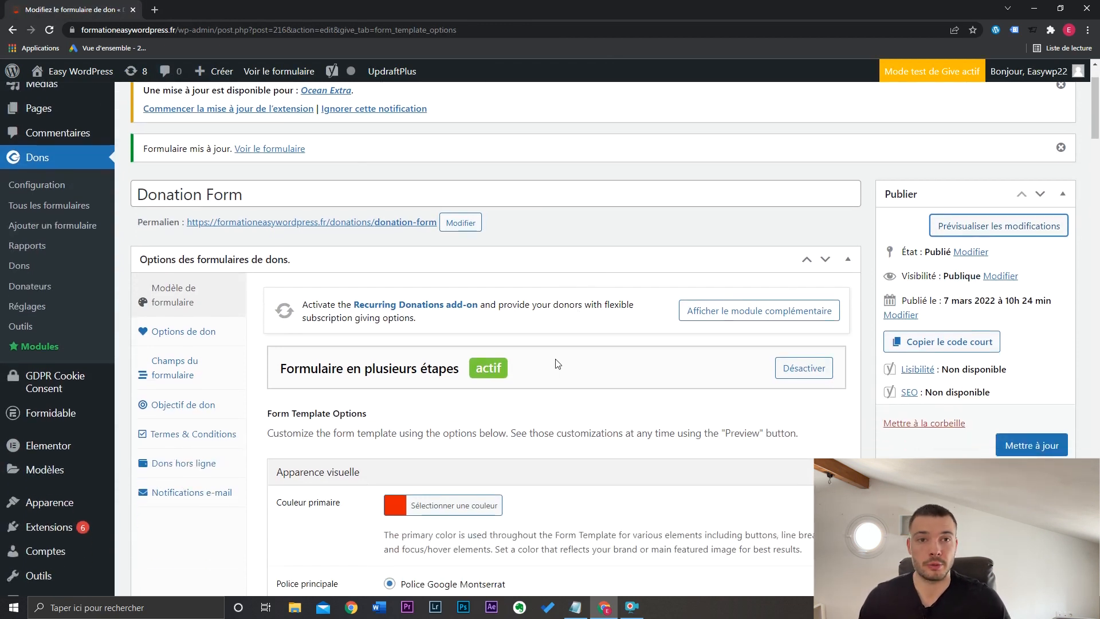
left_click(803, 368)
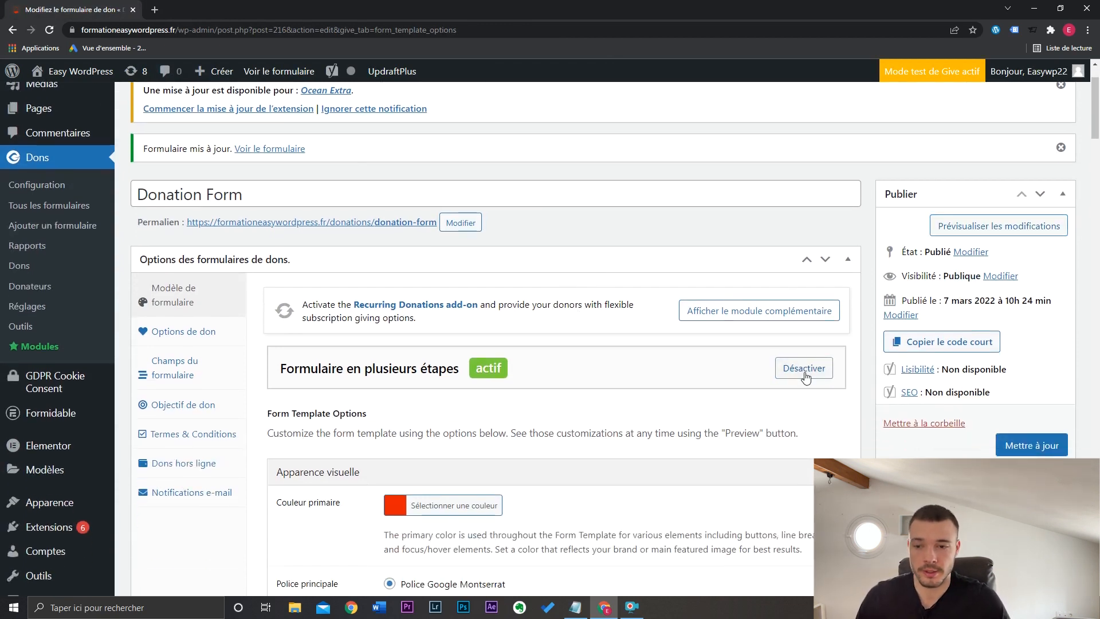
scroll(636, 384, "down", 1)
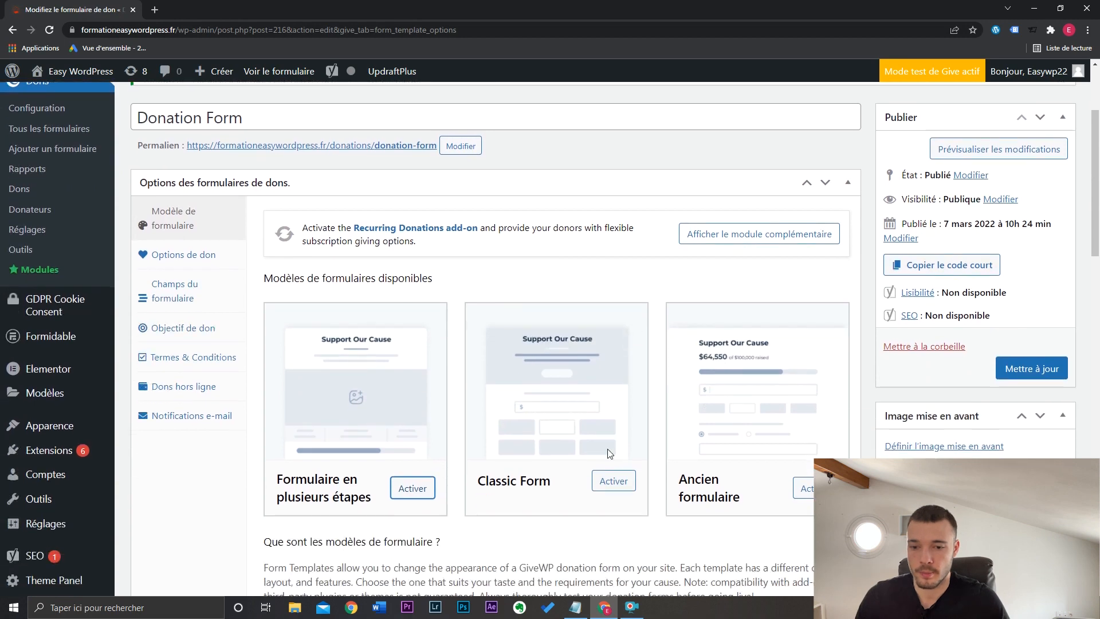
left_click(614, 483)
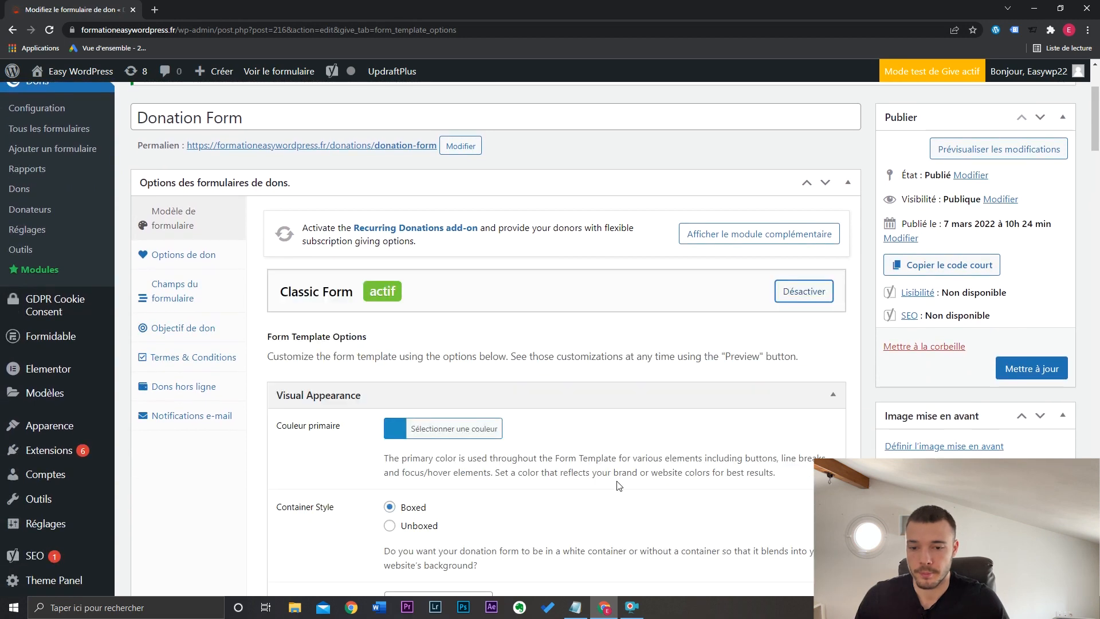
left_click(1018, 376)
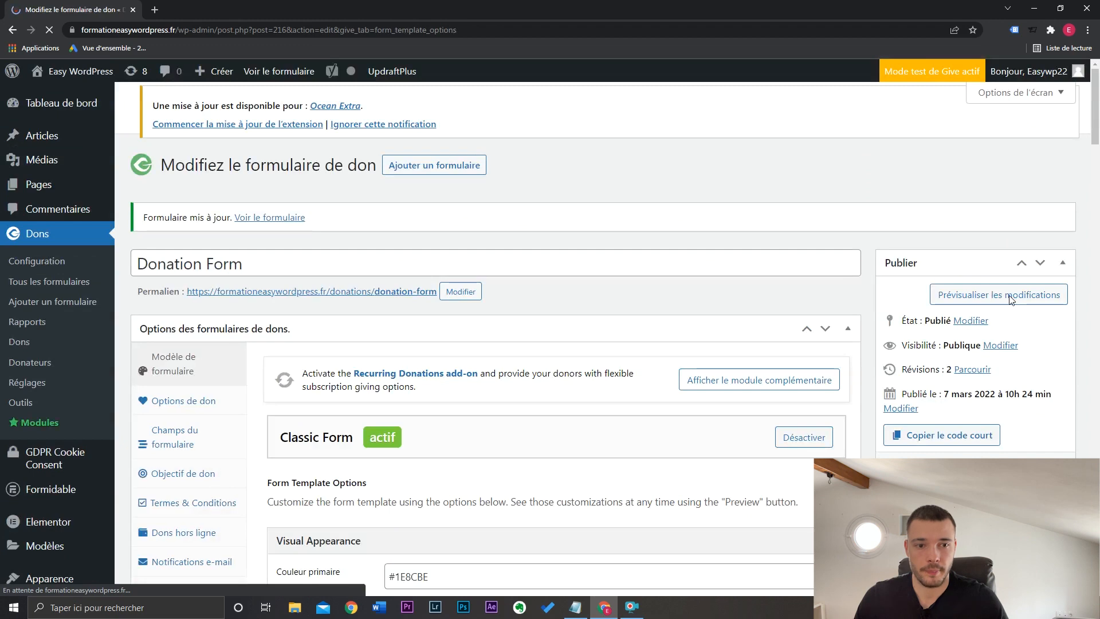
Preview the donation form with the Classic Form template, examine its layout from header to end, and close the preview.
left_click(1011, 295)
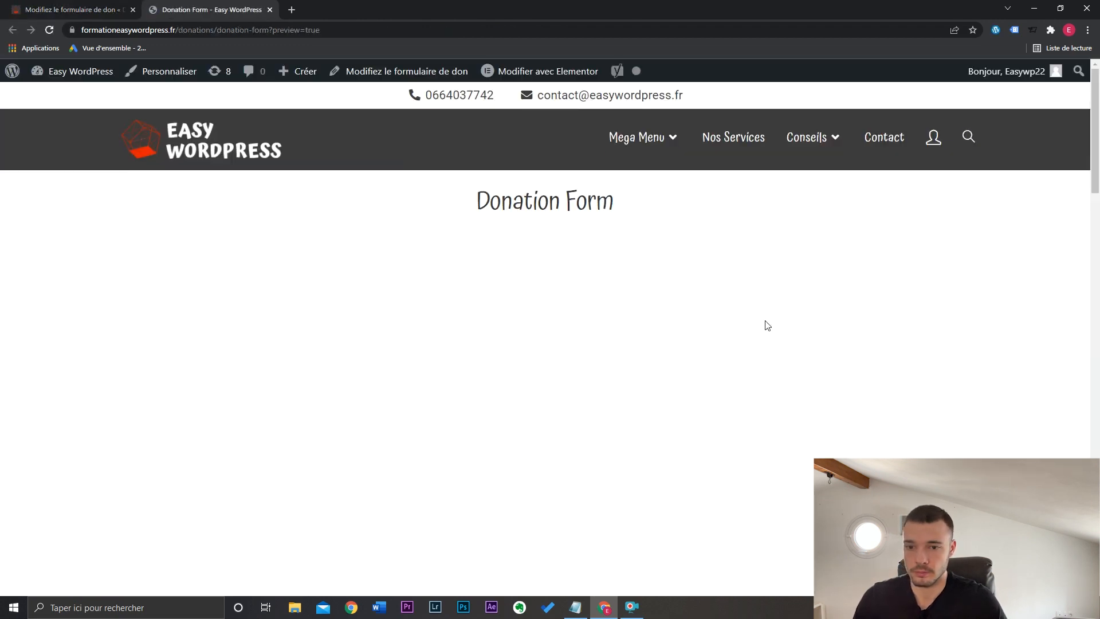
left_click_drag(1099, 153, 1098, 183)
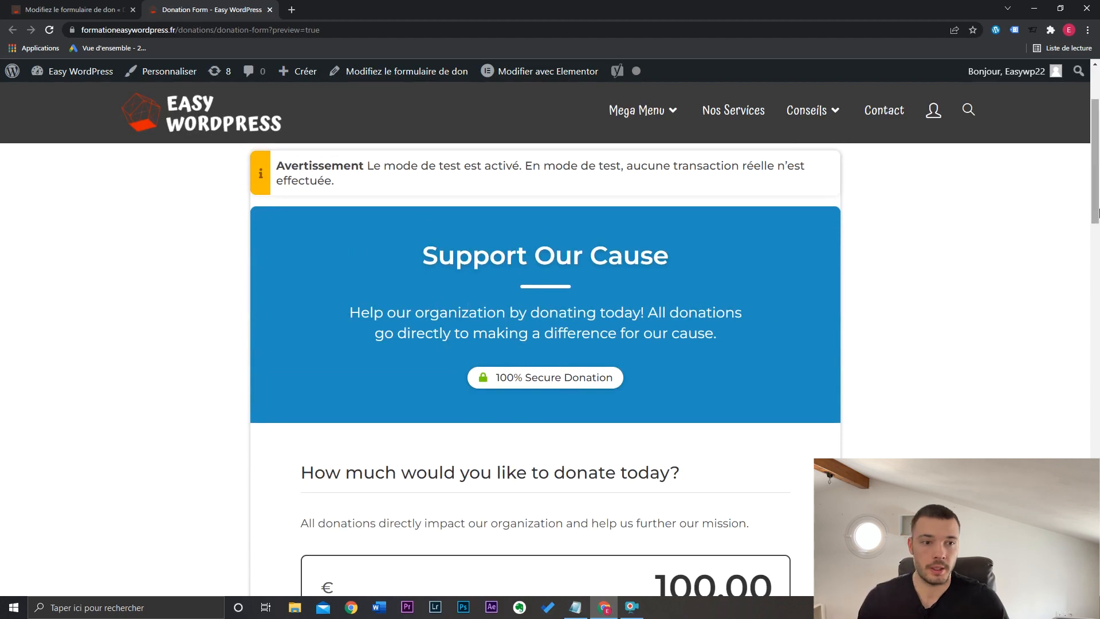
scroll(1097, 143, "down", 10)
key("ctrl+w")
Deactivate Classic Form and reactivate the template "Formulaire en plusieurs étapes".
mouse_move(1098, 140)
left_mouse_down()
mouse_move(1096, 404)
mouse_move(1097, 132)
left_mouse_up()
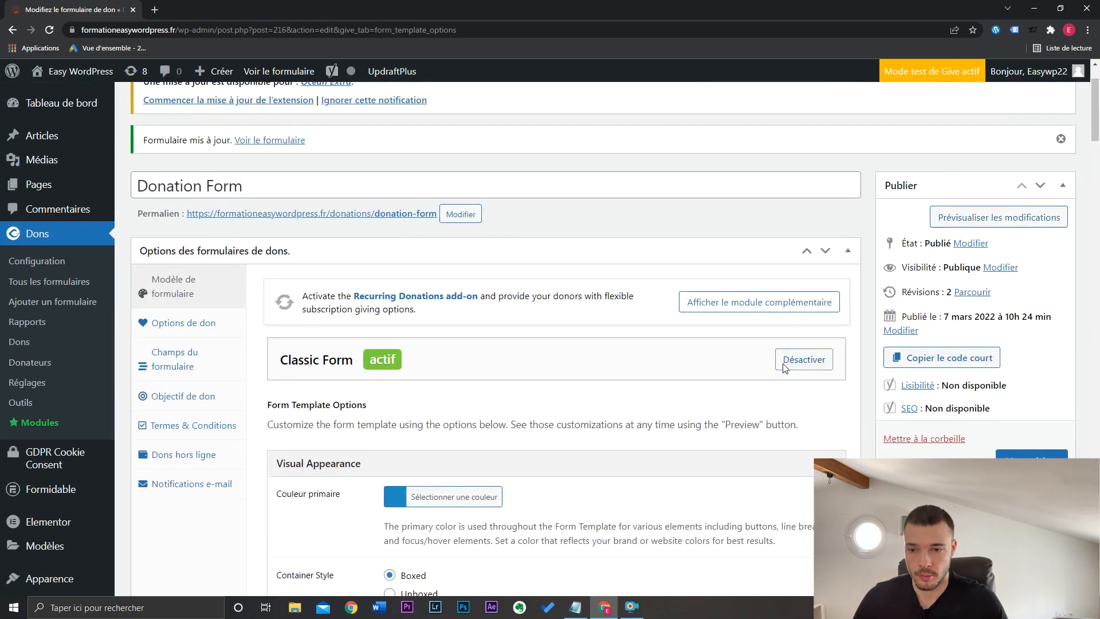
left_click(805, 361)
scroll(521, 422, "down", 2)
left_click(412, 408)
scroll(598, 358, "up", 4)
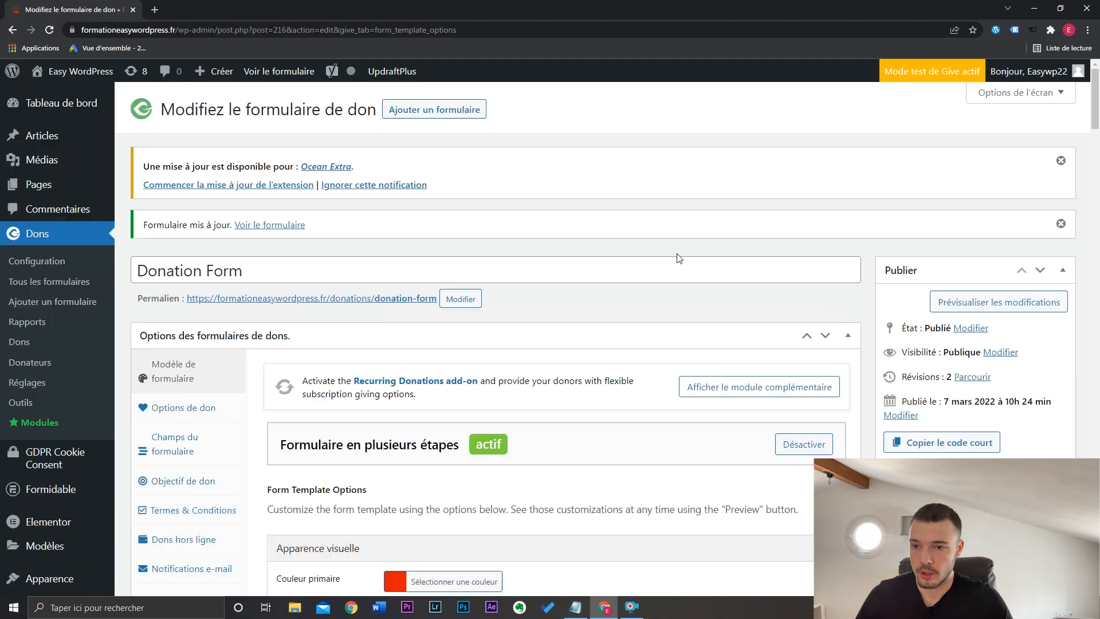
Open the form's donation options and examine the multi-level settings and the individual donation levels.
scroll(627, 298, "down", 3)
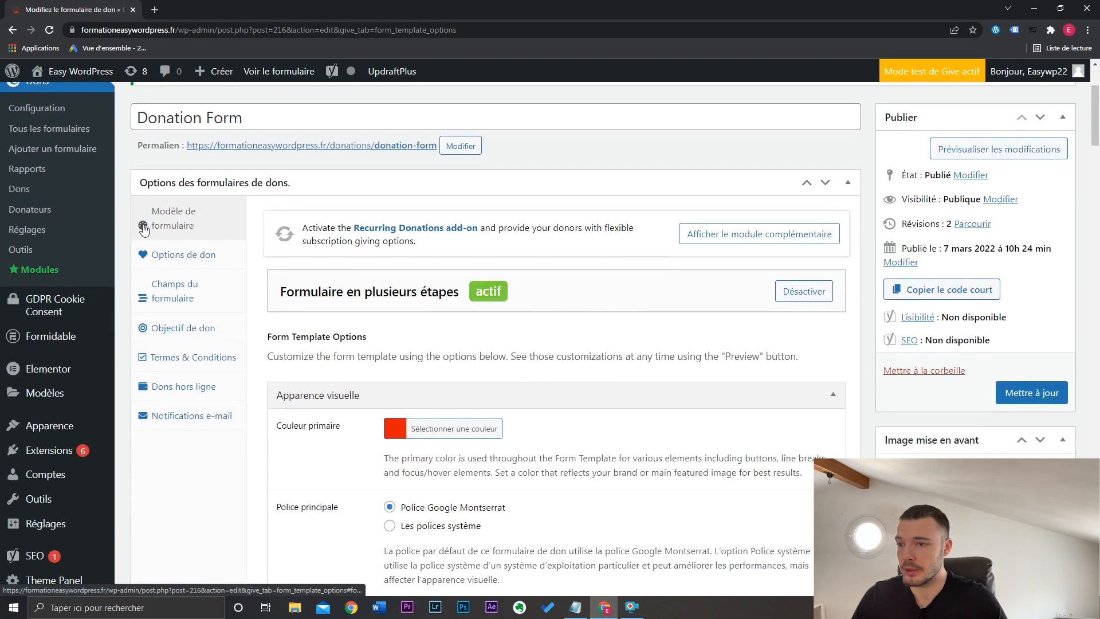
left_click(195, 259)
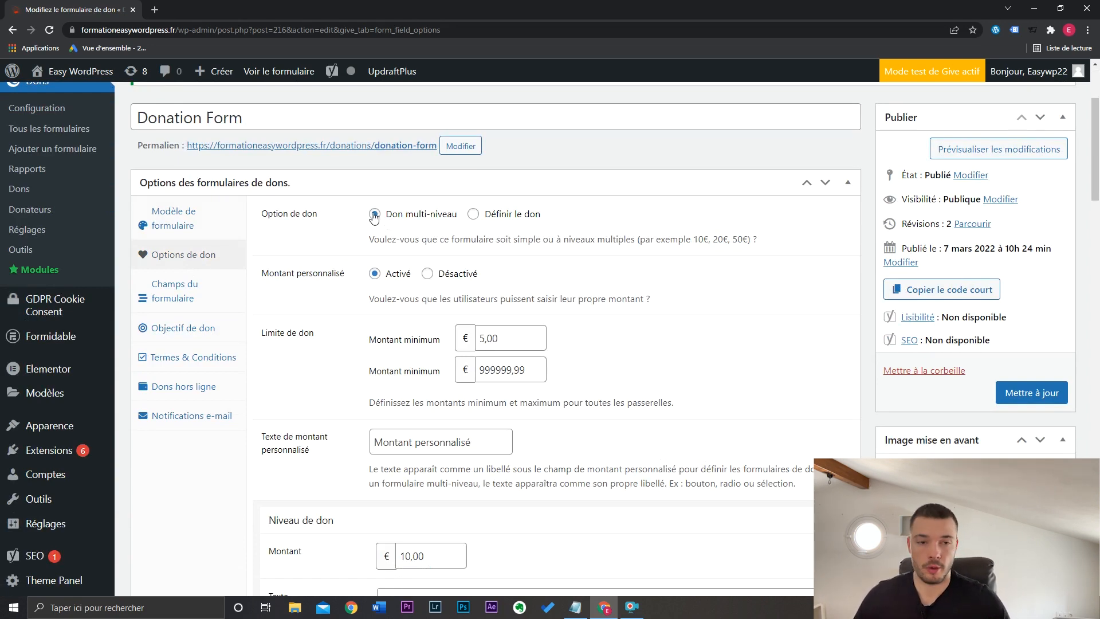
scroll(698, 218, "down", 5)
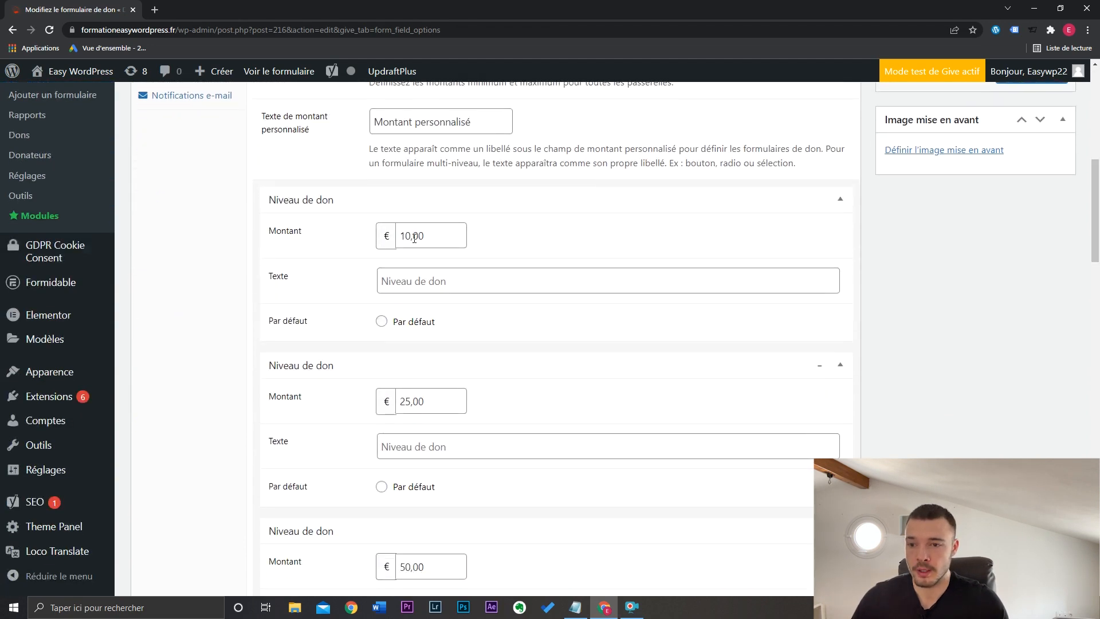
scroll(464, 422, "down", 4)
scroll(678, 398, "up", 10)
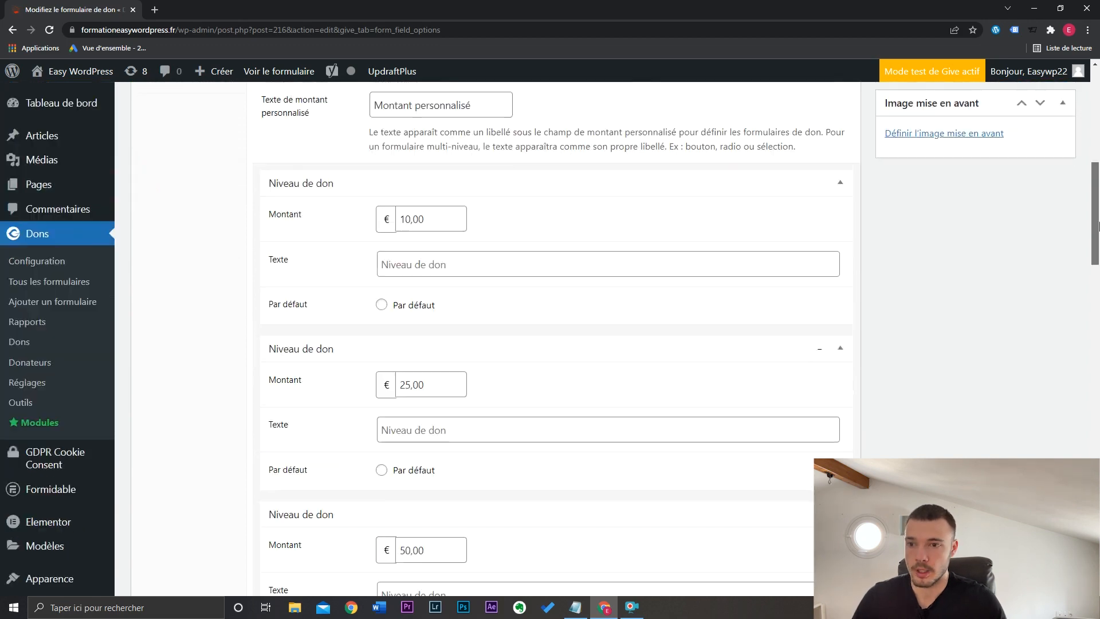
Try the "Définir le don" option with a set amount of €50 and switch back to "Don multi-niveau".
left_click(473, 198)
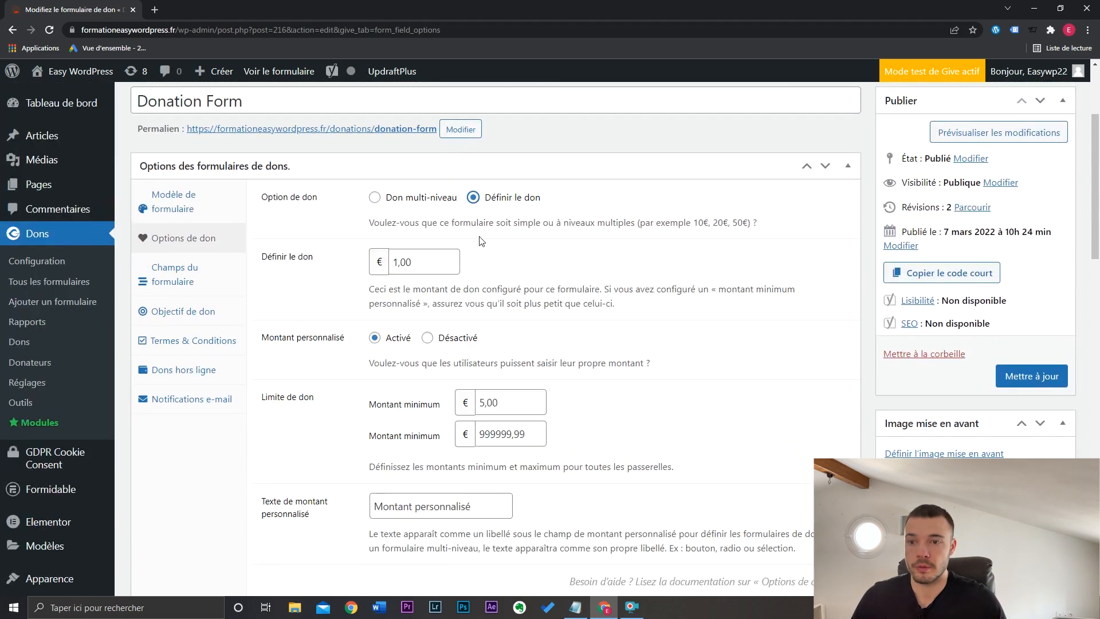
left_click_drag(436, 259, 373, 269)
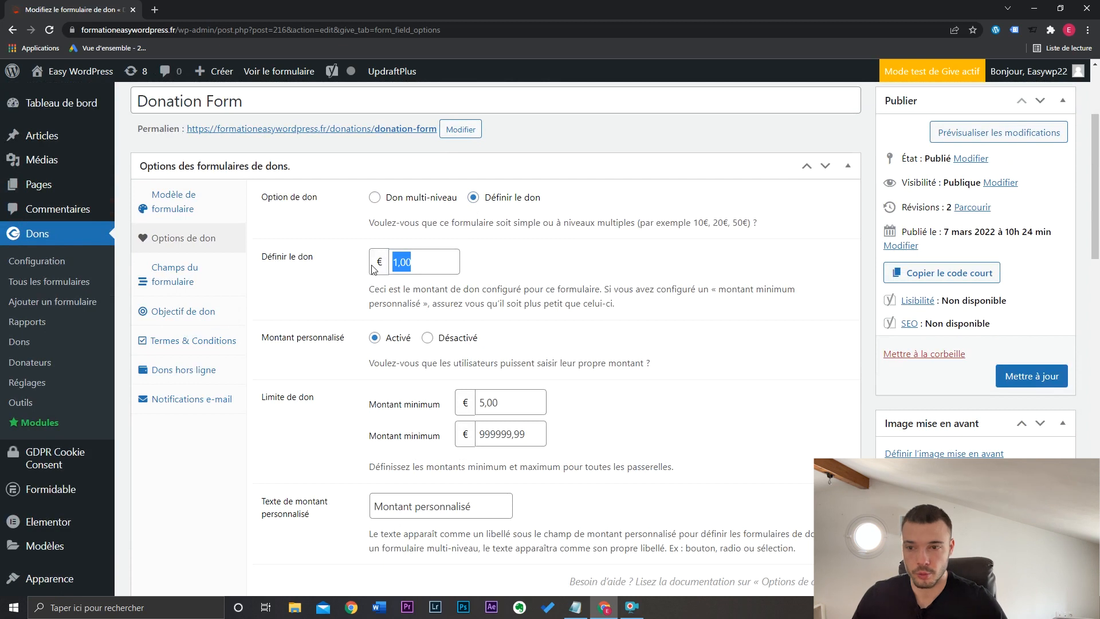
type("50")
left_click(668, 283)
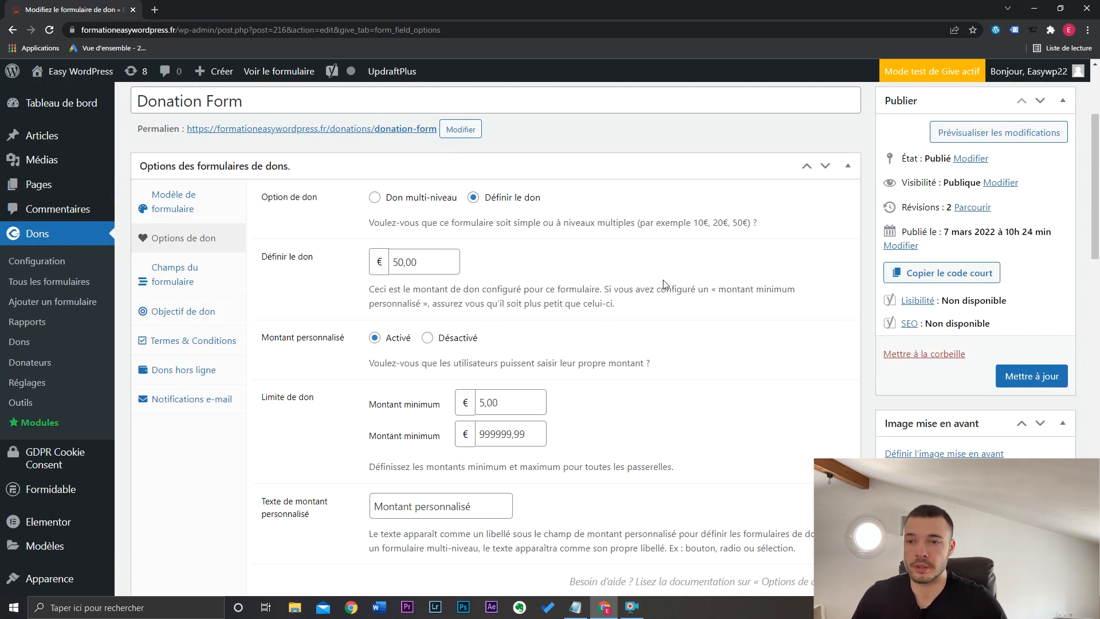
left_click(375, 198)
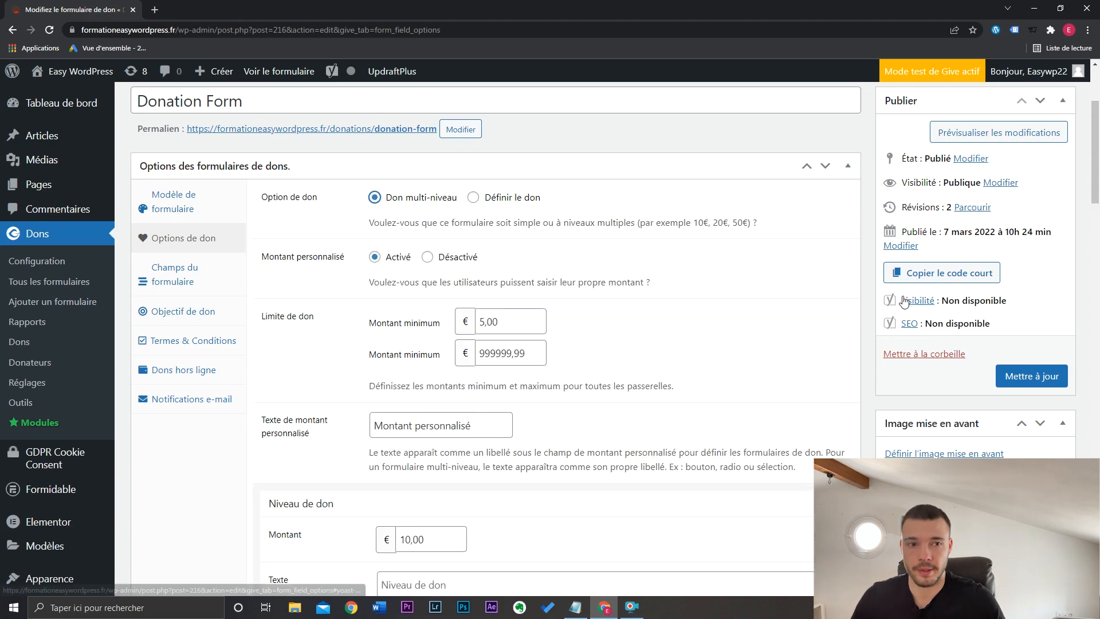
Examine the remaining donation options, including the donation limits and the custom amount text.
left_click_drag(1097, 157, 1096, 322)
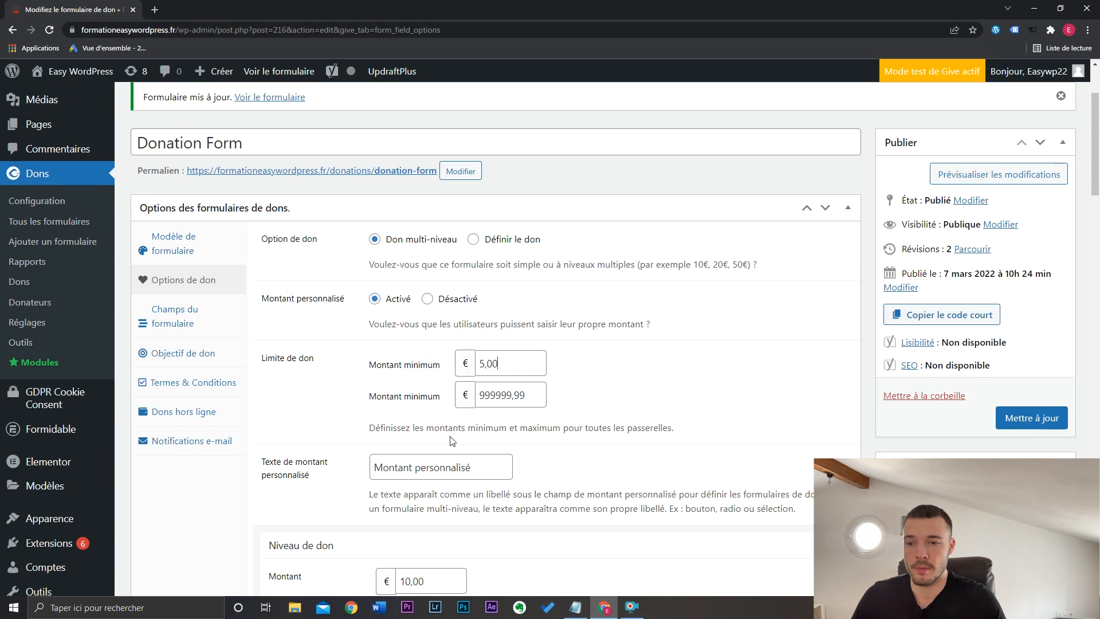
left_click_drag(500, 465, 349, 477)
left_click(590, 461)
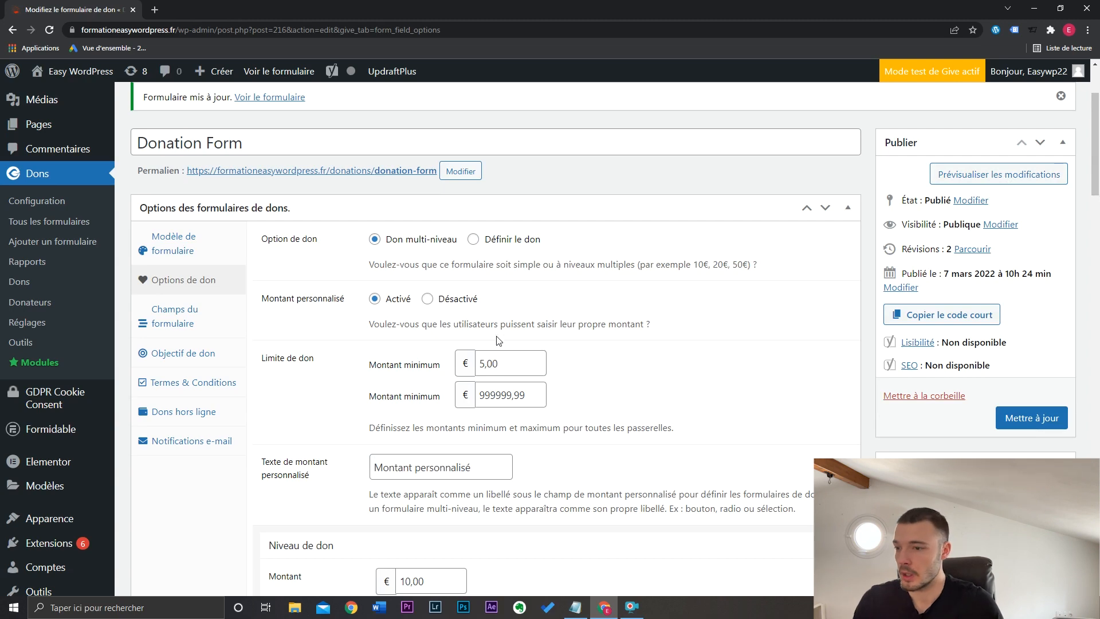
In the form field settings, set anonymous donations to "Désactivé" and donor comments to "Activé".
left_click(195, 324)
scroll(287, 211, "down", 2)
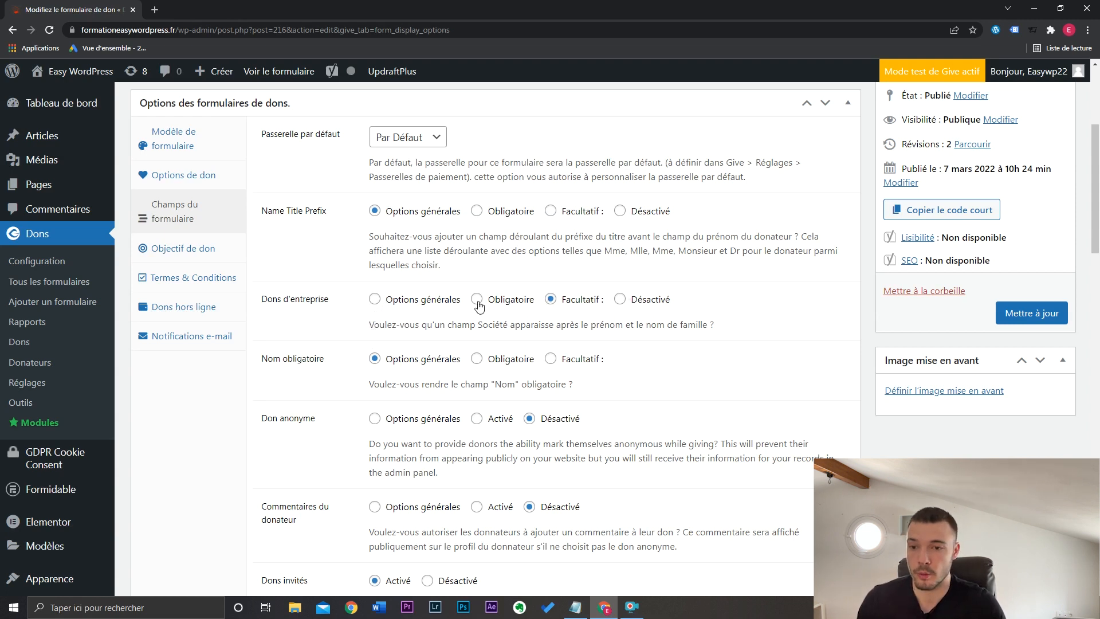
scroll(800, 307, "down", 3)
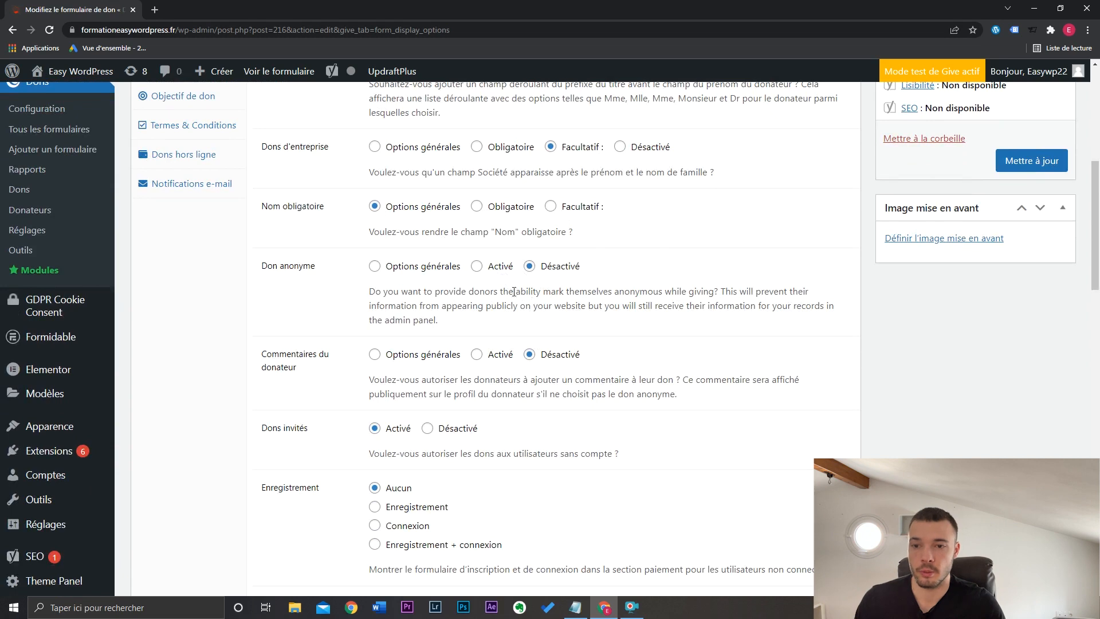
left_click(476, 267)
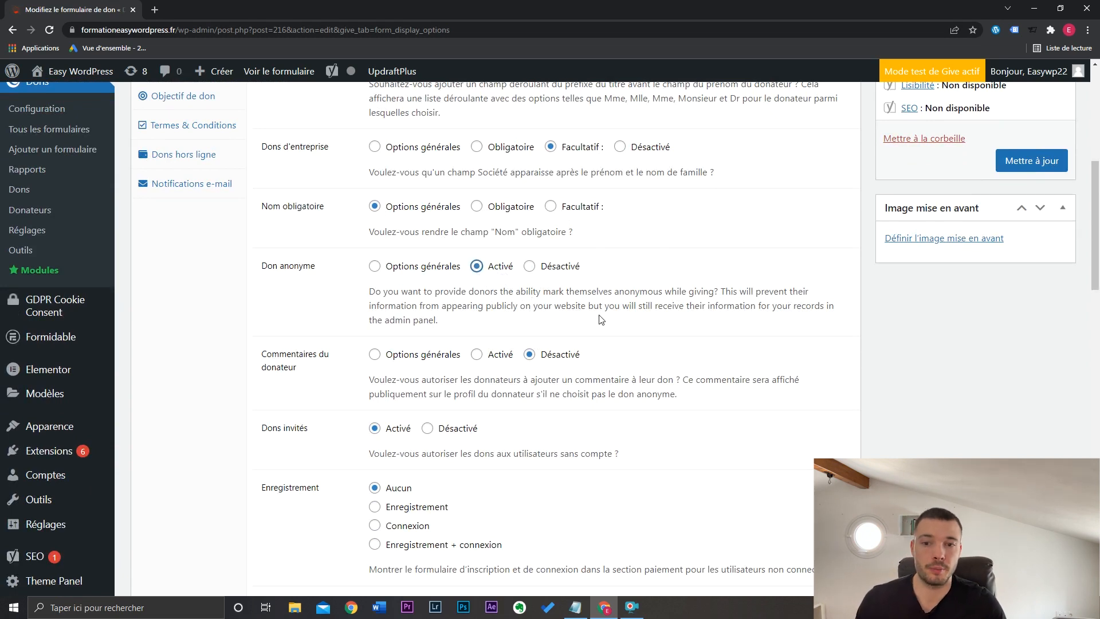
left_click(529, 266)
scroll(438, 227, "down", 3)
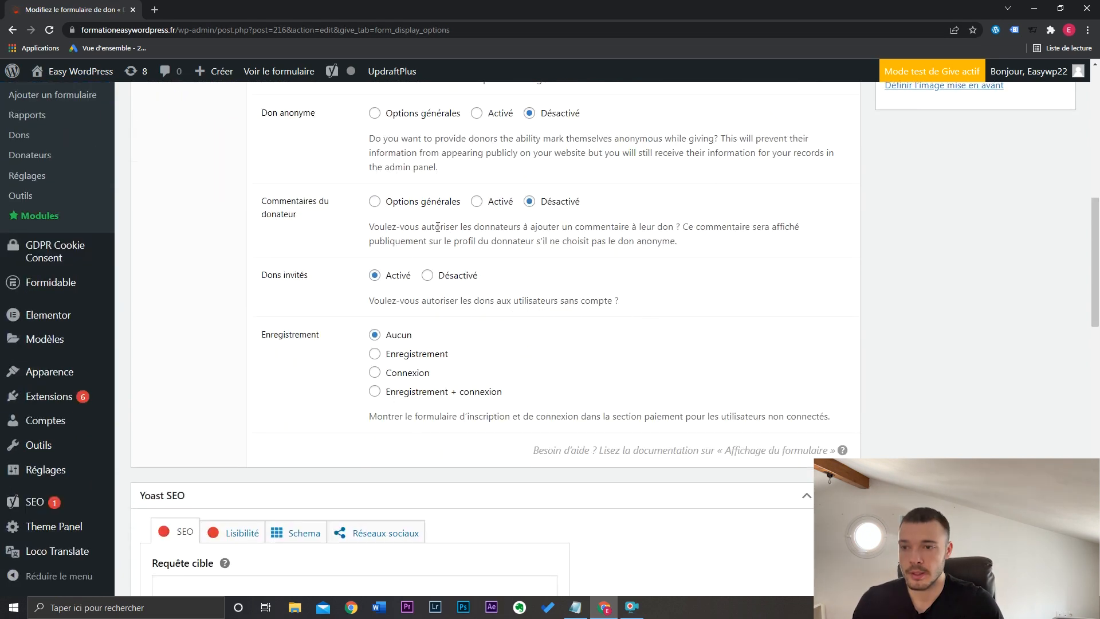
left_click(477, 202)
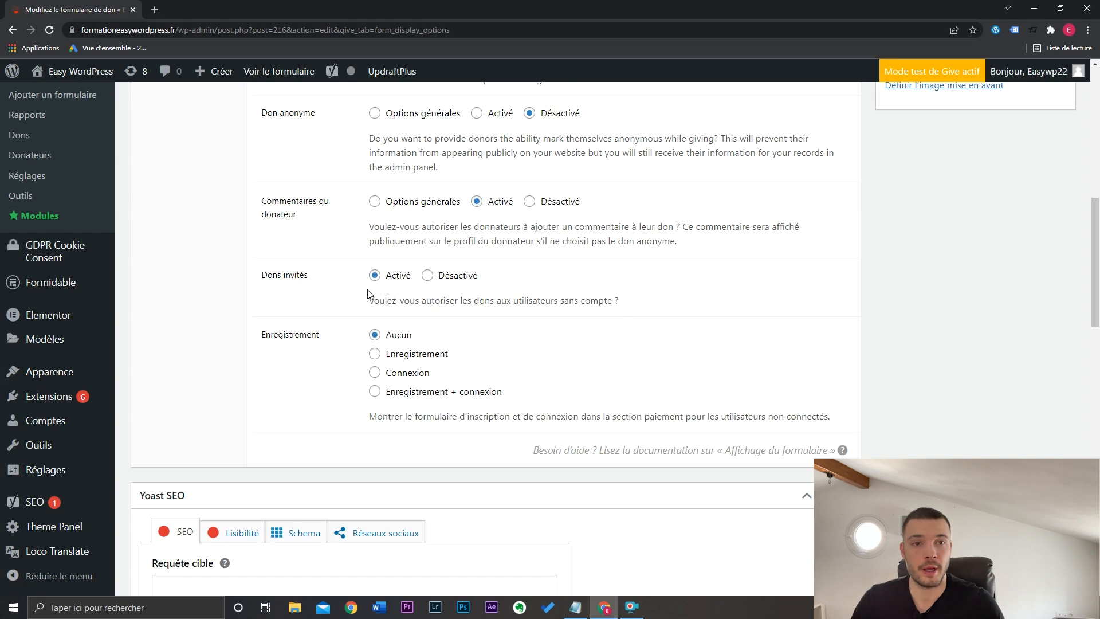
Enable the form's donation goal and set its format to "Pourcentage atteint" with a financial goal of €10000,00.
scroll(368, 294, "up", 5)
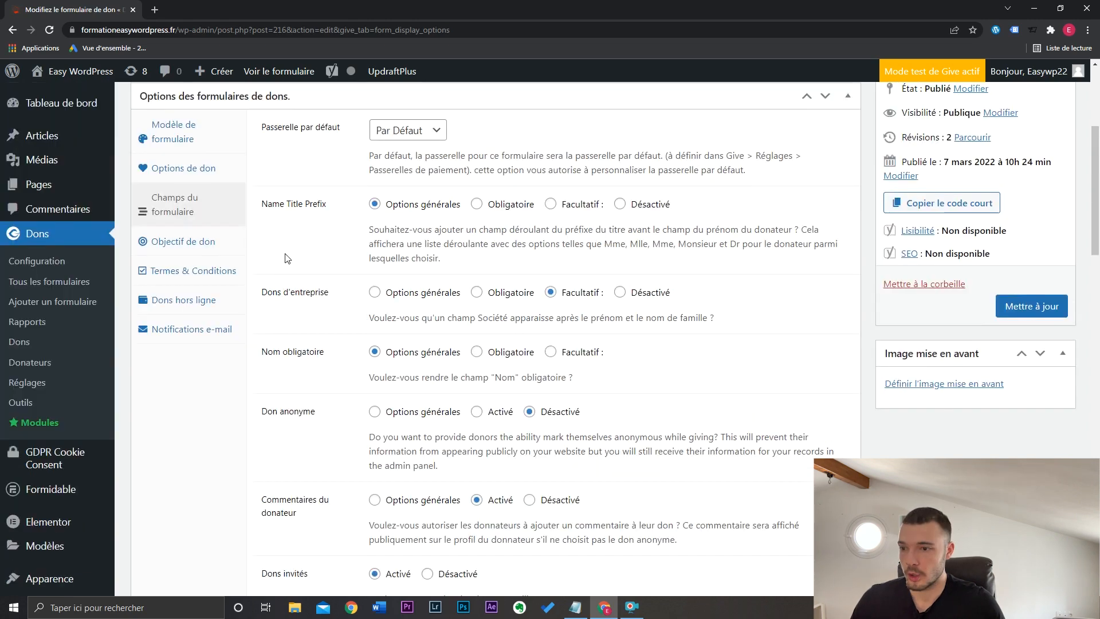
left_click(217, 247)
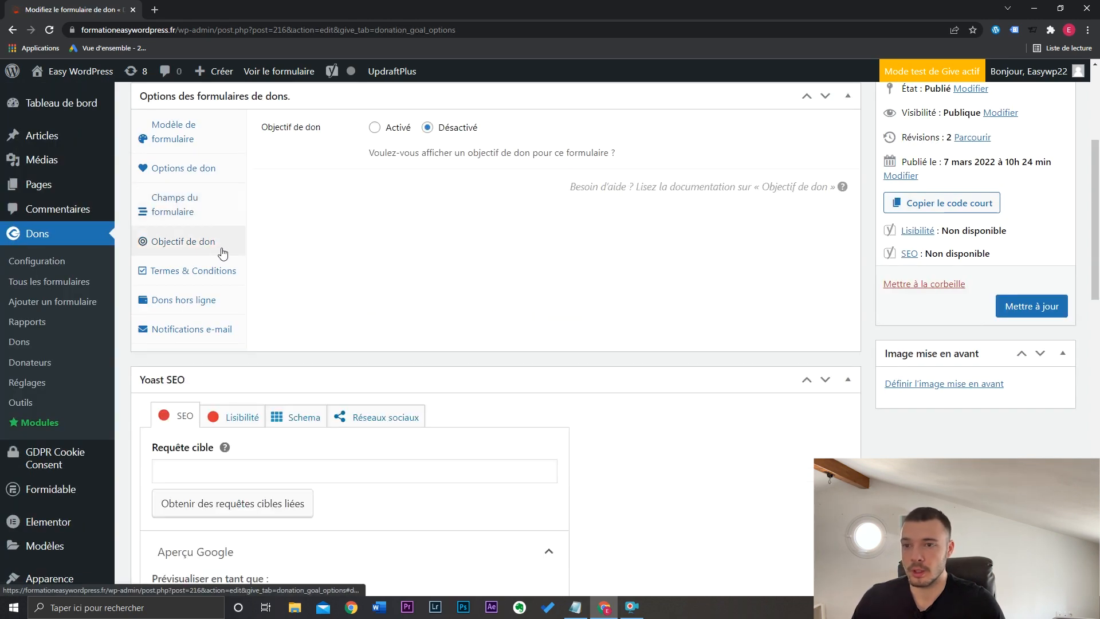
left_click(376, 129)
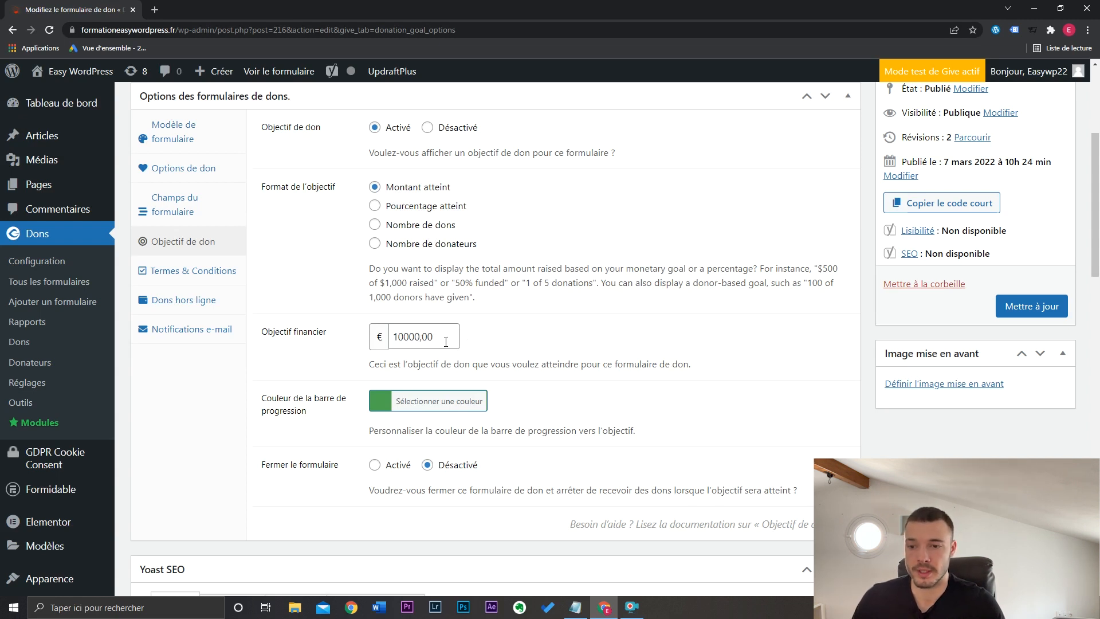
left_click(376, 206)
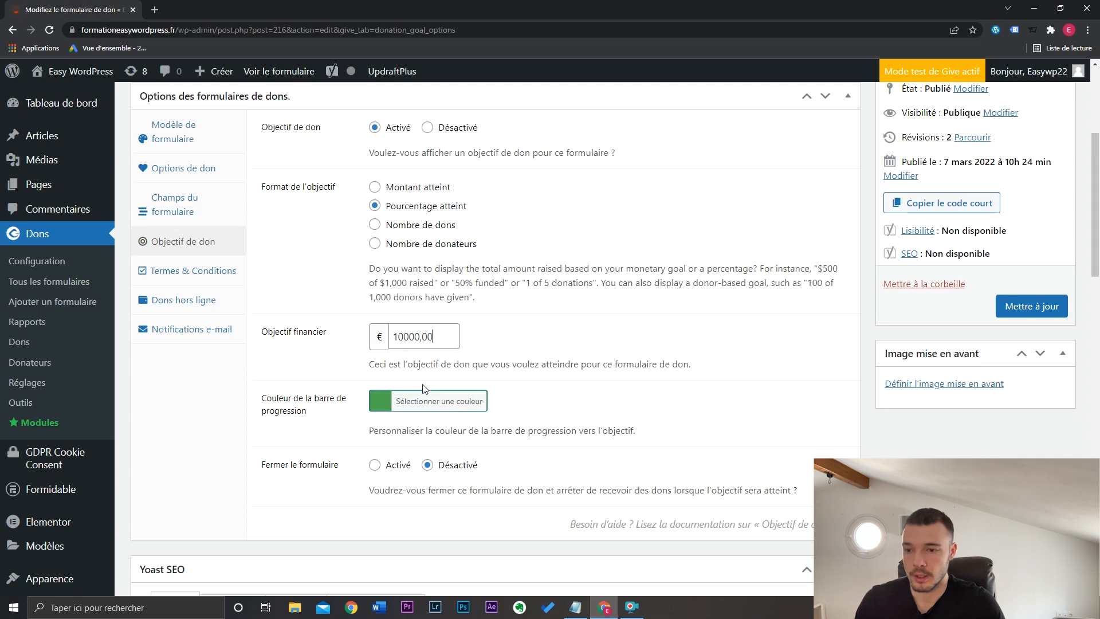
Set the goal's progress bar colour to red and check the option for closing the form once the goal is reached.
left_click(440, 405)
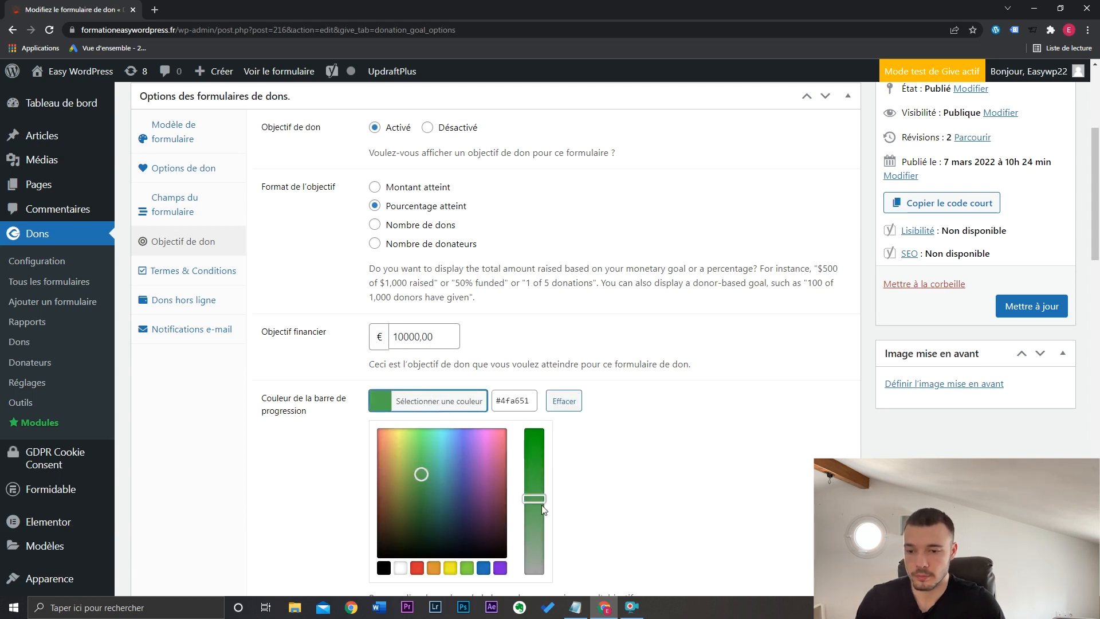
left_click(418, 567)
left_click(667, 433)
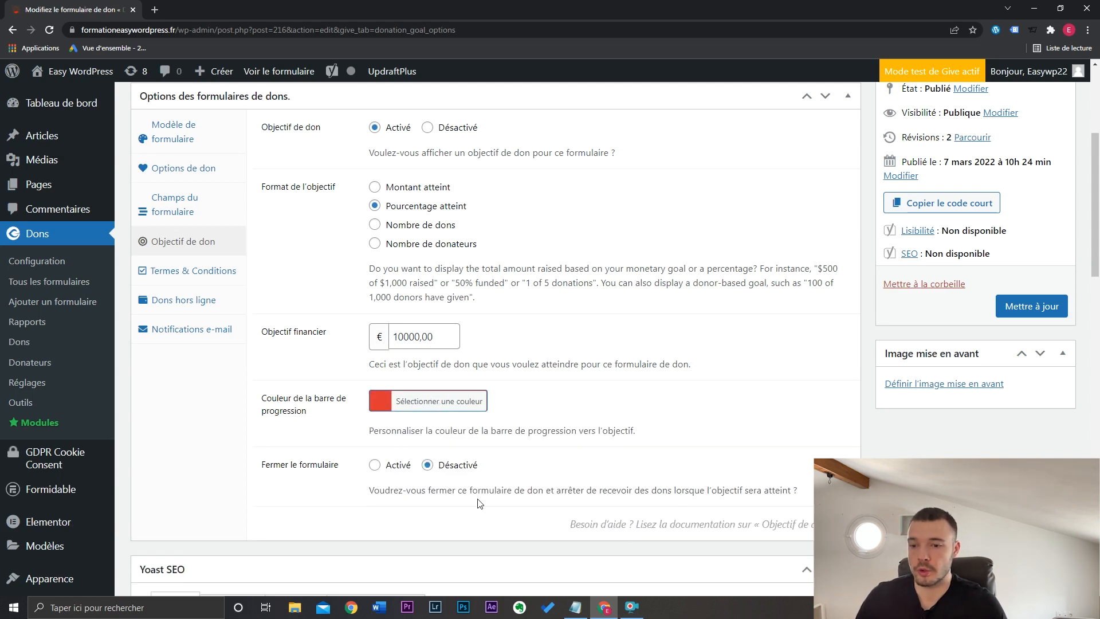
left_click_drag(371, 495, 794, 500)
left_click(543, 367)
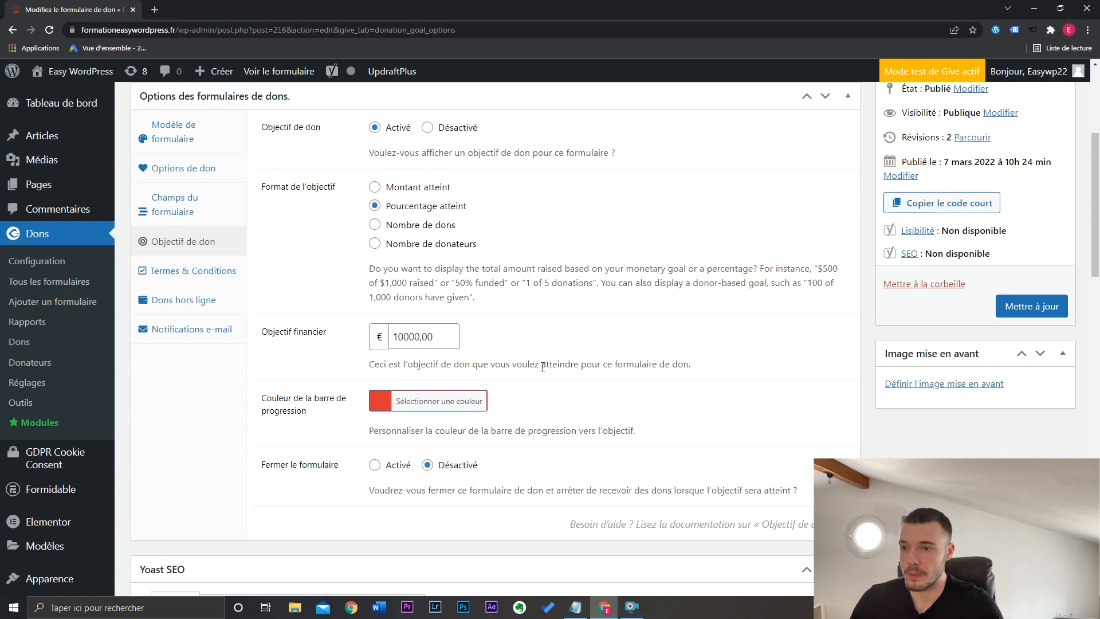
Check the form's terms and conditions options, then set offline donations to "Personnaliser" and review the donation instructions.
left_click(208, 270)
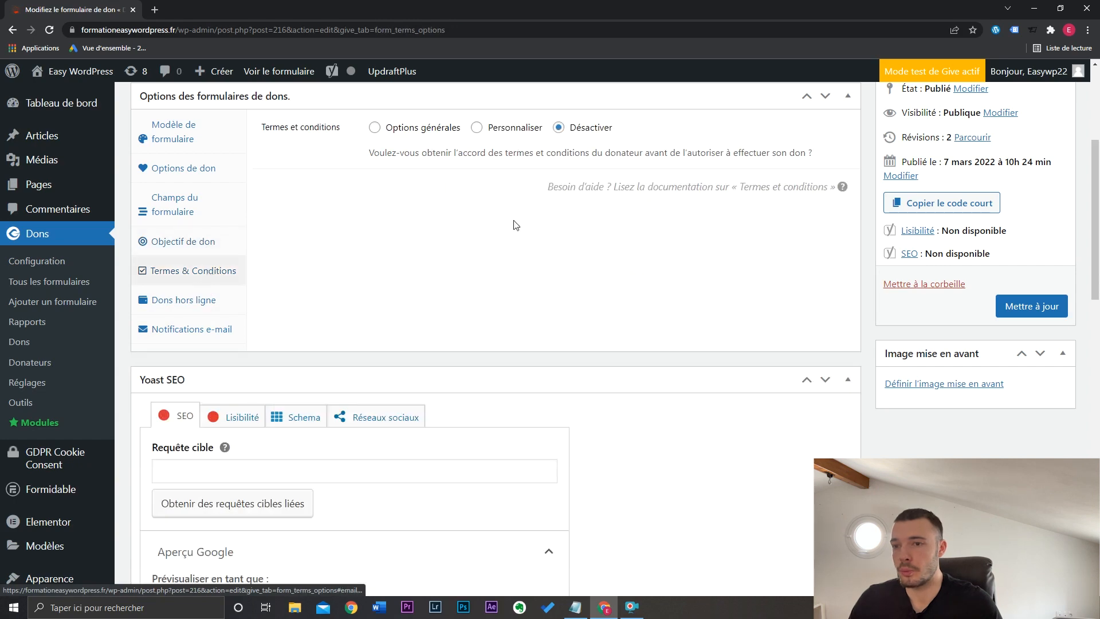
left_click(230, 309)
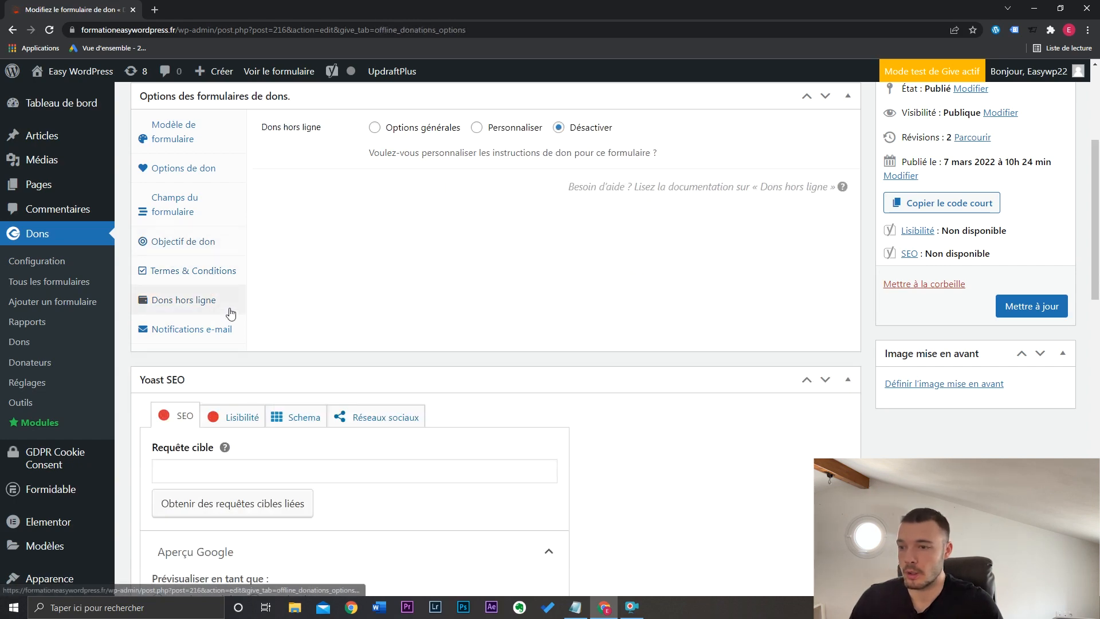
left_click(477, 128)
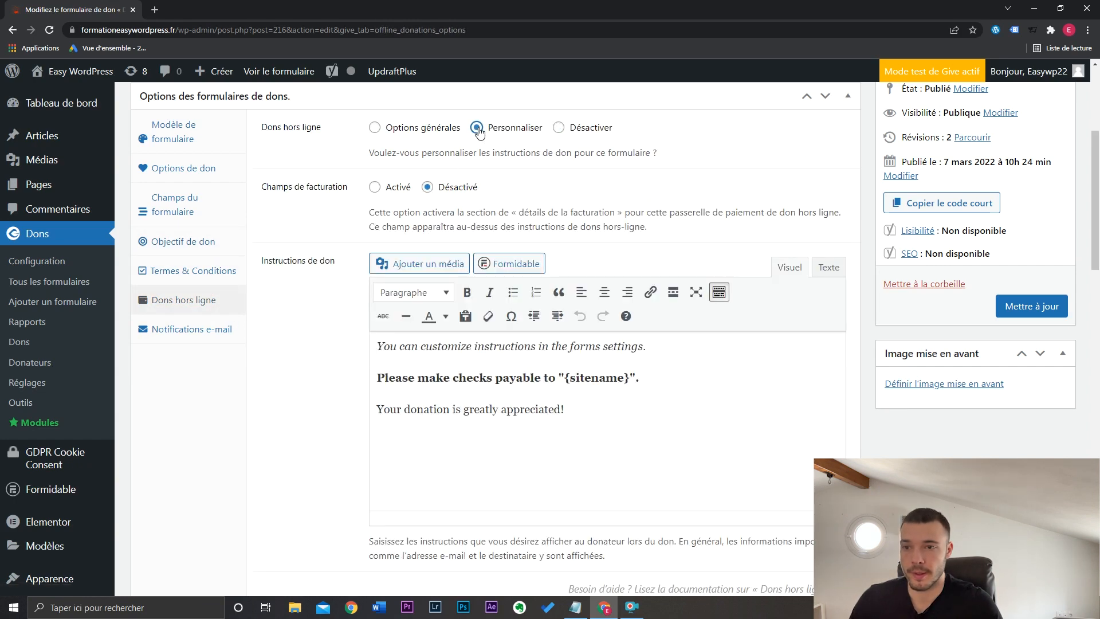
left_click(636, 420)
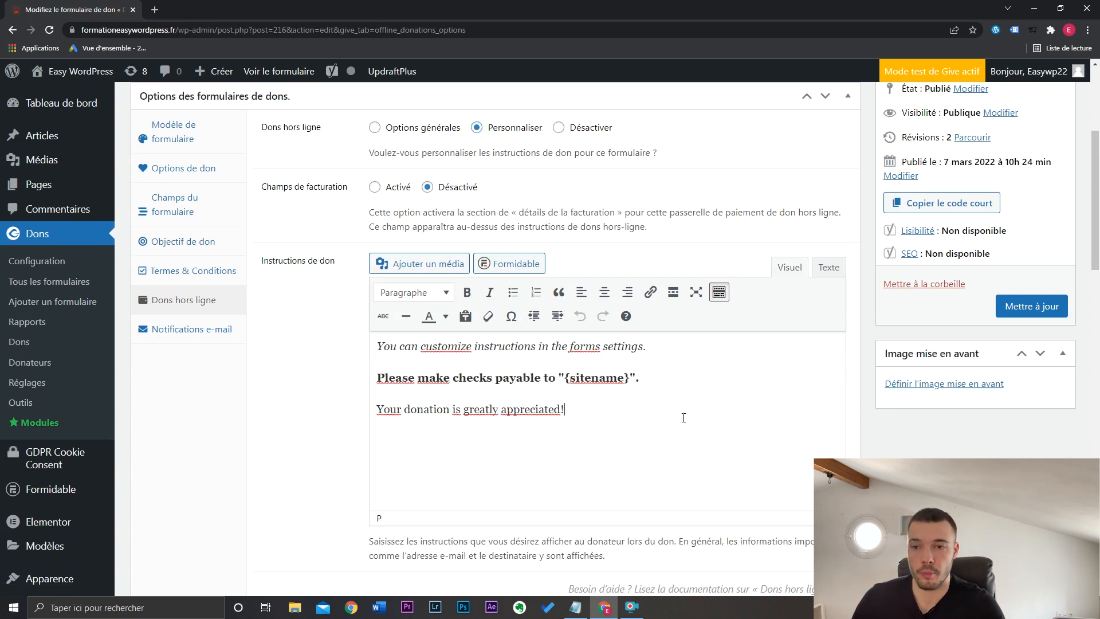
scroll(684, 419, "down", 1)
scroll(209, 332, "up", 1)
Examine the form's e-mail notification options, including those for "Nouveau don" and "Reçu de dons".
left_click(206, 330)
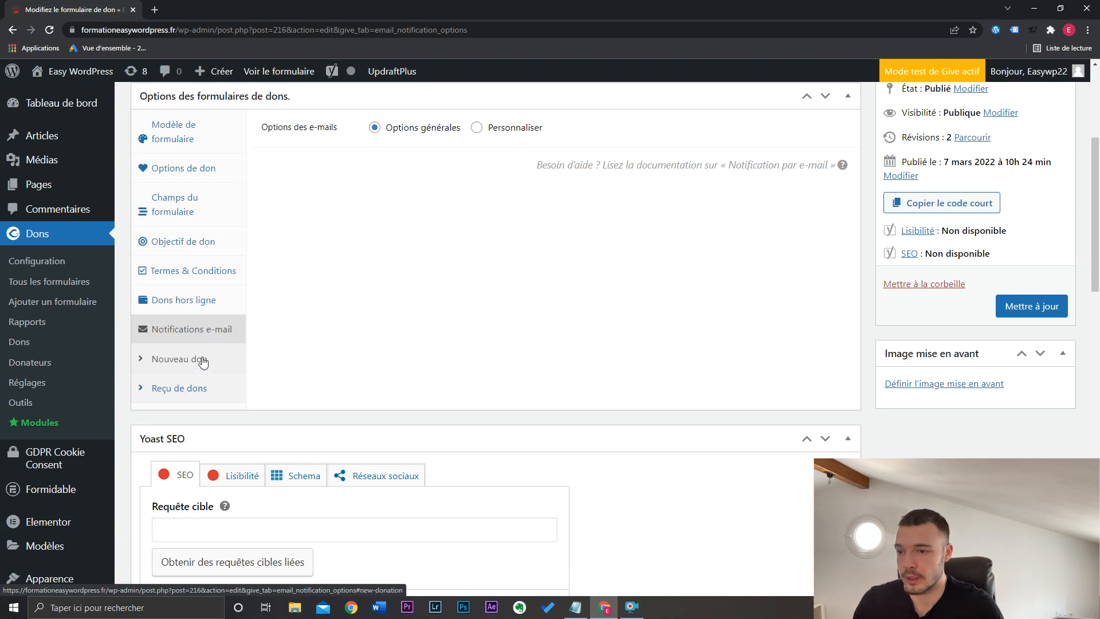
left_click(210, 376)
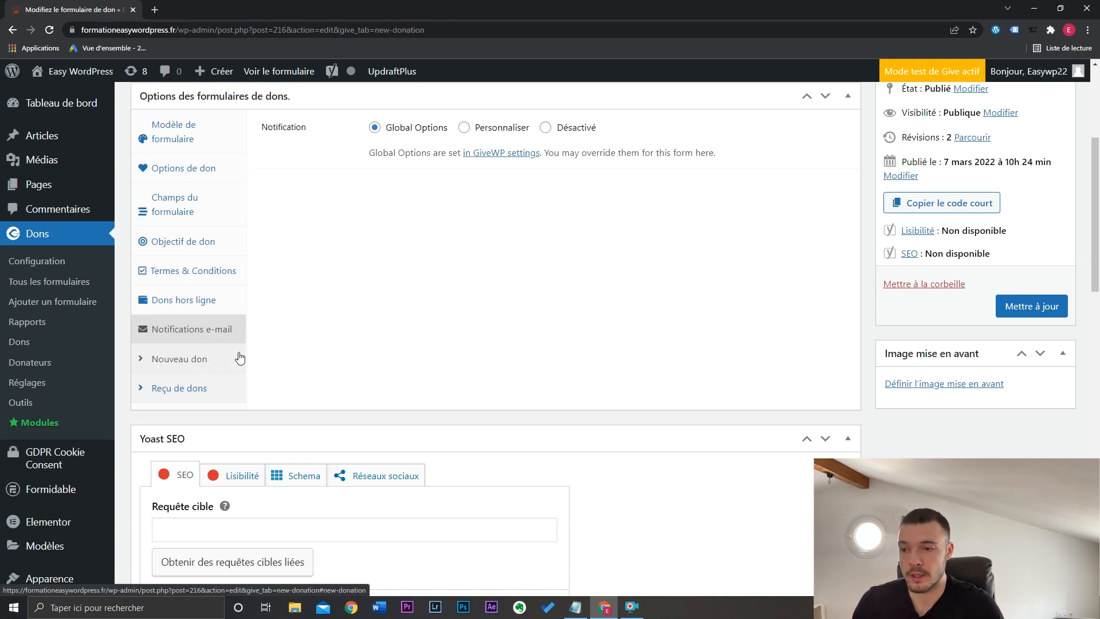
left_click(195, 389)
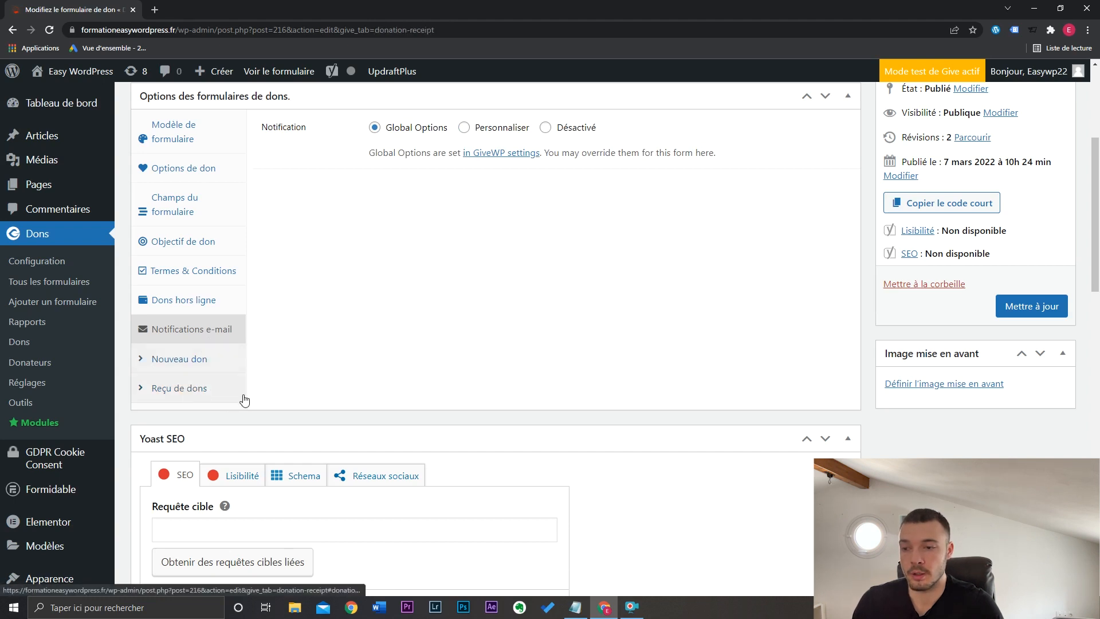
Try "Personnaliser" for the donation receipt e-mail, look over its subject, header and message, and switch back to "Global Options".
left_click(464, 128)
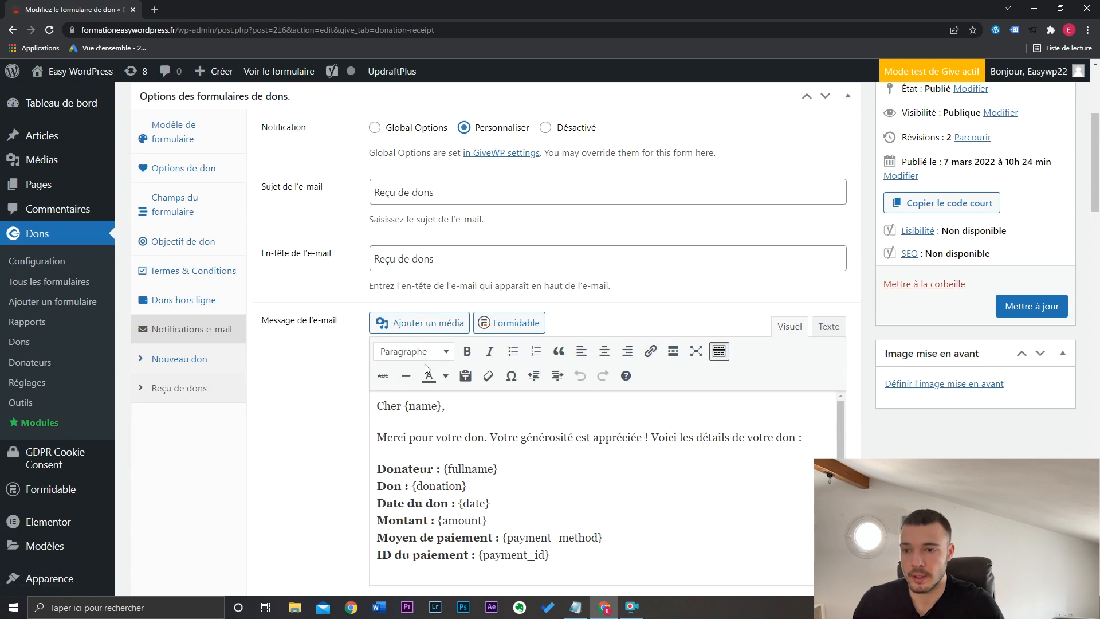
scroll(367, 394, "down", 3)
scroll(351, 451, "up", 5)
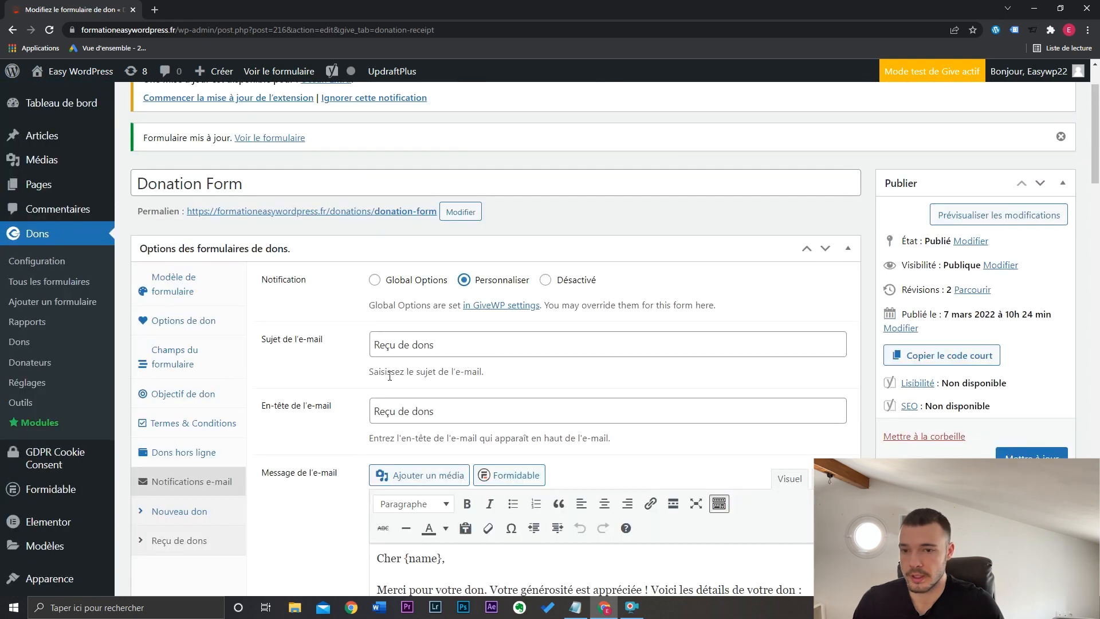
left_click(376, 280)
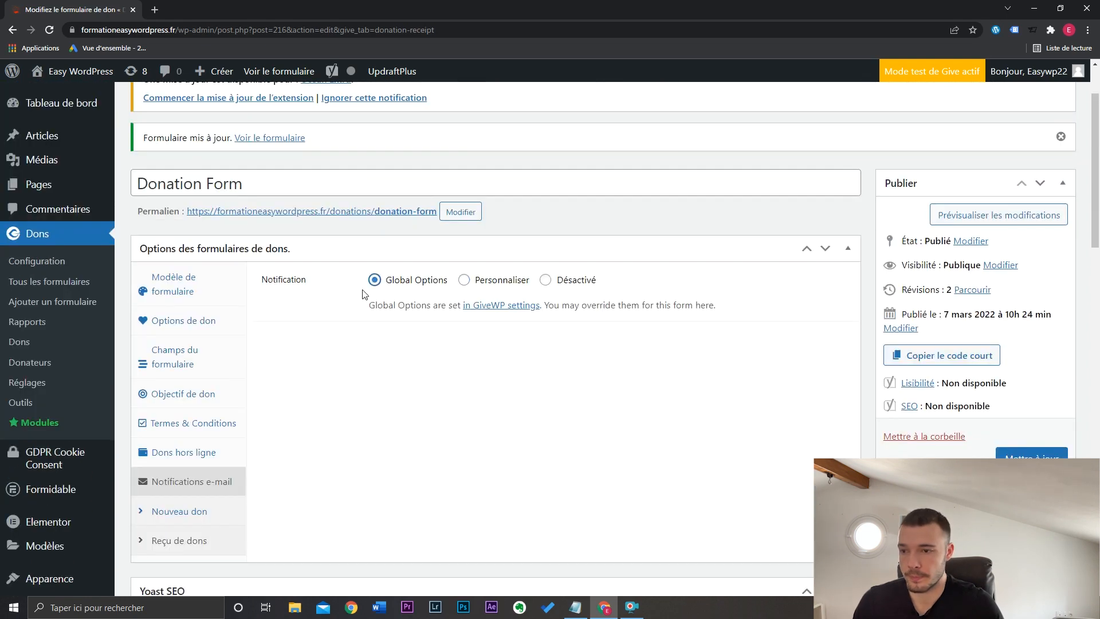
Update the donation form and preview it to check the raised percentage, donation count, goal and progress bar, then close the preview.
left_click(1028, 457)
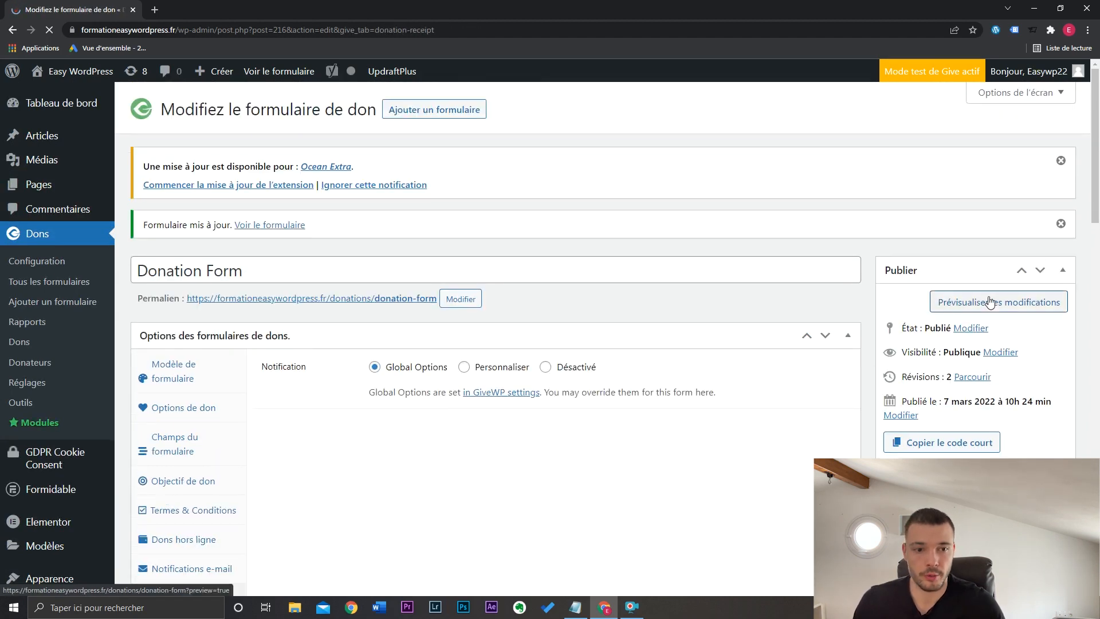
left_click(987, 297)
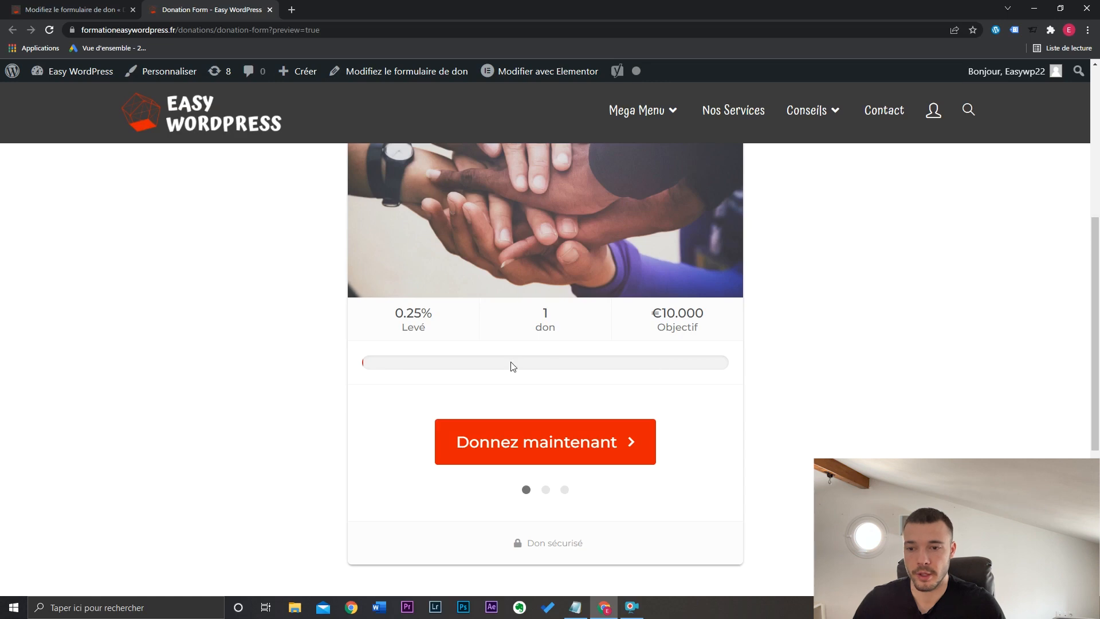
left_click_drag(395, 315, 437, 316)
left_click(439, 319)
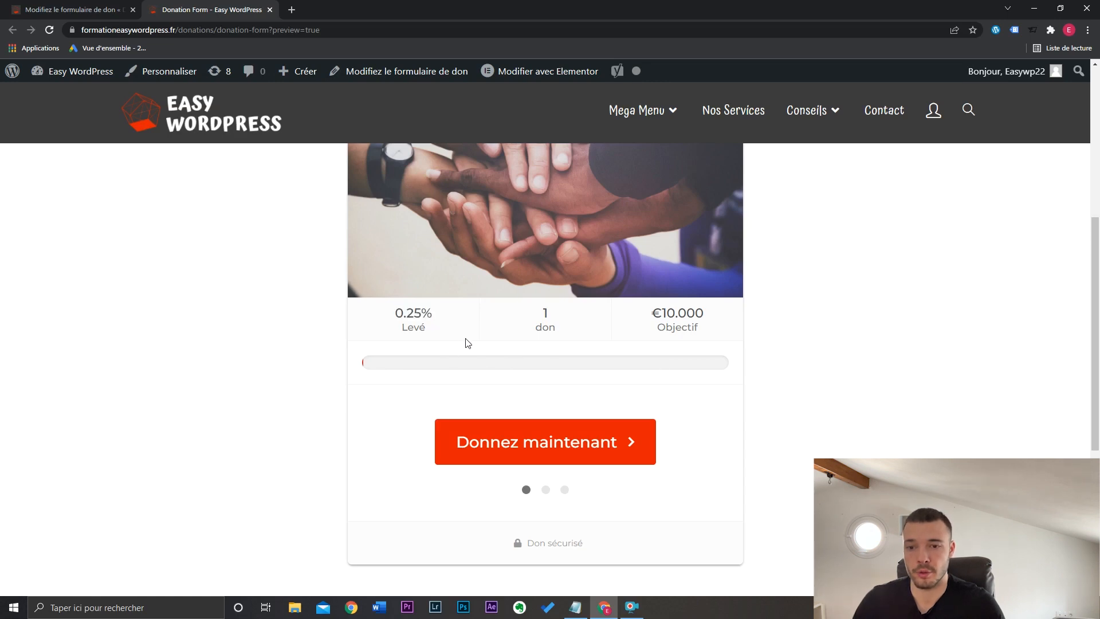
left_click_drag(540, 313, 557, 314)
left_click_drag(650, 315, 733, 320)
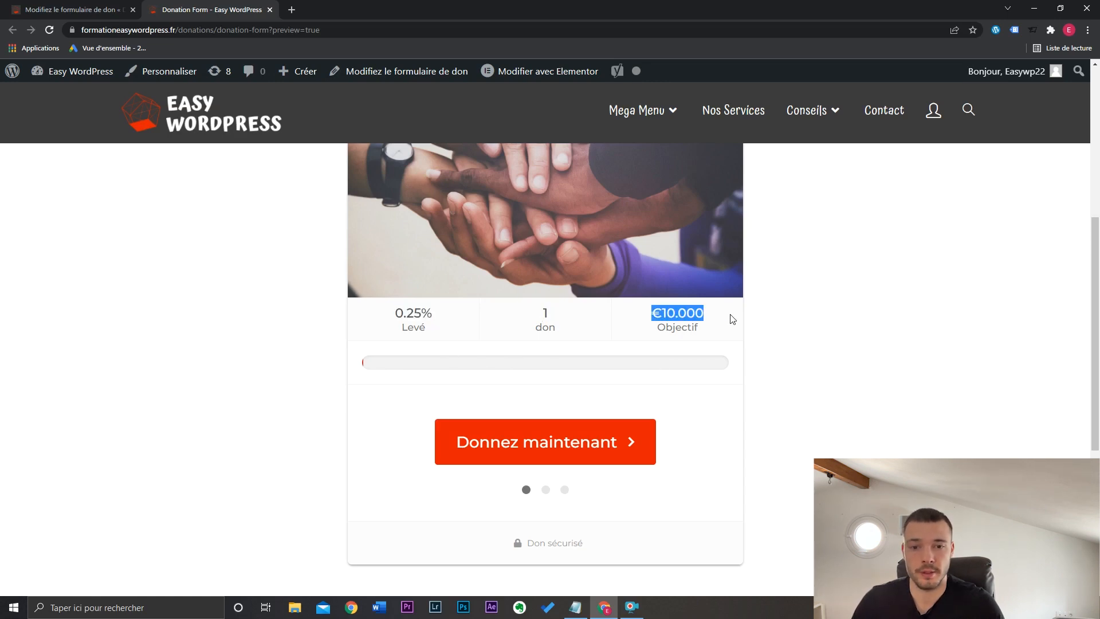
key("ctrl+w")
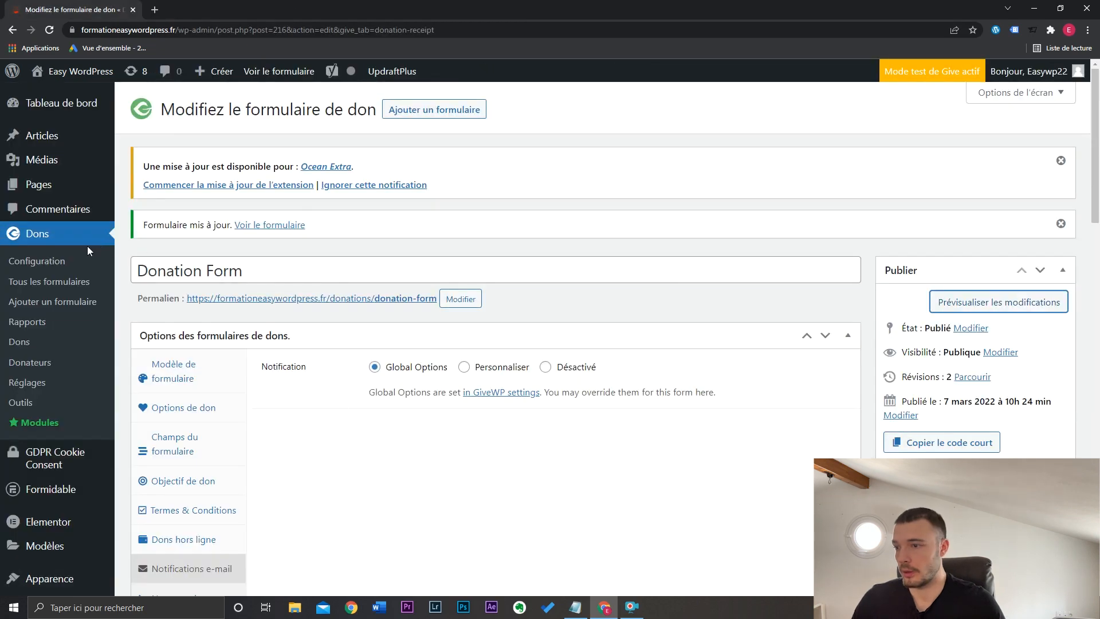
Start another donation form with the "Formulaire en plusieurs étapes" template, look through its options, and return to the forms list without saving.
left_click(66, 283)
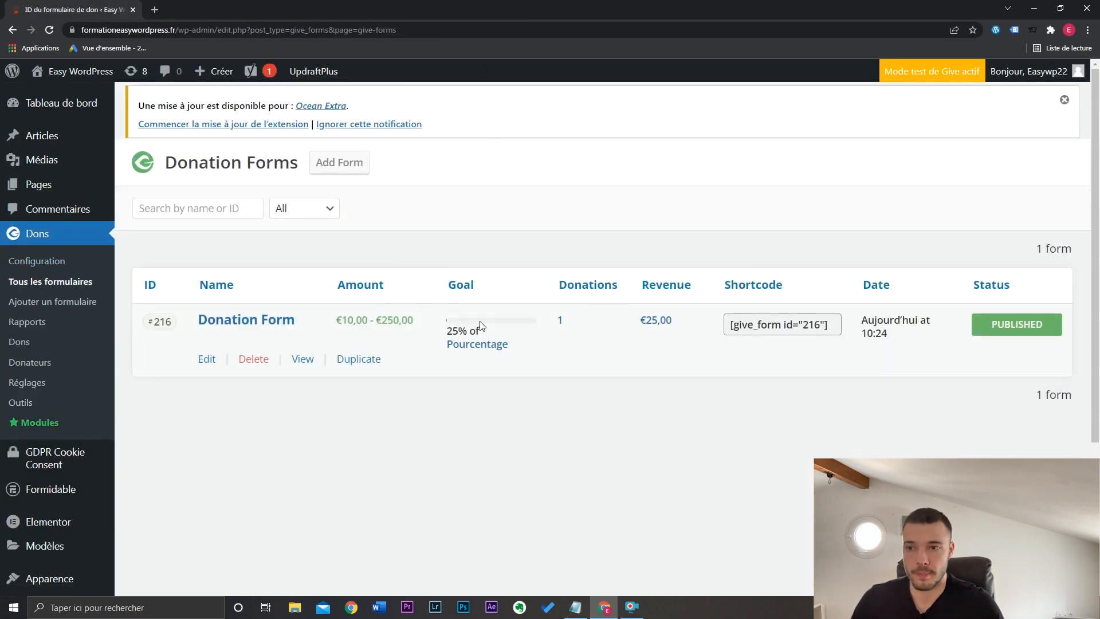
left_click(346, 166)
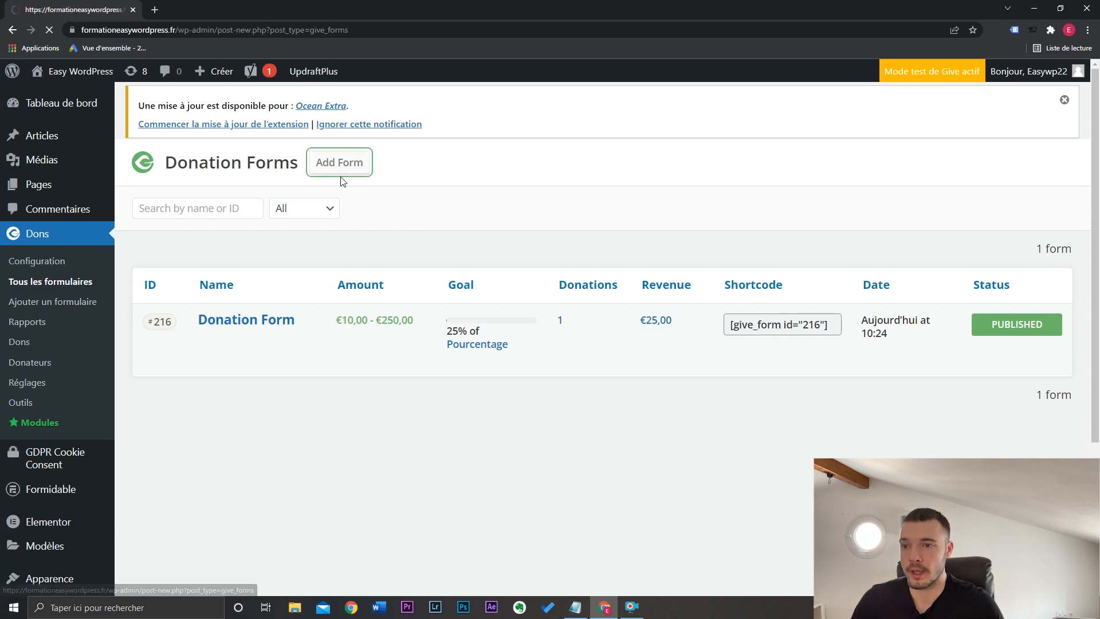
scroll(439, 268, "down", 4)
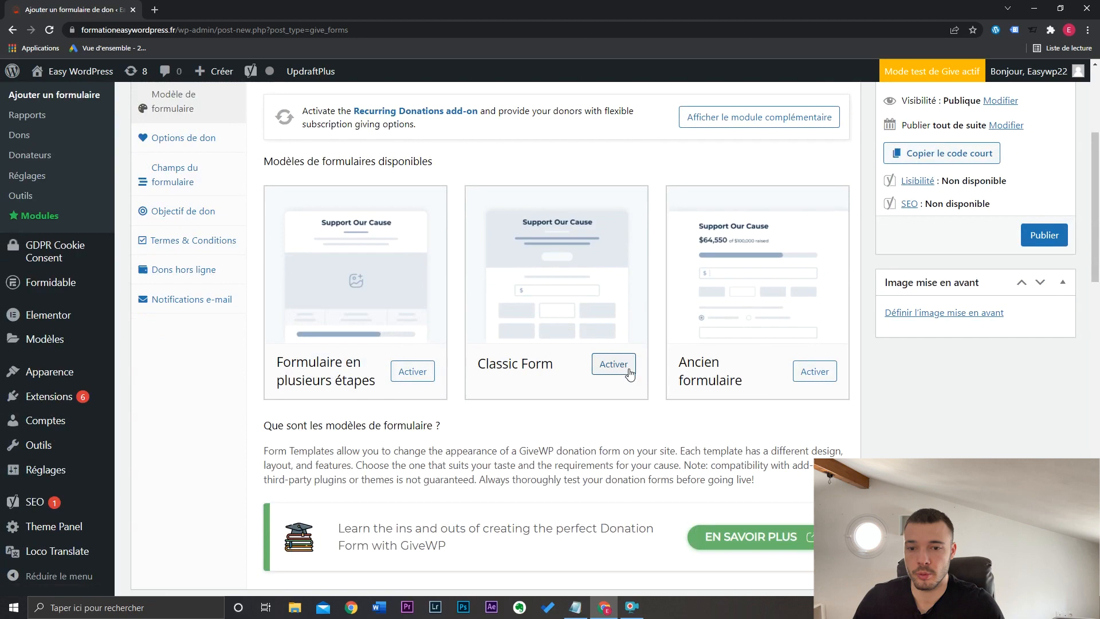
left_click(416, 374)
left_click_drag(1096, 157, 1099, 361)
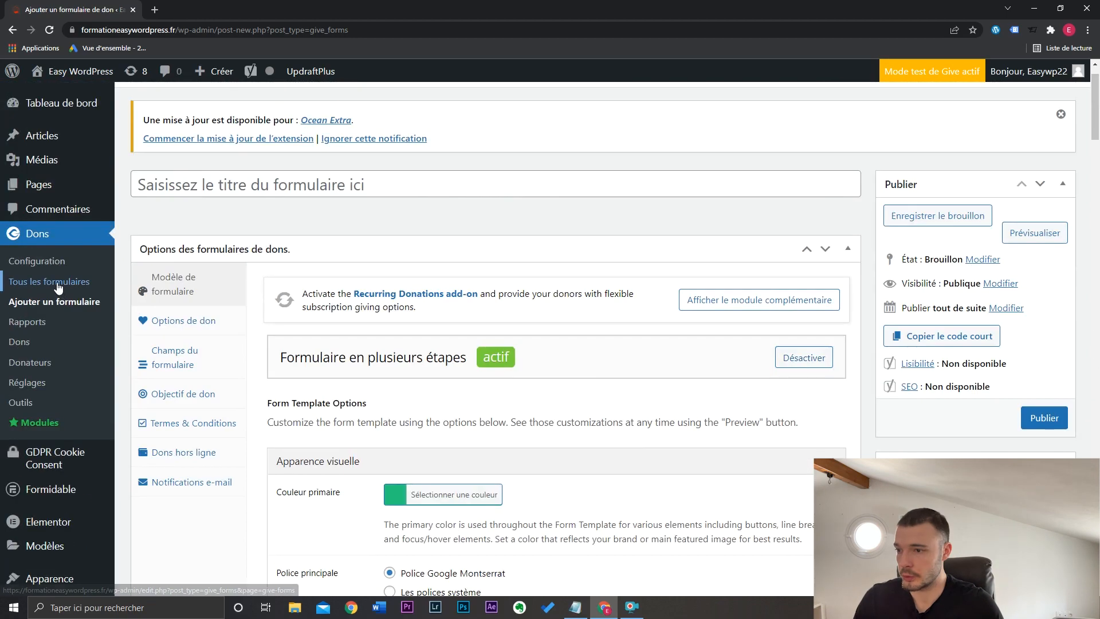
left_click(58, 284)
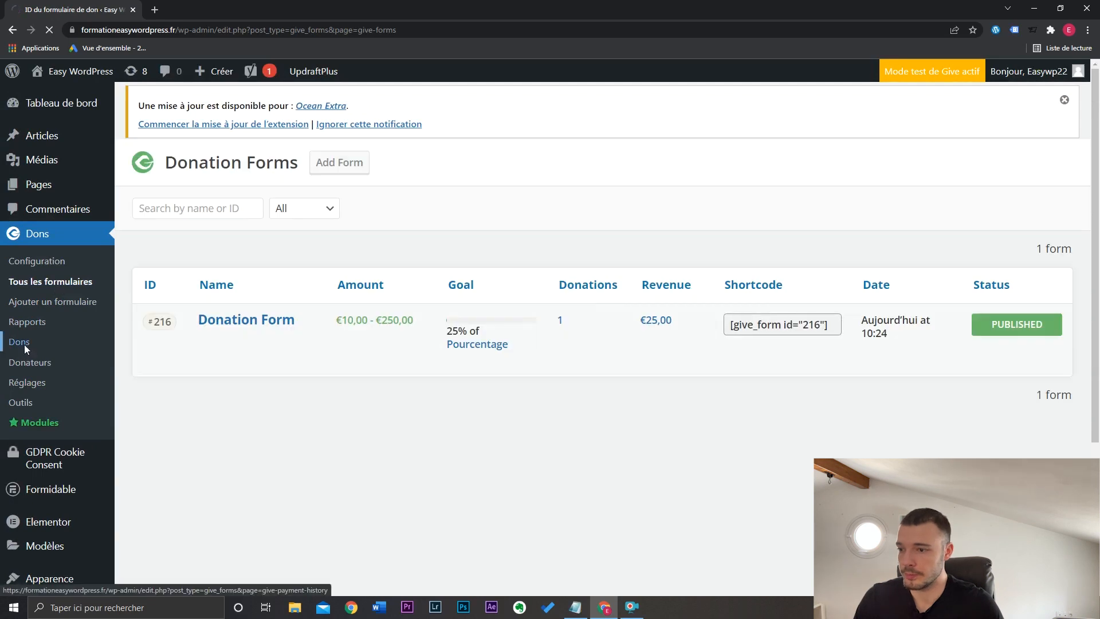
Review the recorded donations and donors, then open GiveWP's general settings.
left_click(23, 344)
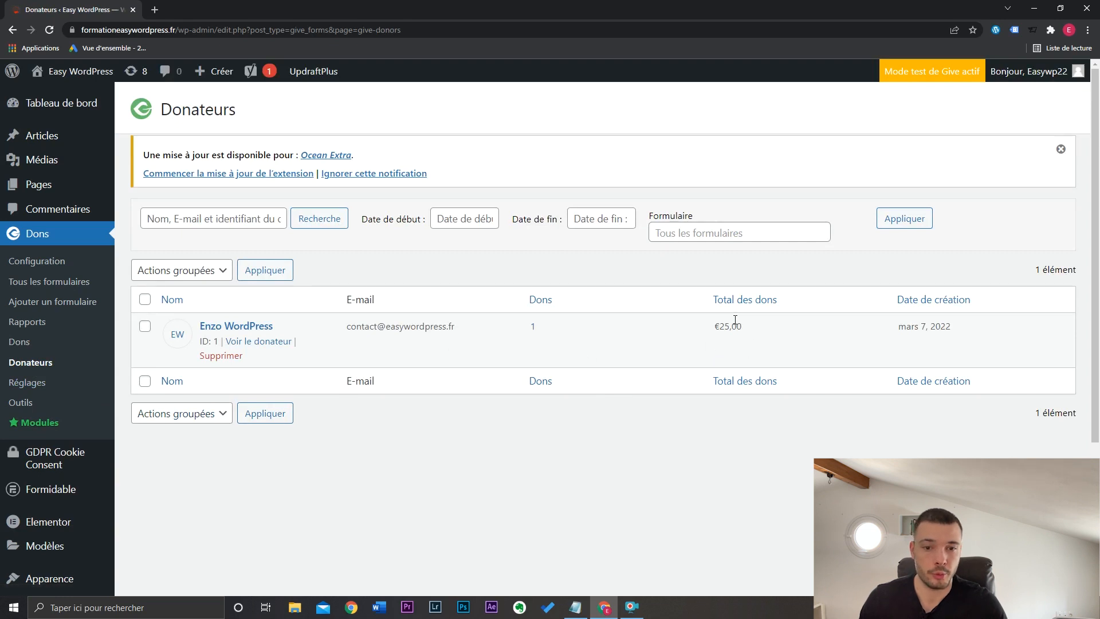
left_click(27, 382)
scroll(438, 429, "down", 1)
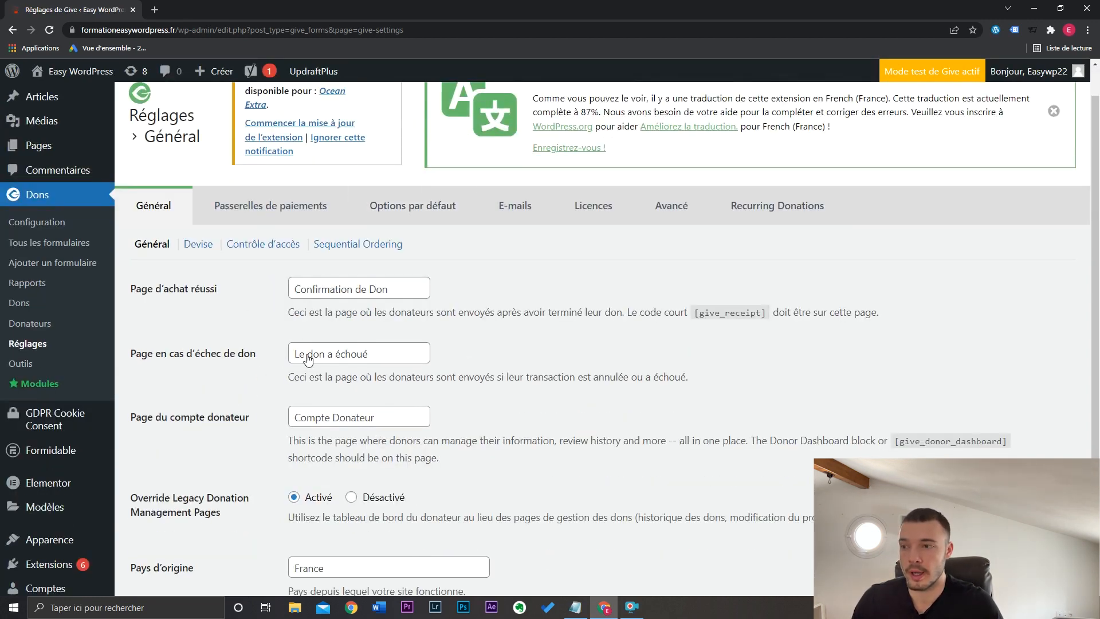
Open the site's page list in a separate tab to examine the donor account, confirmation and failed-donation pages, then close it.
mouse_move(65, 149)
middle_click(144, 152)
left_click(237, 6)
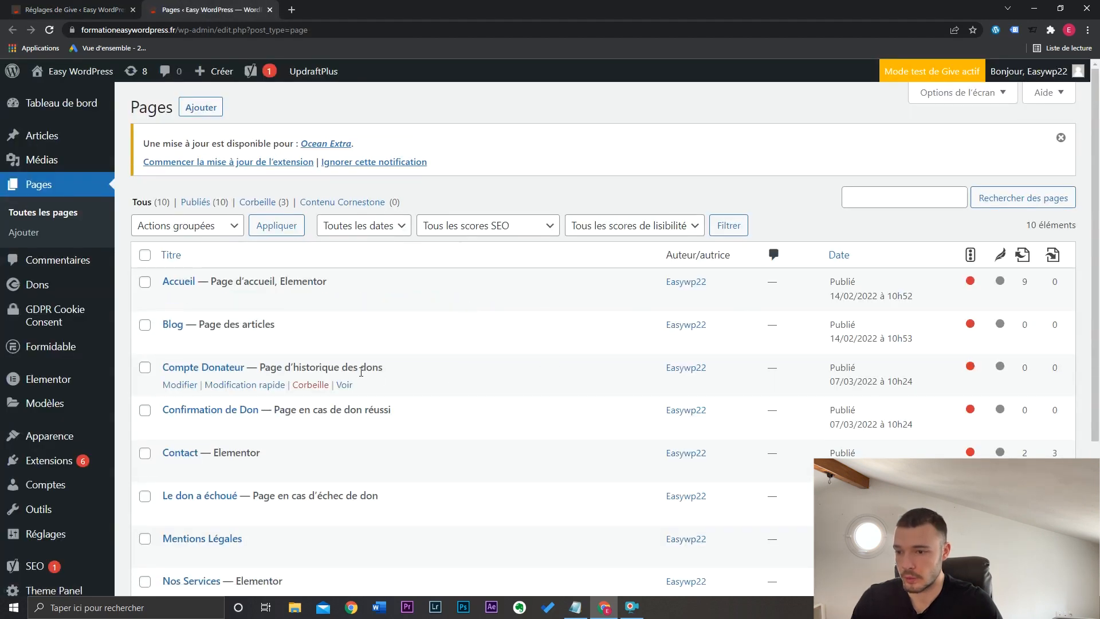
scroll(347, 413, "down", 3)
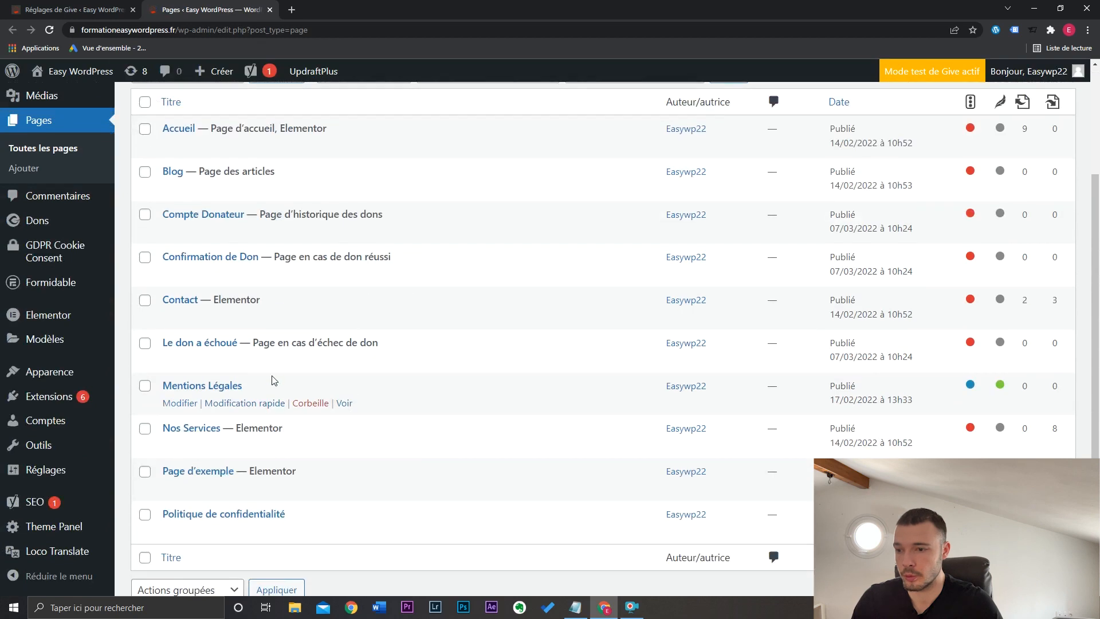
middle_click(199, 4)
Examine GiveWP's currency settings, payment gateways and default form field options.
left_click(196, 244)
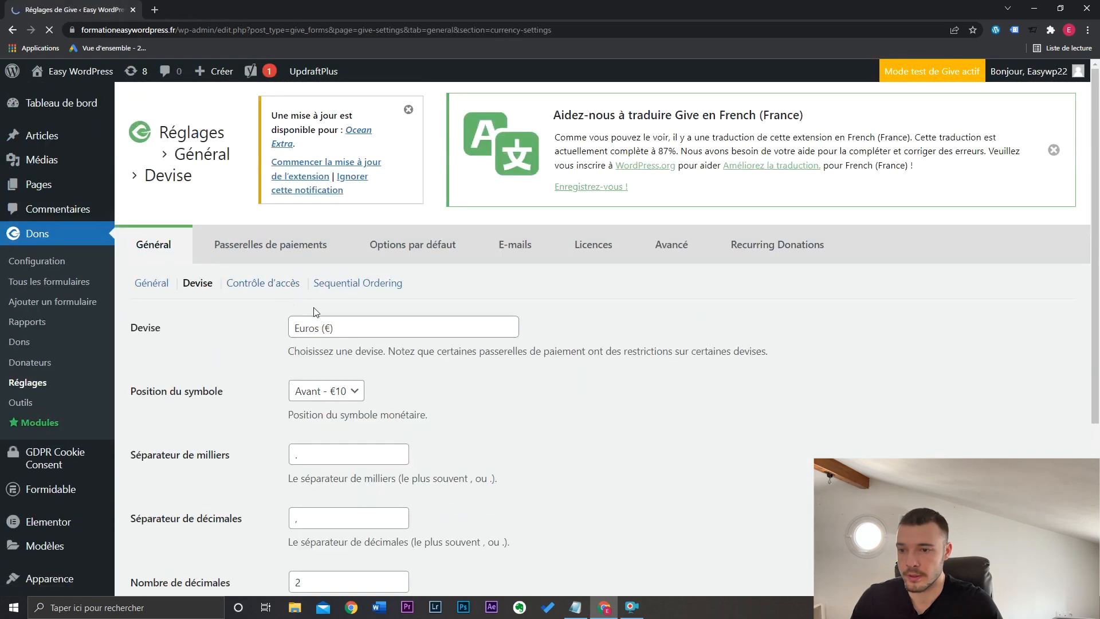
left_click(264, 244)
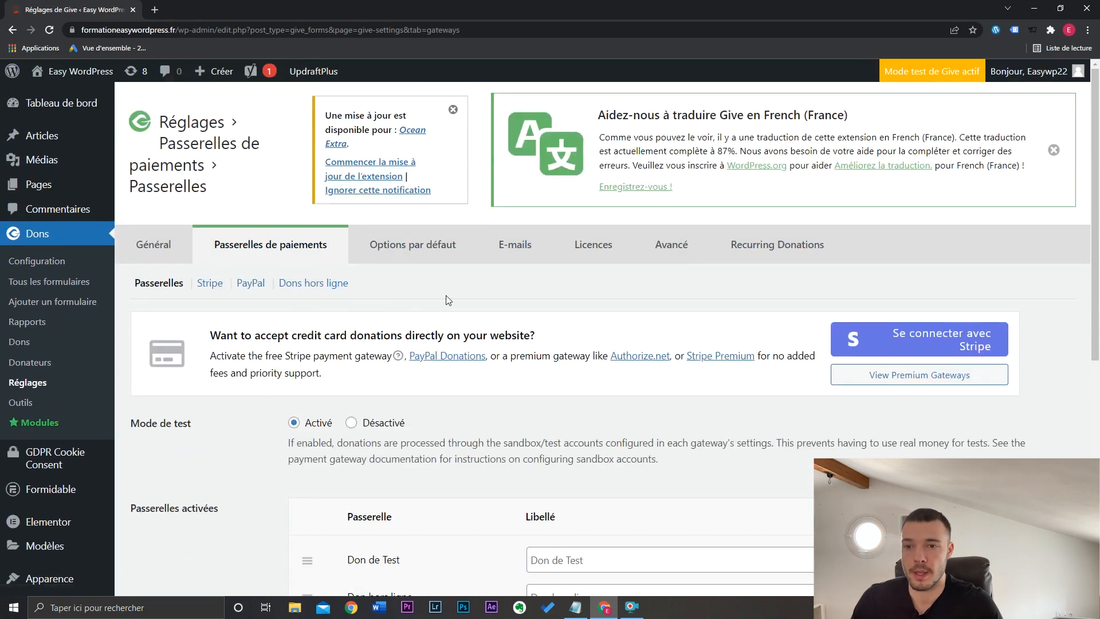
left_click(448, 252)
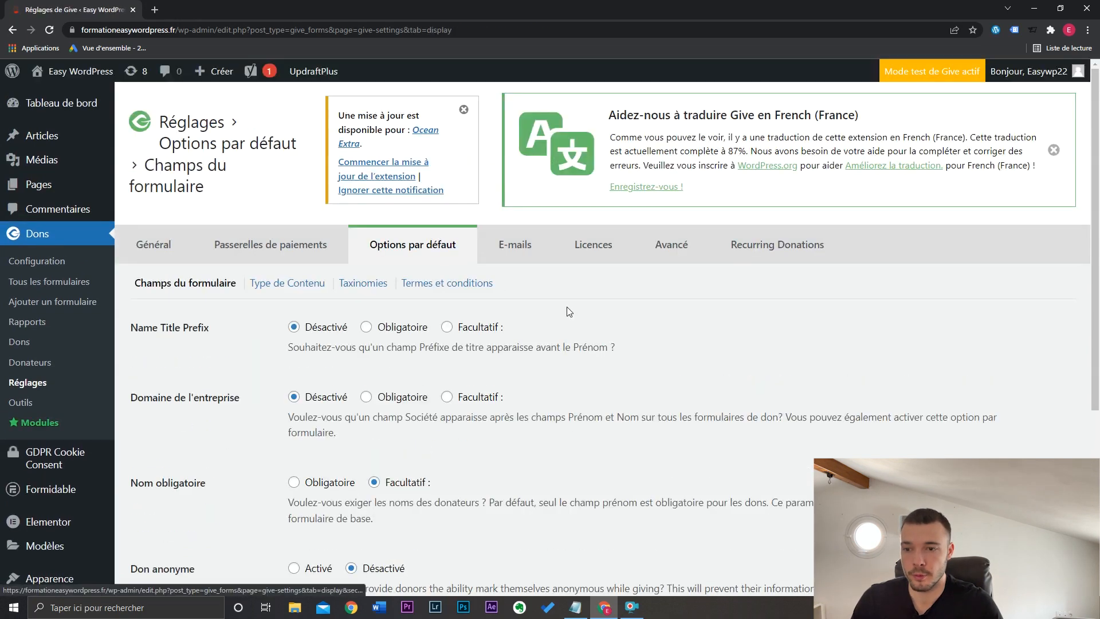
scroll(469, 166, "down", 3)
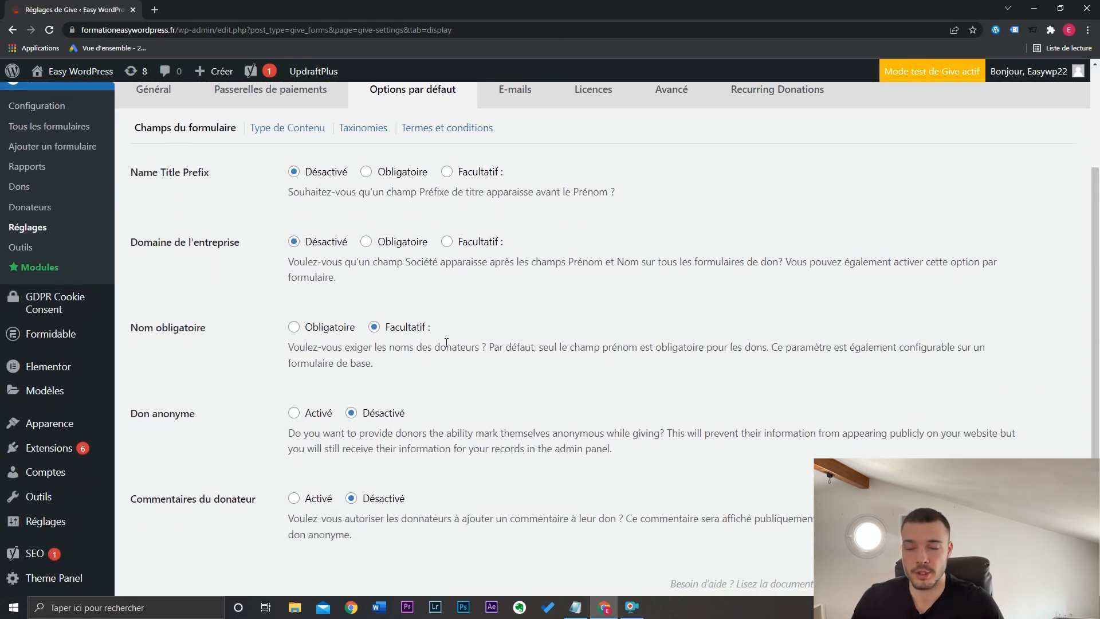
Examine the default form field options and the list of donor e-mails, then look through the "Reçu de dons" e-mail settings.
scroll(837, 321, "down", 2)
scroll(974, 315, "up", 1)
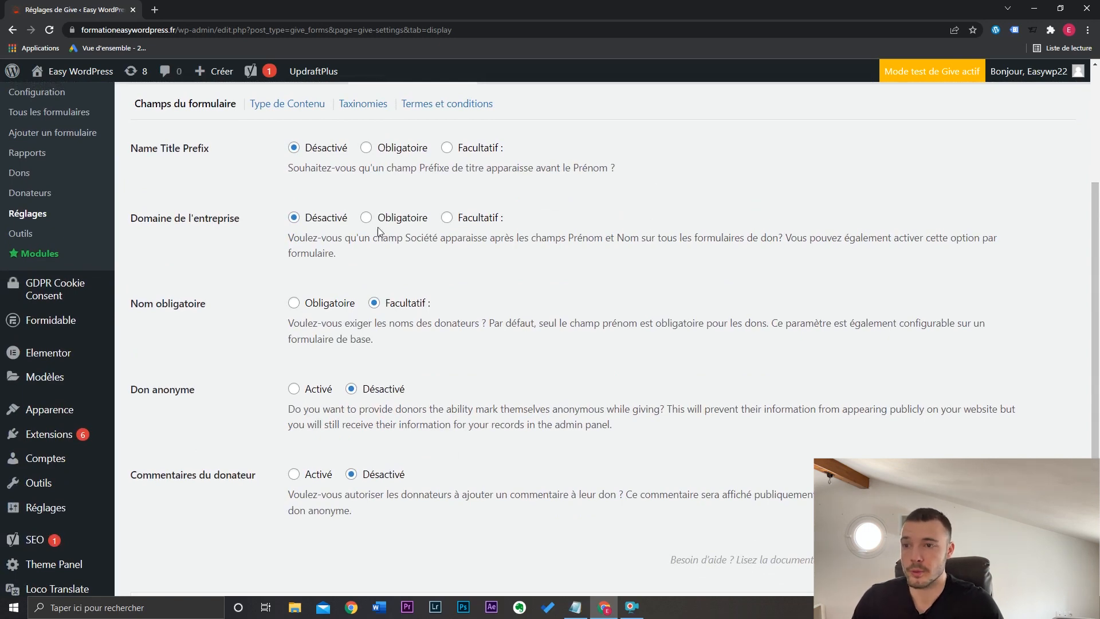
scroll(607, 359, "up", 5)
left_click(513, 244)
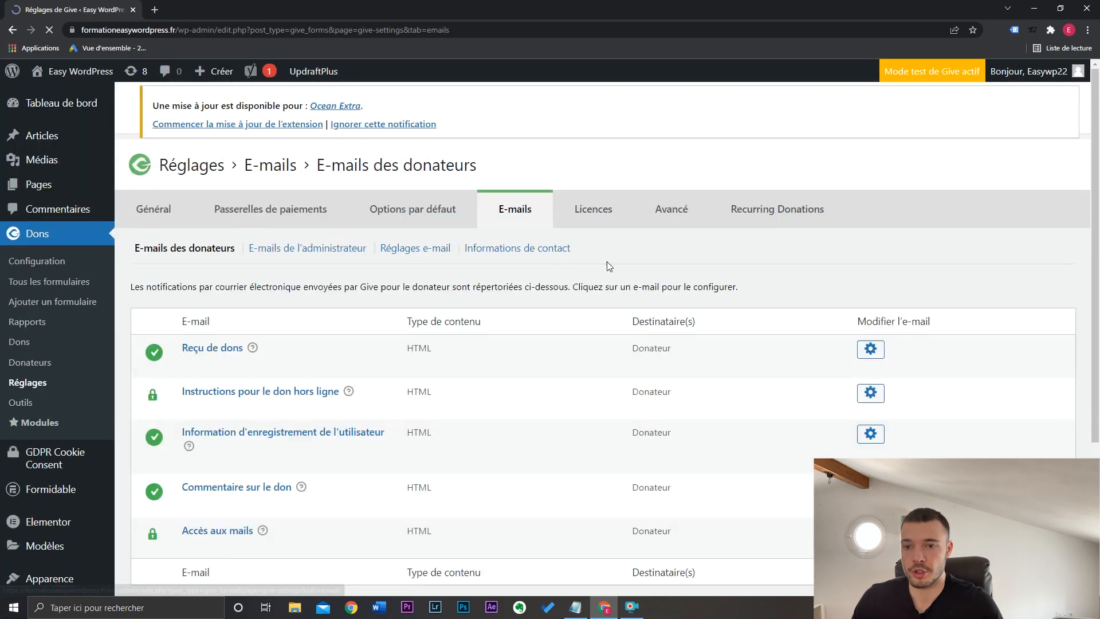
scroll(550, 258, "down", 3)
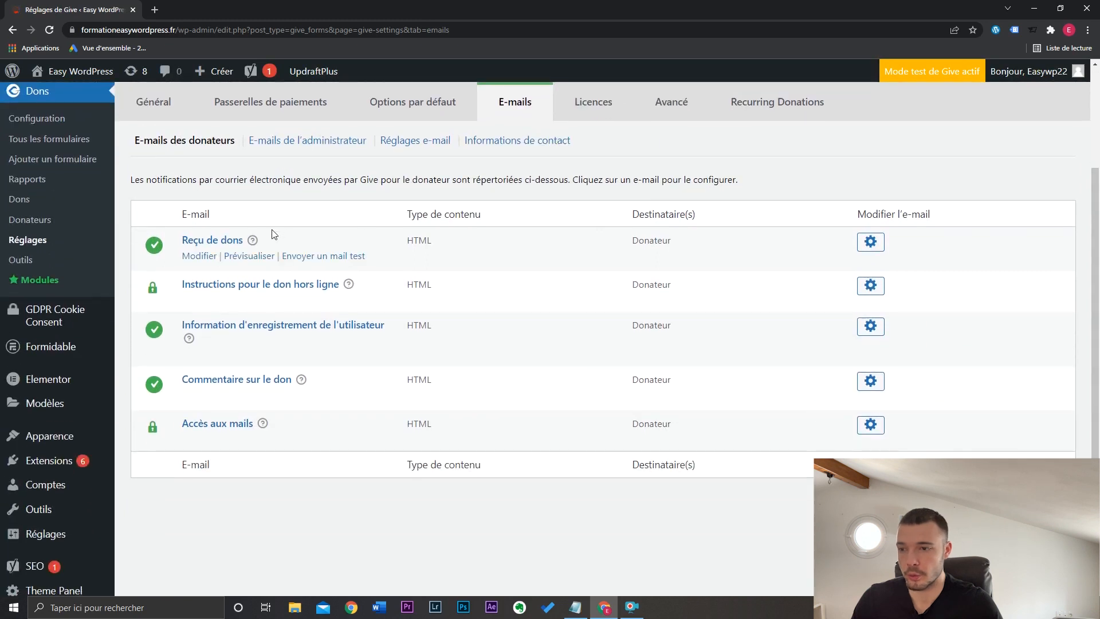
mouse_move(315, 336)
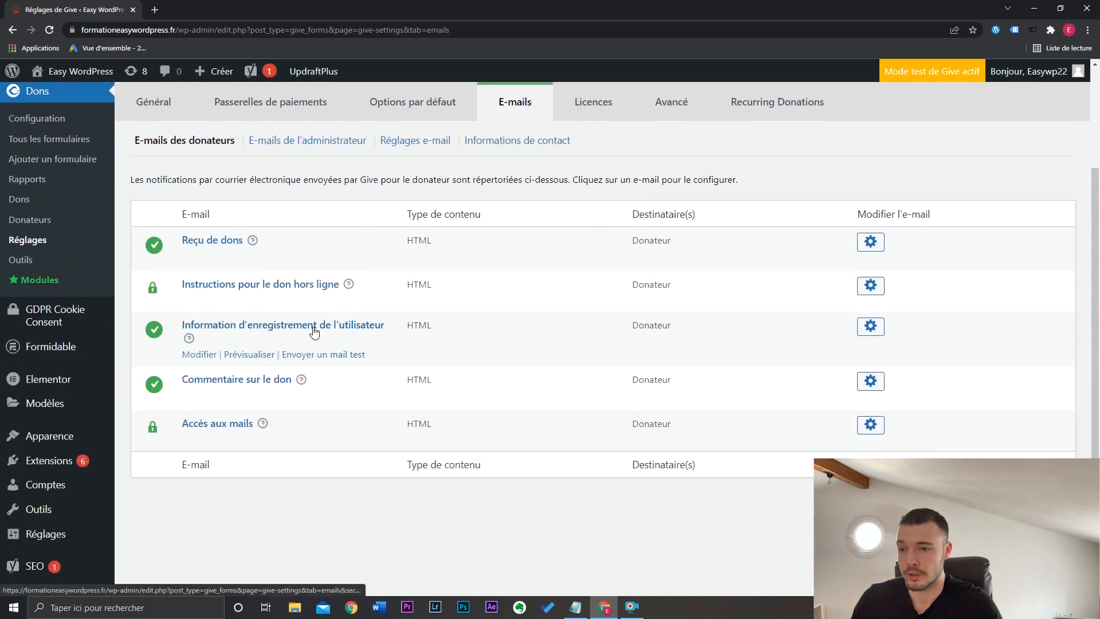
left_click(869, 243)
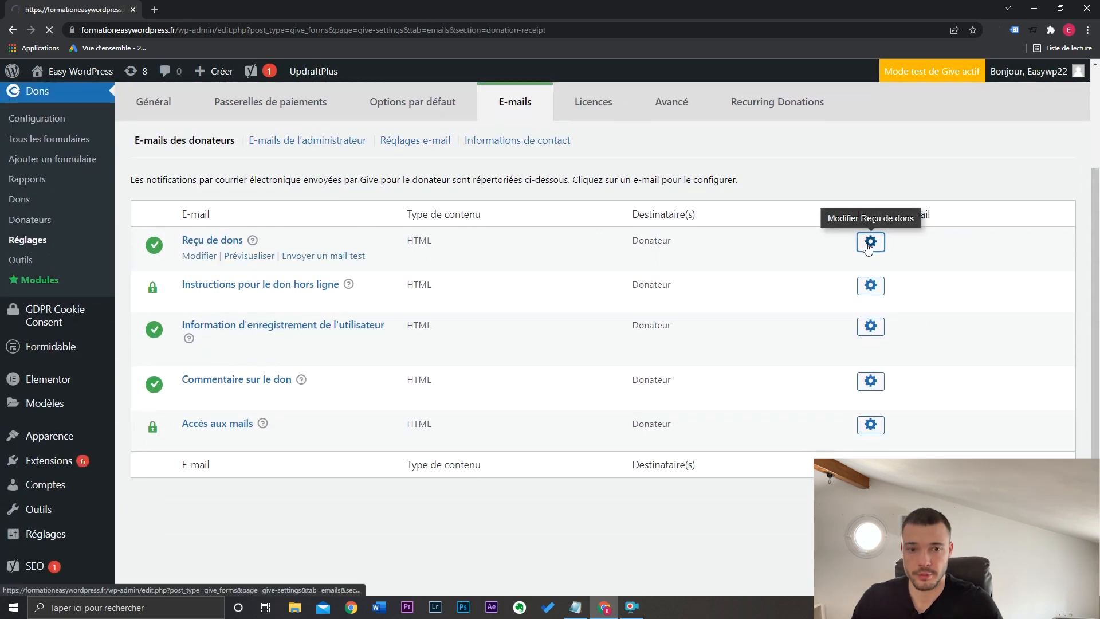
left_click_drag(1096, 202, 977, 346)
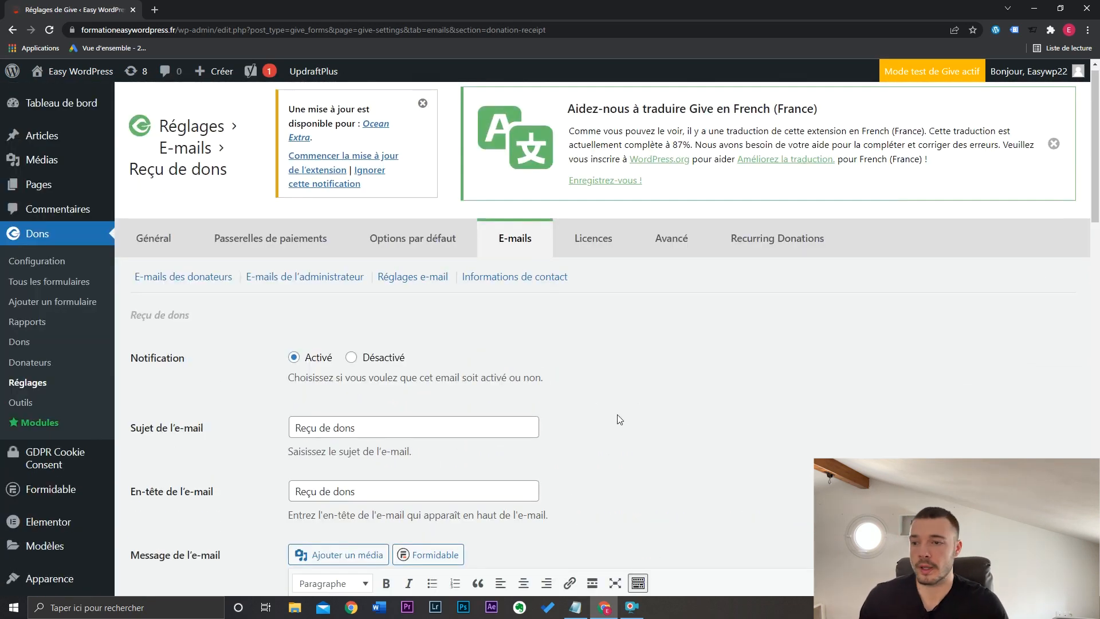
Return to the donation forms list and copy the shortcode of "Donation Form".
left_click(47, 283)
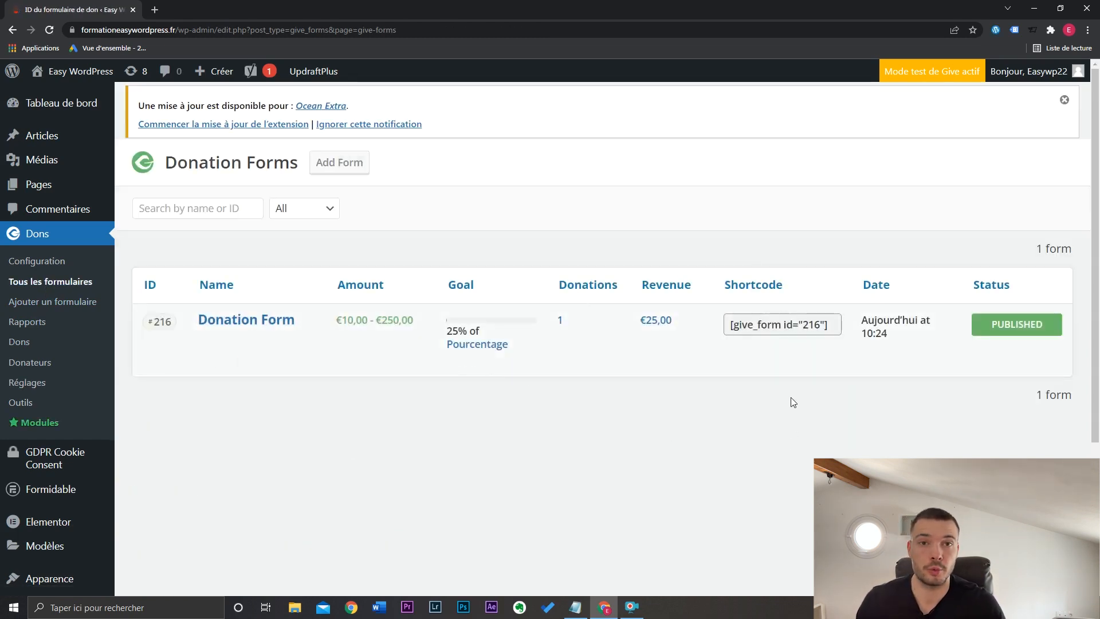
left_click_drag(731, 325, 828, 326)
key("ctrl+c")
Create a page titled "Dons" in a separate tab and open it for editing with Elementor.
mouse_move(38, 185)
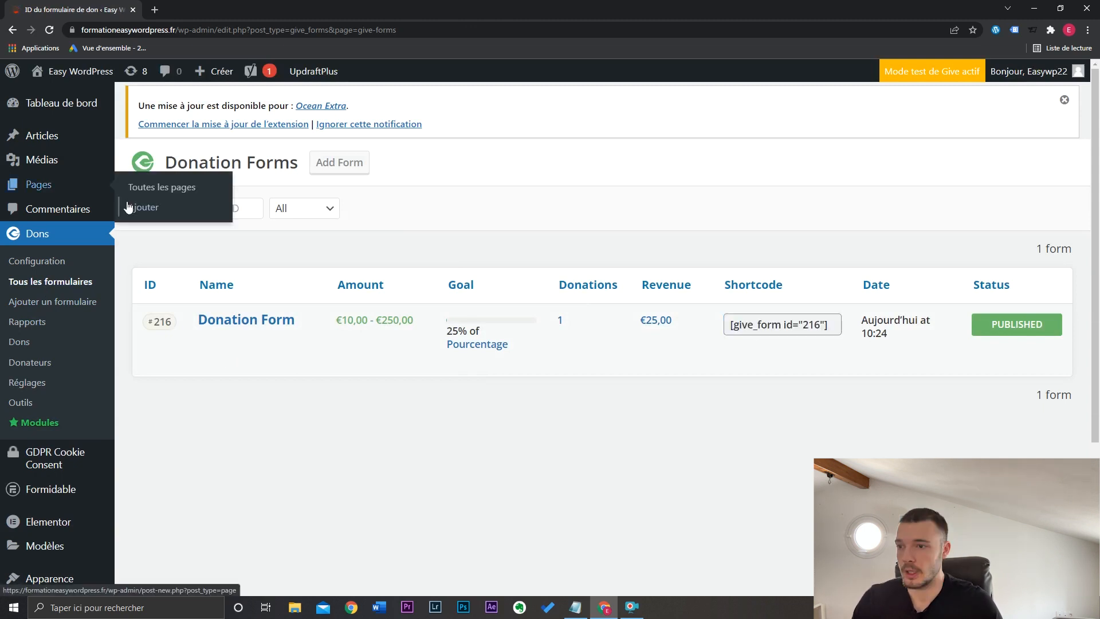
middle_click(129, 207)
left_click(157, 6)
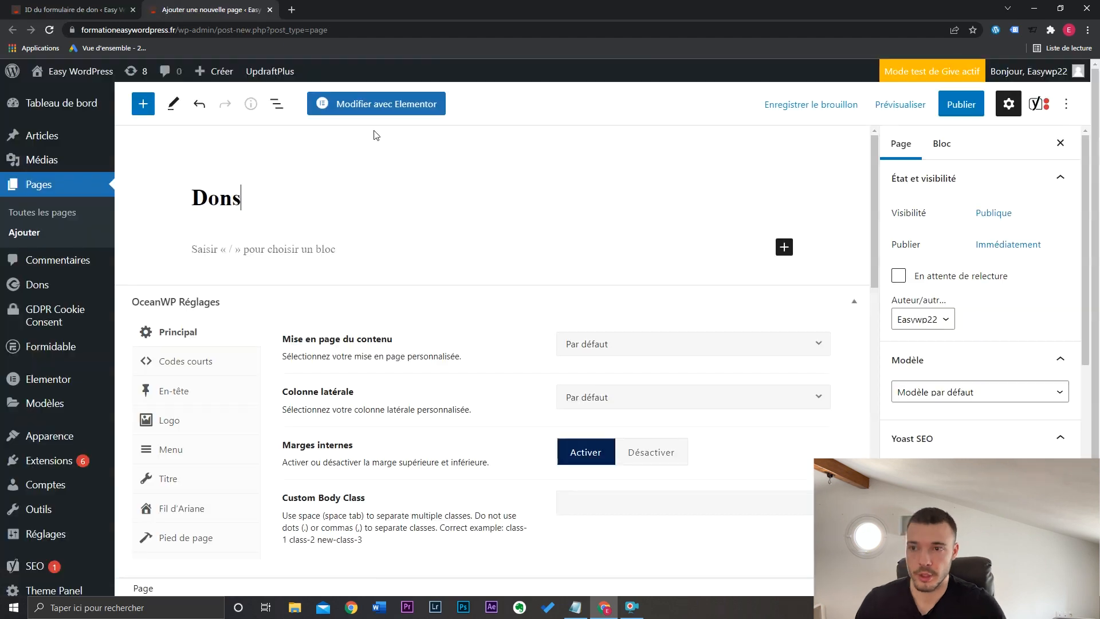
left_click(381, 106)
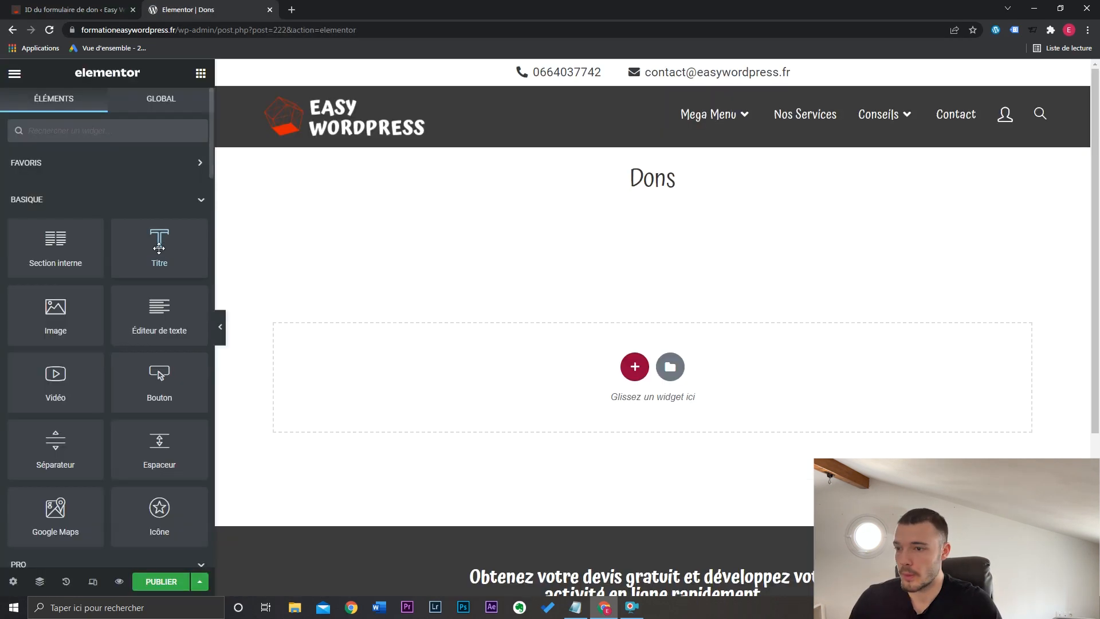
Add a centred Titre widget to the Dons page and place an Éditeur de texte widget beneath it.
left_click_drag(159, 248, 577, 372)
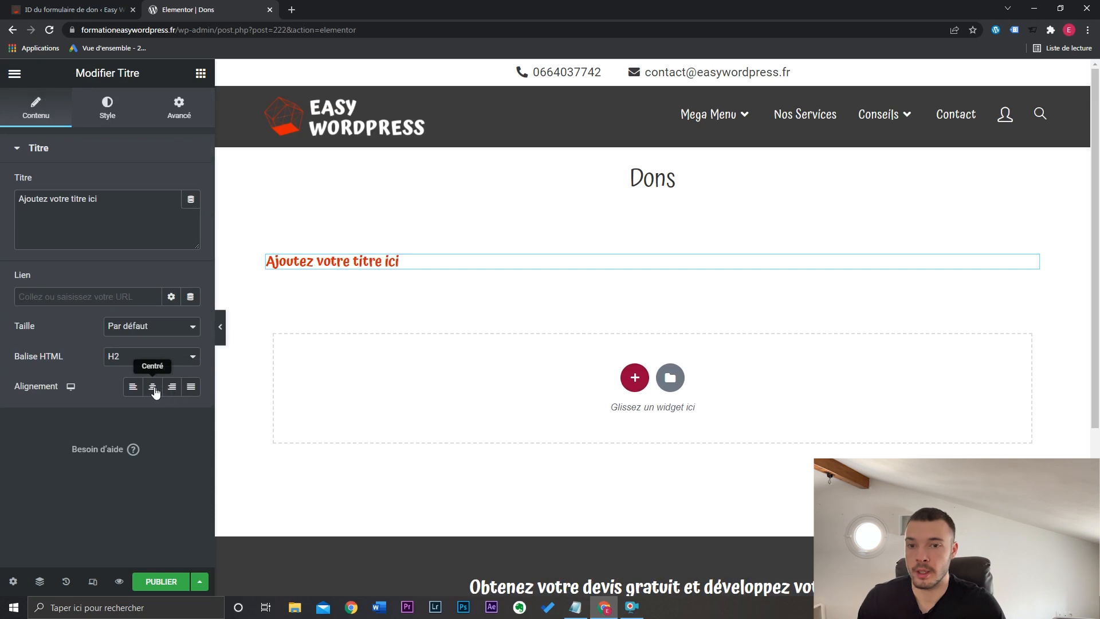
left_click(154, 388)
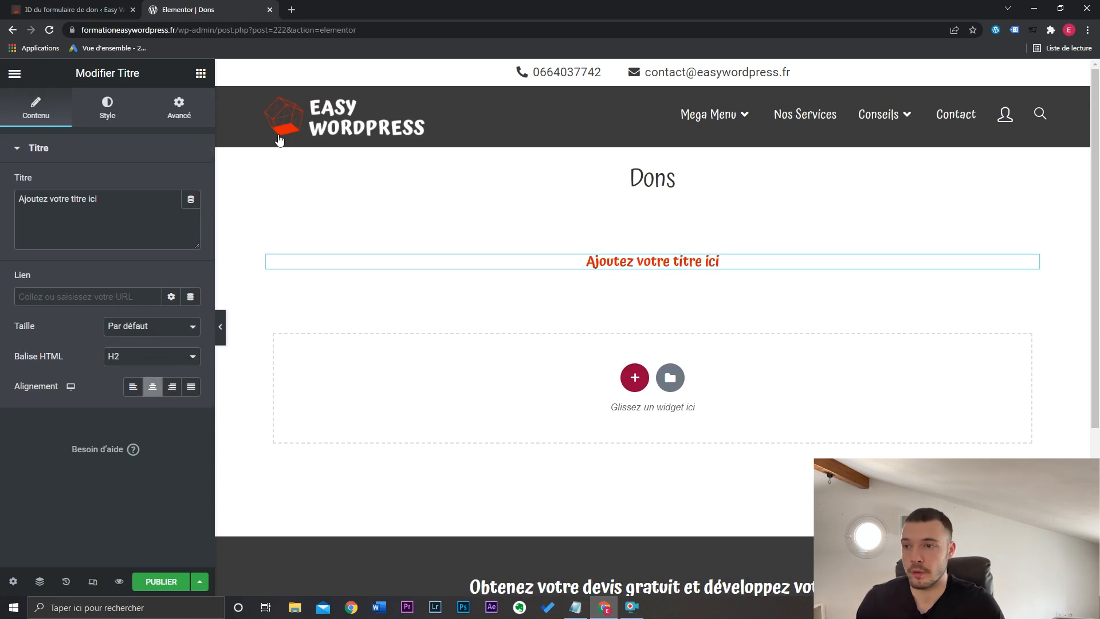
left_click(201, 71)
left_click_drag(160, 301, 647, 272)
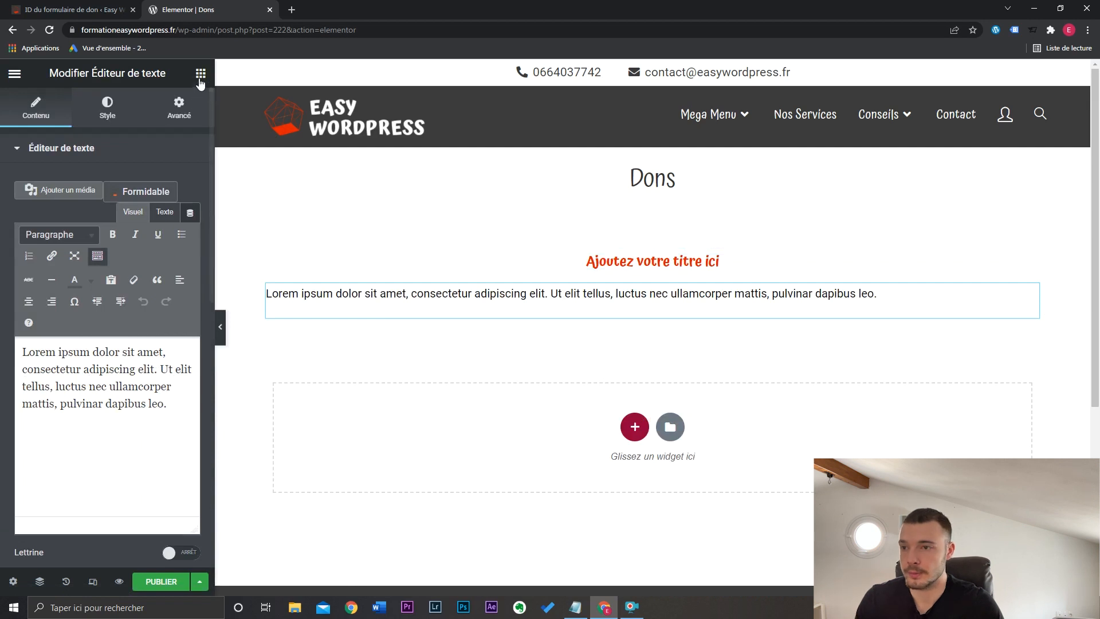
Add a Code court widget below the text with the shortcode [give_form id="216"] and publish the page.
left_click(200, 72)
type("code")
left_click_drag(55, 178, 523, 316)
left_click(137, 245)
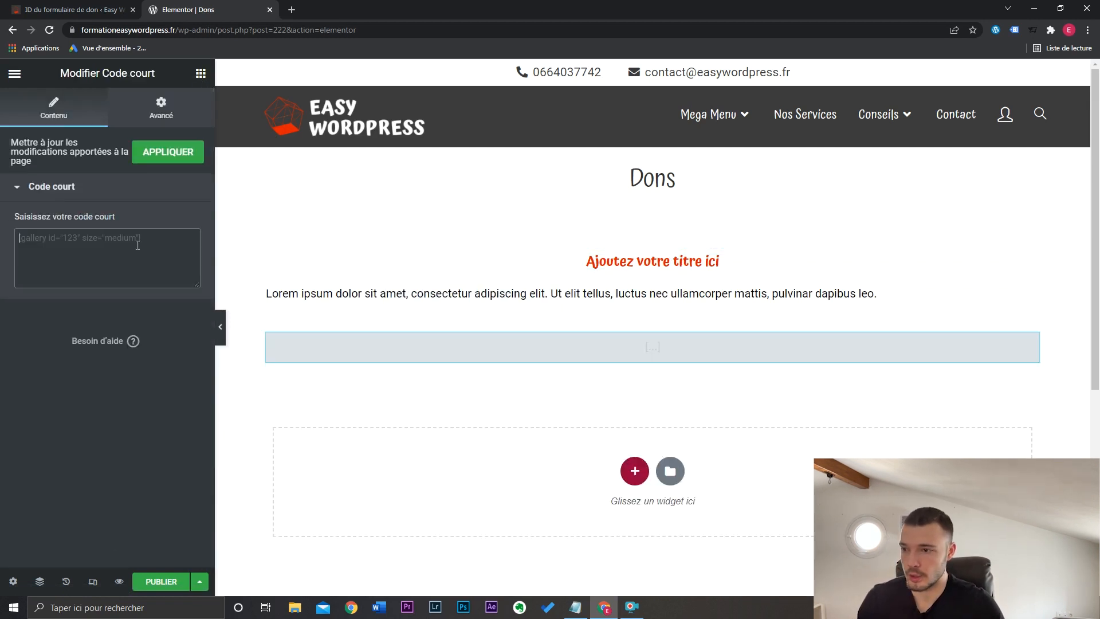
key("ctrl+v")
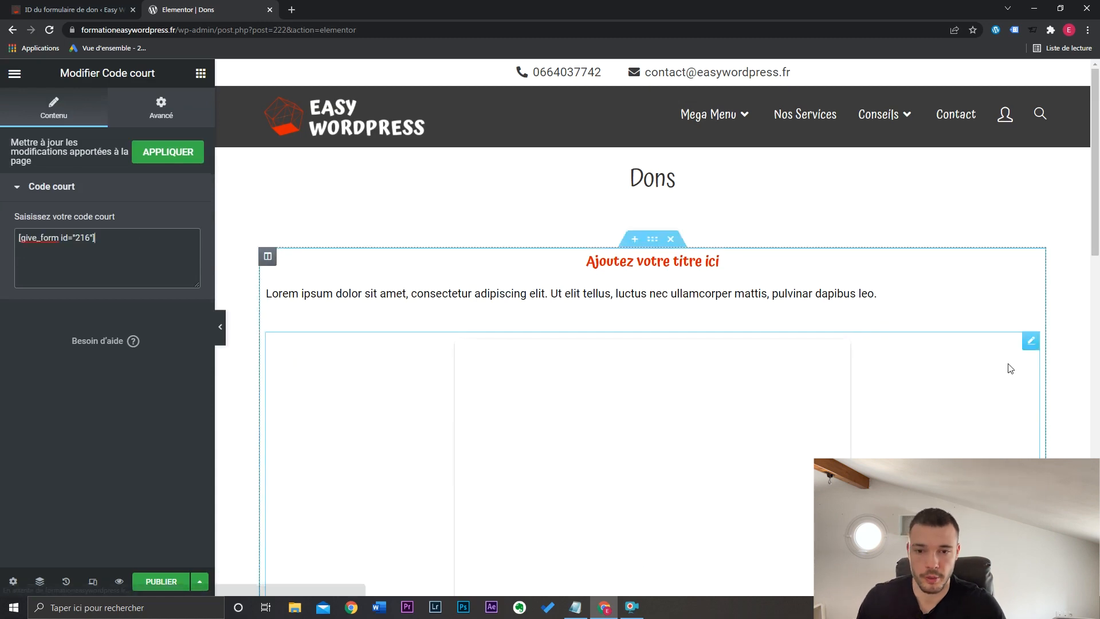
left_click_drag(1096, 183, 1098, 207)
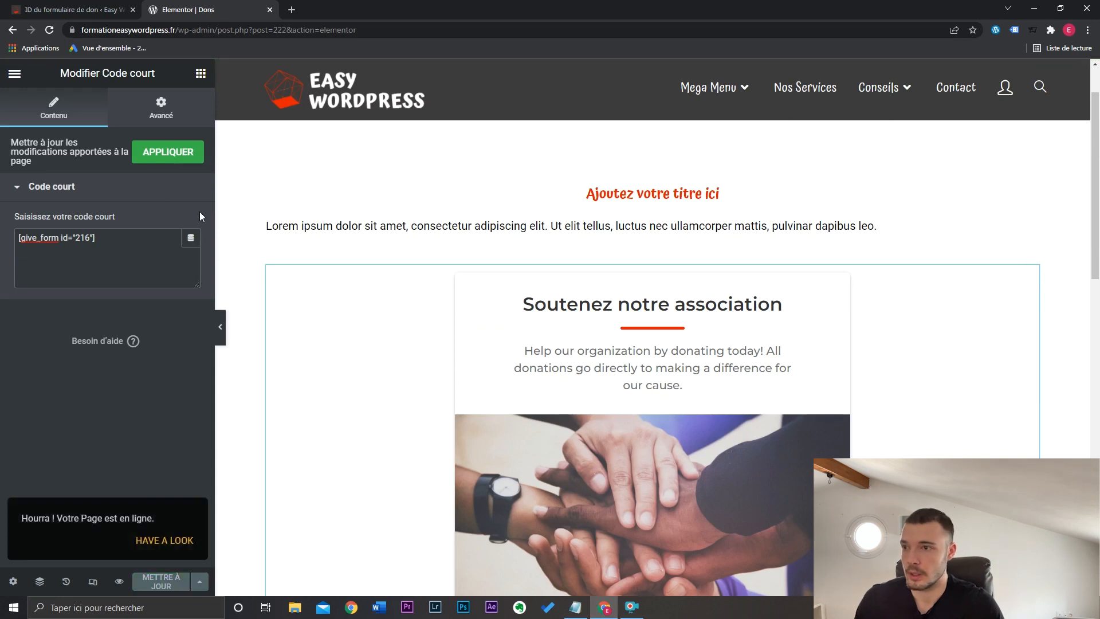
Open the site's menu editor in the WordPress admin and add the Dons page to Menu Principal.
left_click(26, 7)
scroll(257, 481, "down", 3)
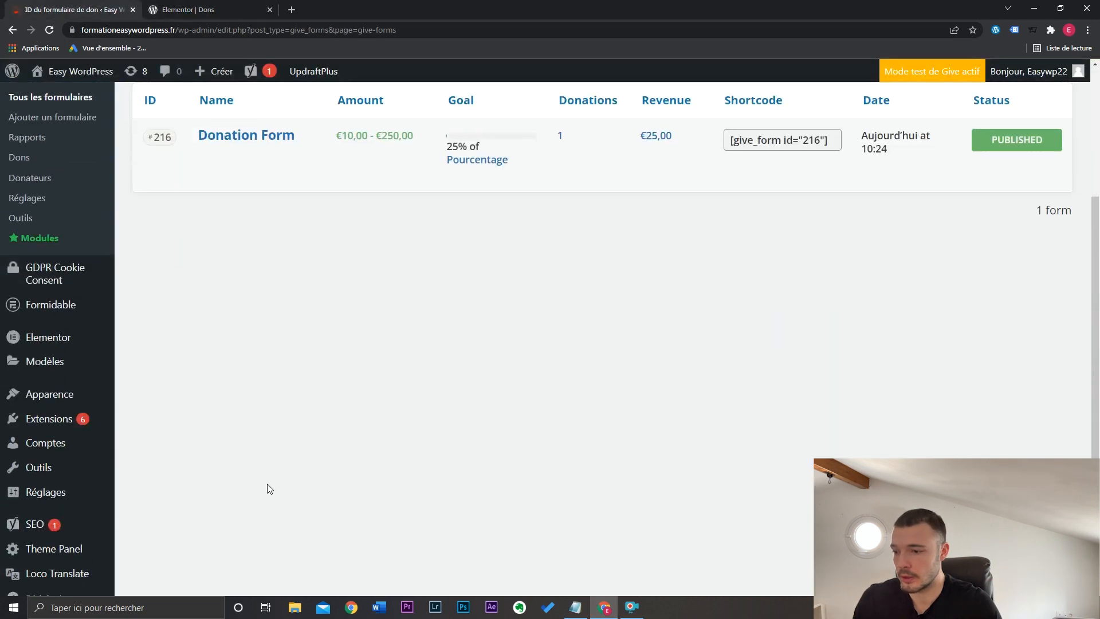
mouse_move(90, 364)
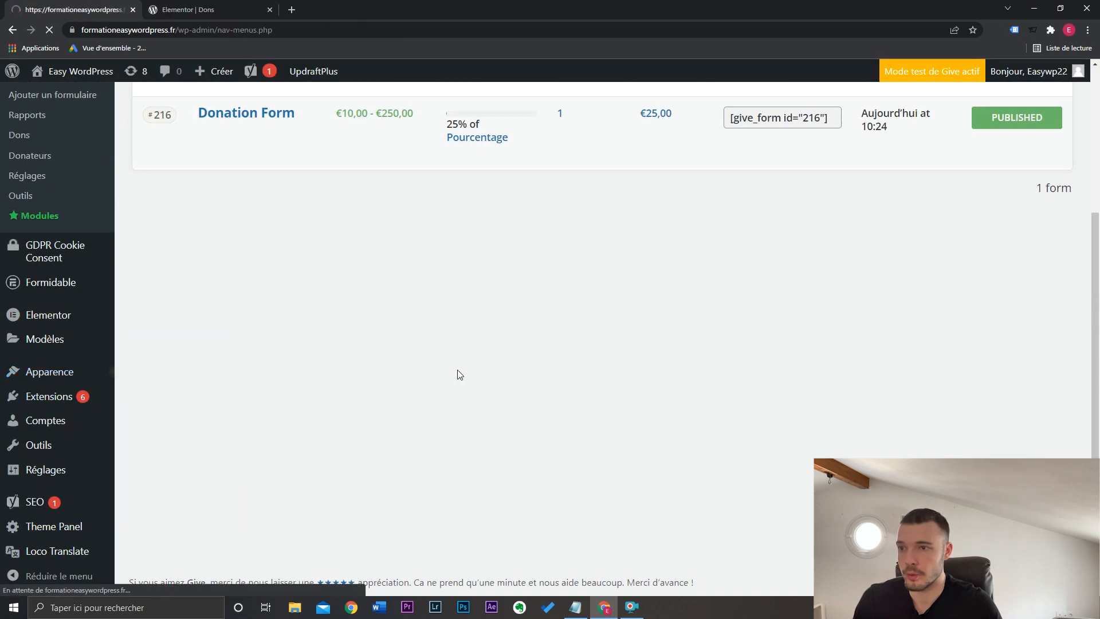
scroll(162, 422, "down", 3)
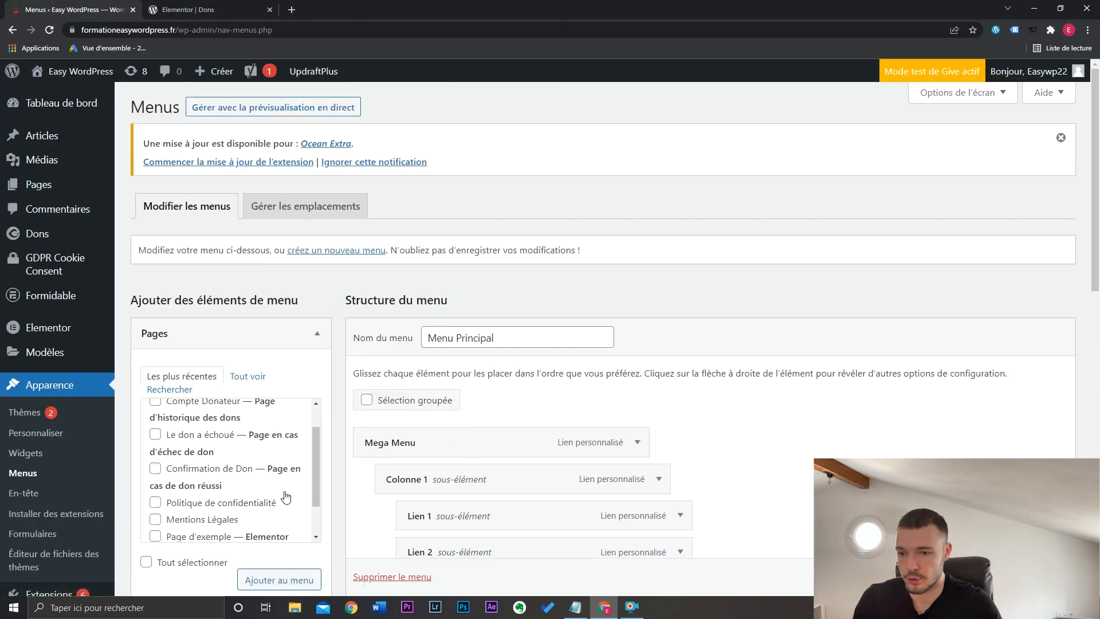
scroll(752, 345, "down", 9)
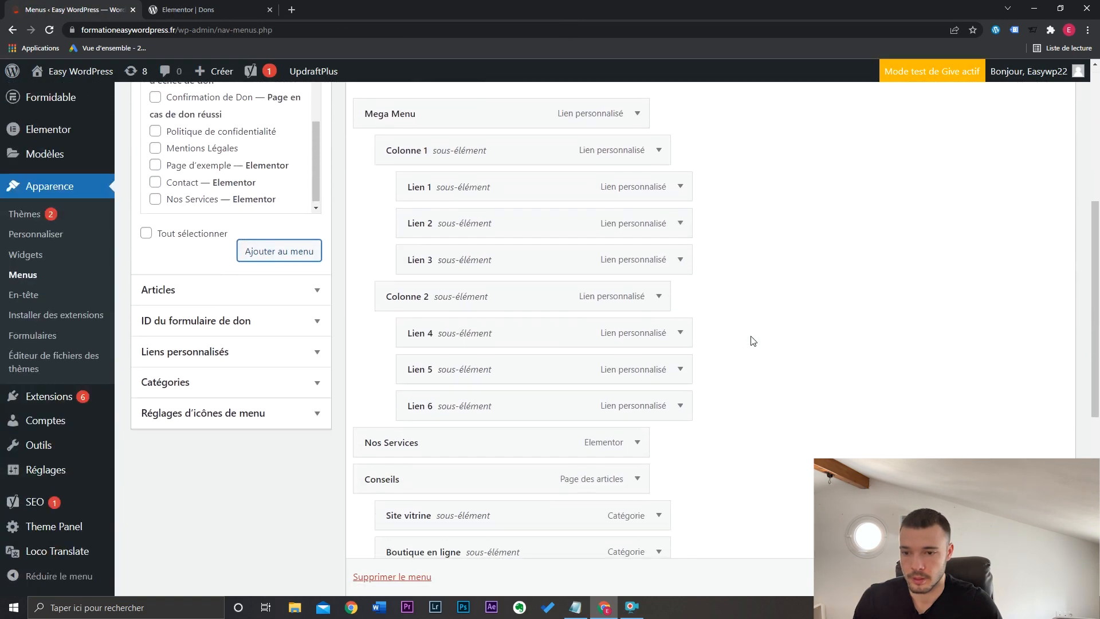
Rename the Dons menu item "Faire un don", move it directly above Contact, and save the menu.
scroll(752, 337, "down", 3)
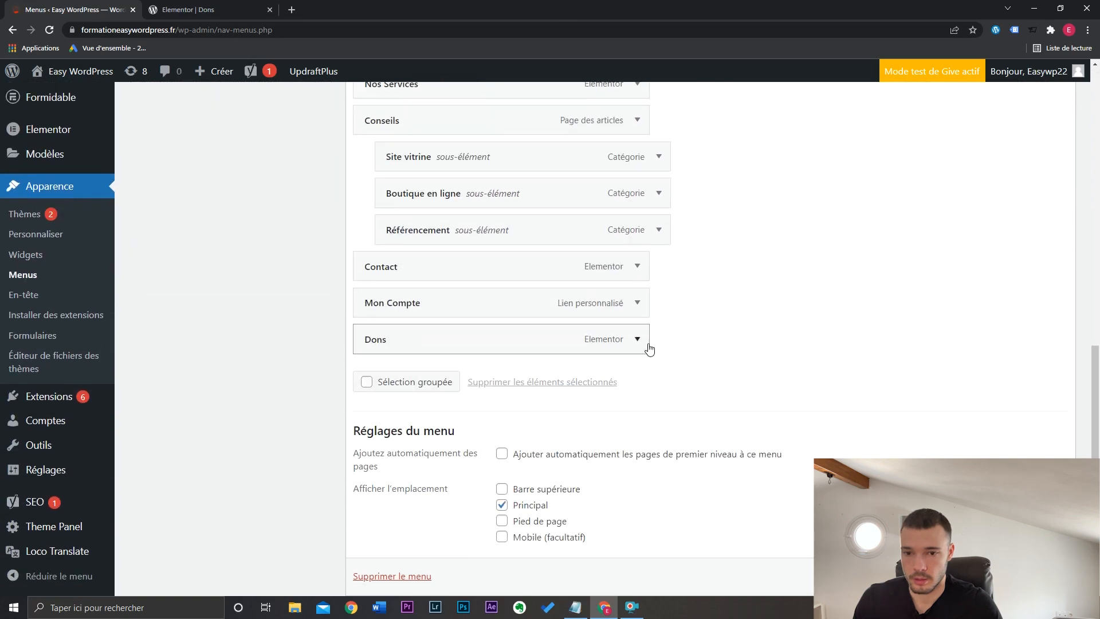
left_click(649, 348)
double_click(494, 388)
type("Faire ")
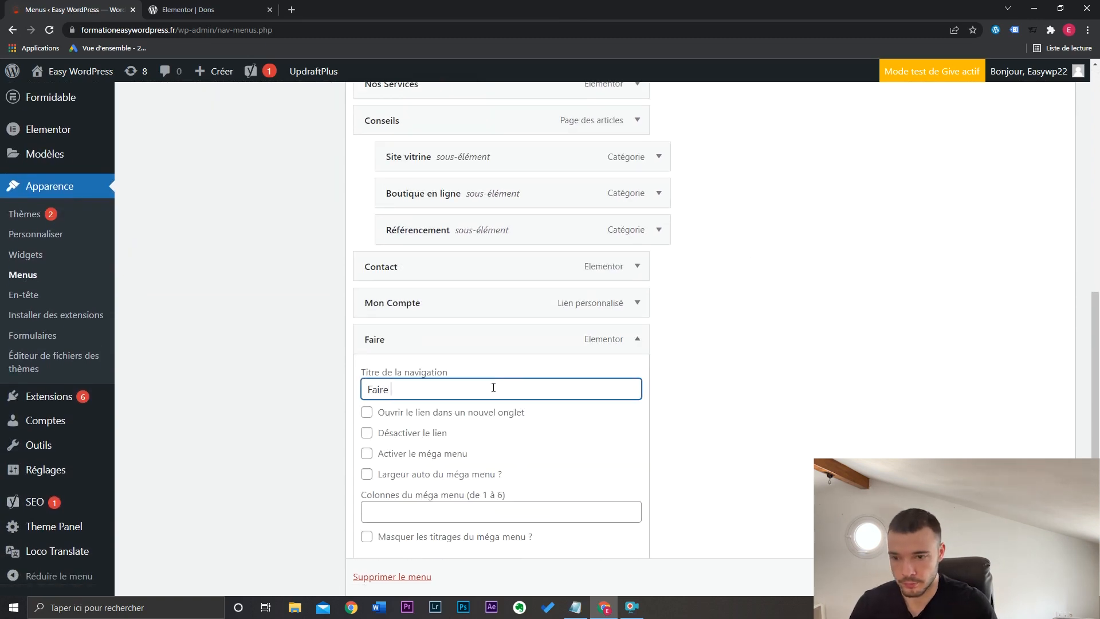
type("un don")
left_click_drag(560, 335, 561, 280)
scroll(579, 338, "down", 1)
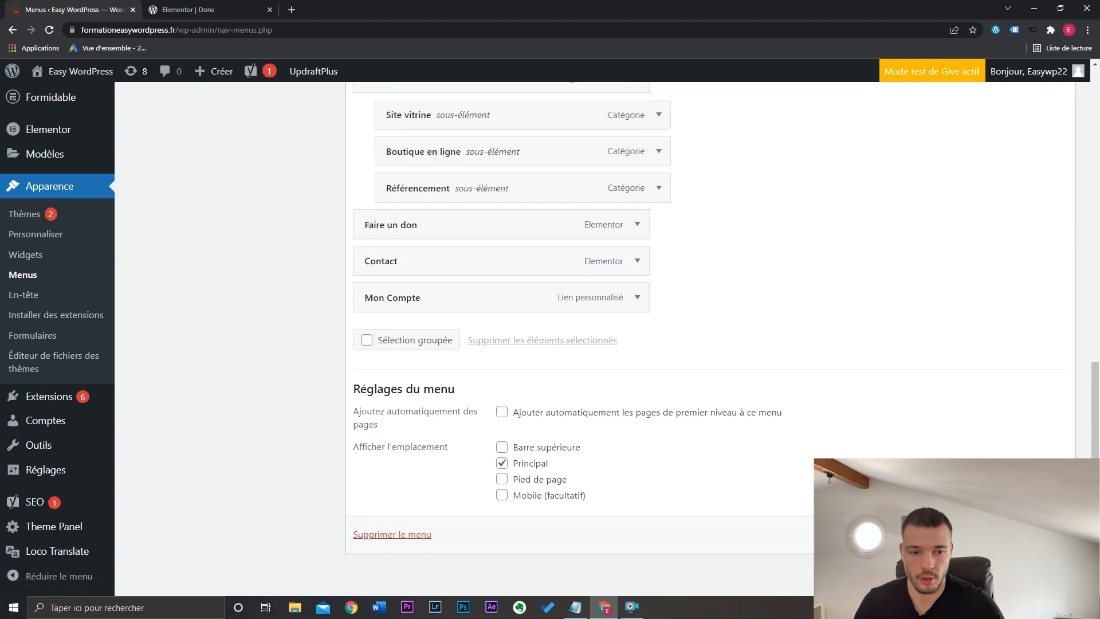
Visit the live site, open the "Faire un don" page from its navigation, and examine the embedded donation form.
mouse_move(68, 76)
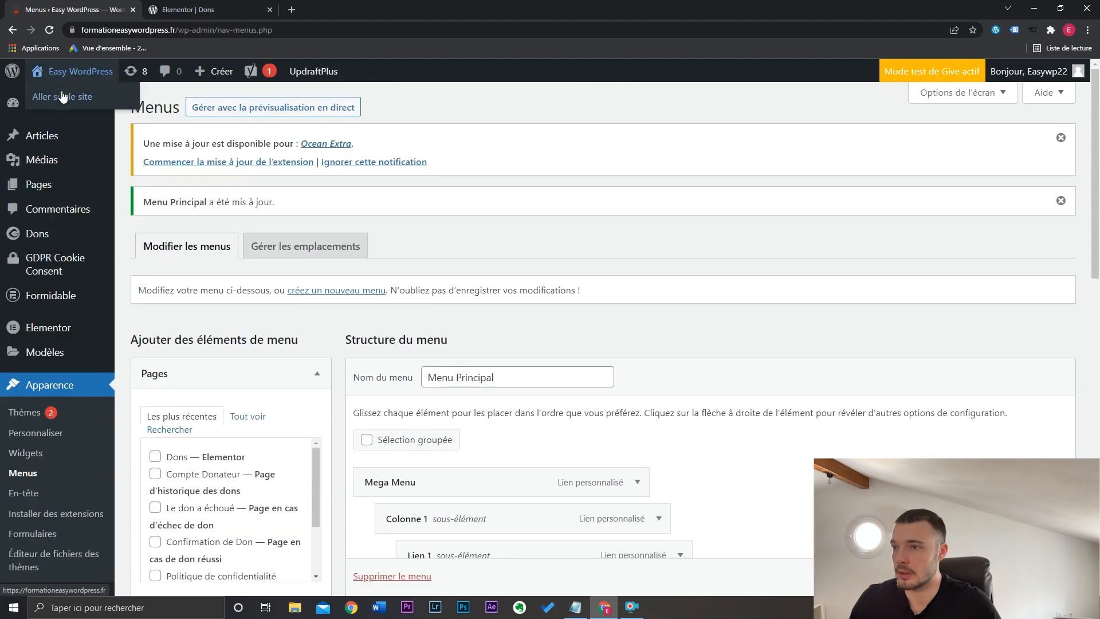
left_click(62, 95)
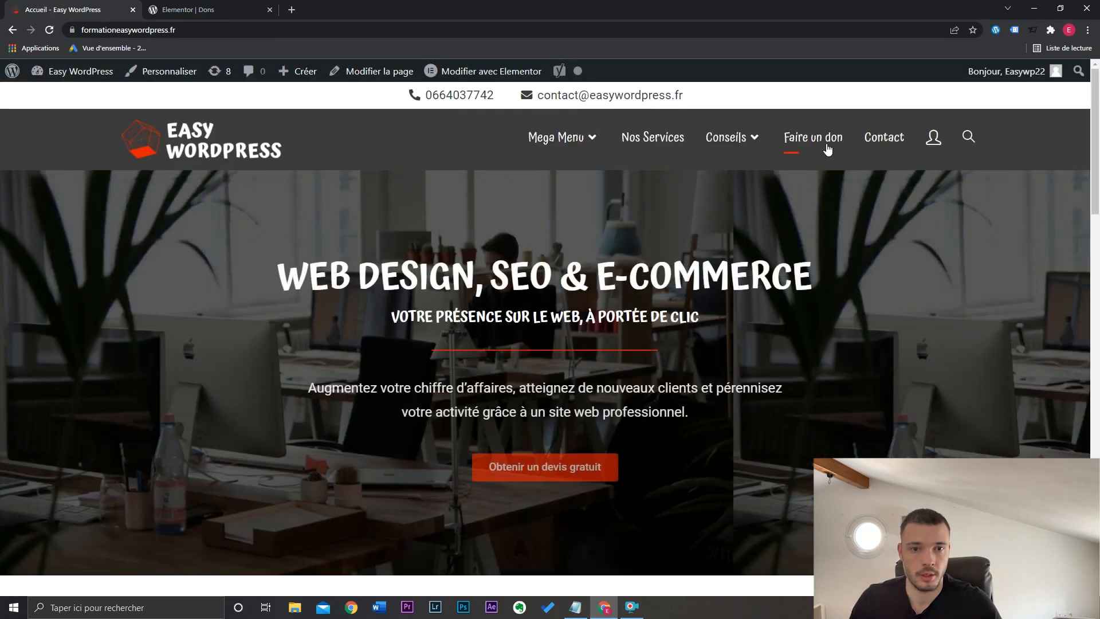
left_click(809, 136)
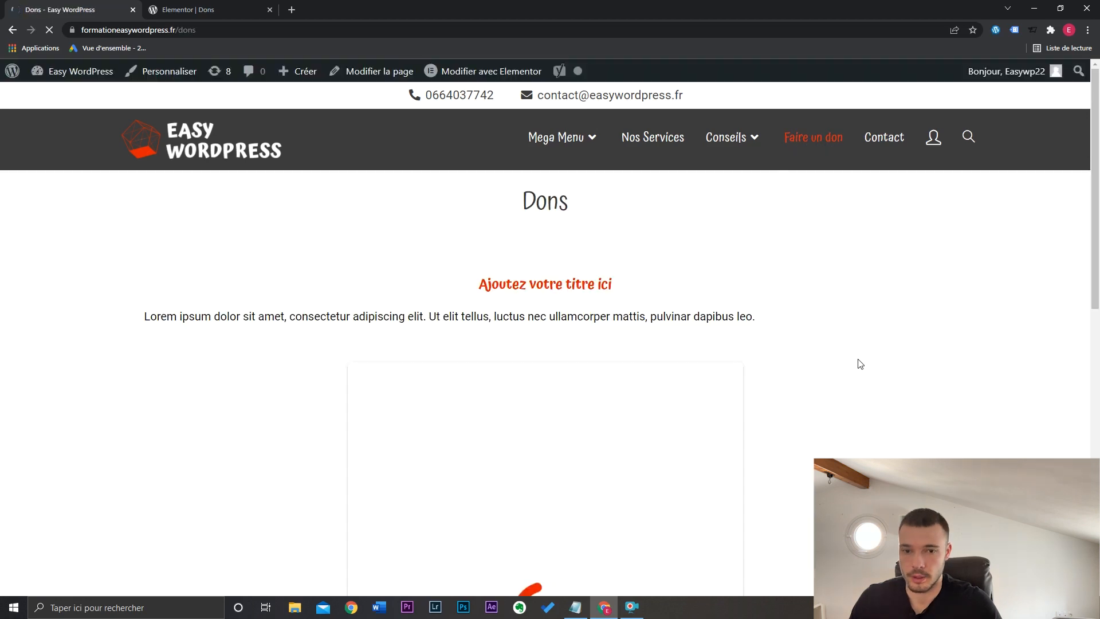
scroll(1099, 252, "down", 3)
scroll(1099, 252, "down", 5)
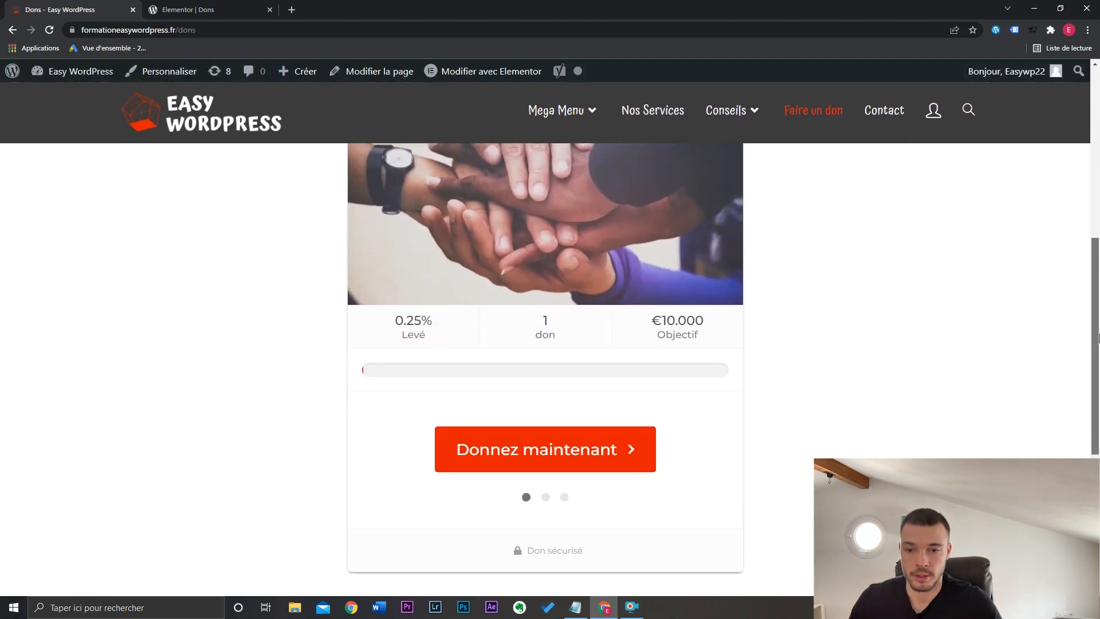
scroll(1098, 284, "up", 2)
scroll(1099, 284, "up", 2)
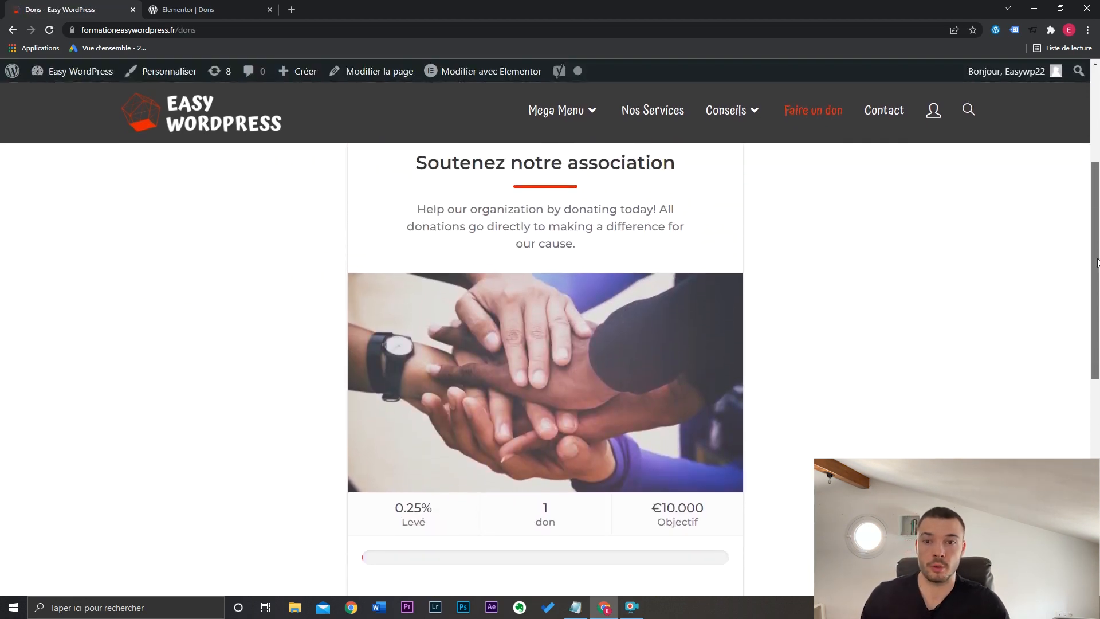